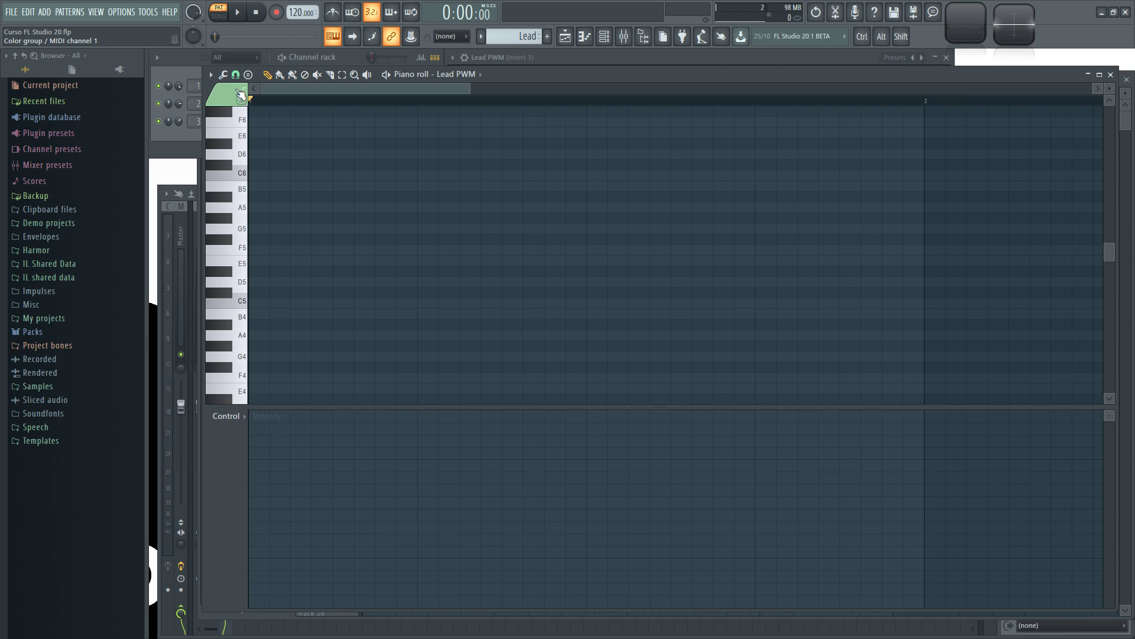
left_click(224, 75)
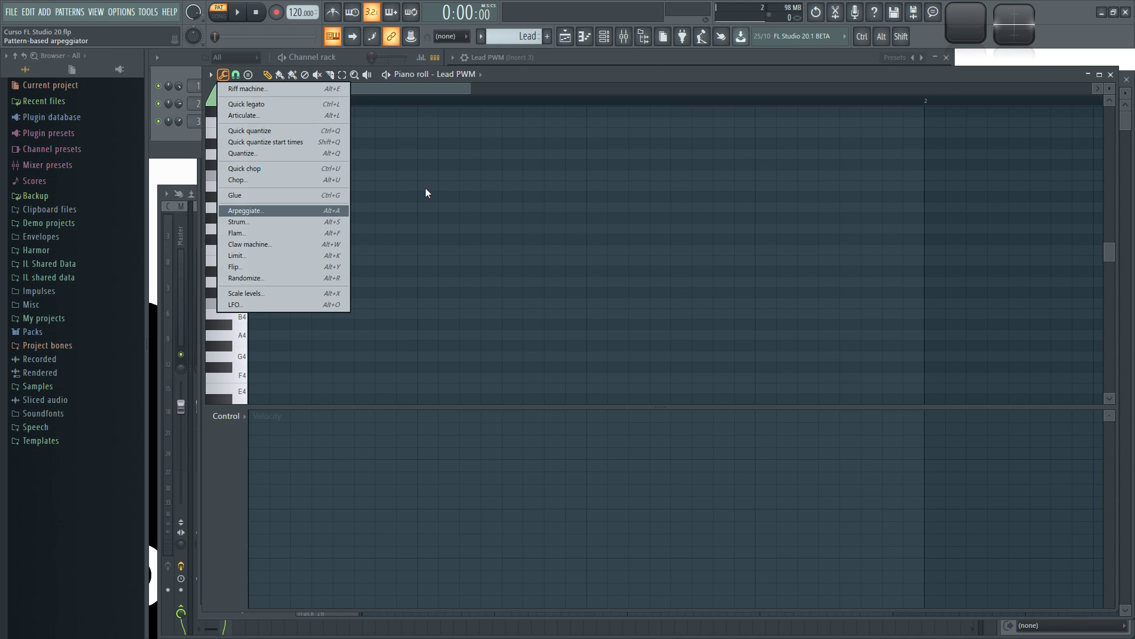
left_click(443, 191)
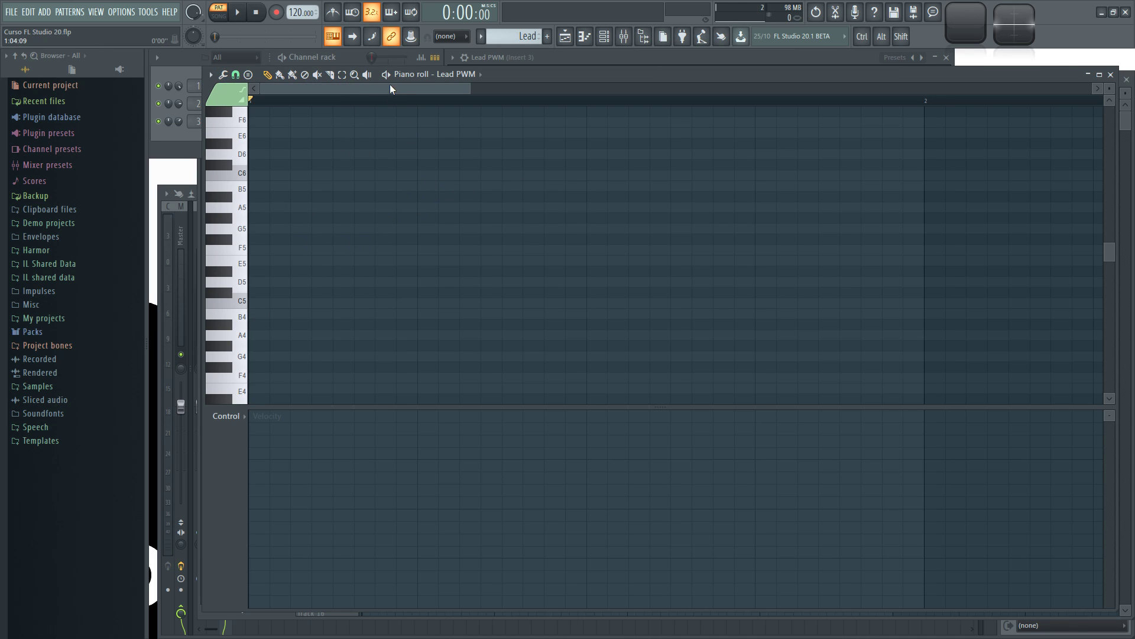
Program the Kick on steps 1, 5, 9 and 13 and the Clap on steps 5 and 13 in the channel rack
left_click(351, 58)
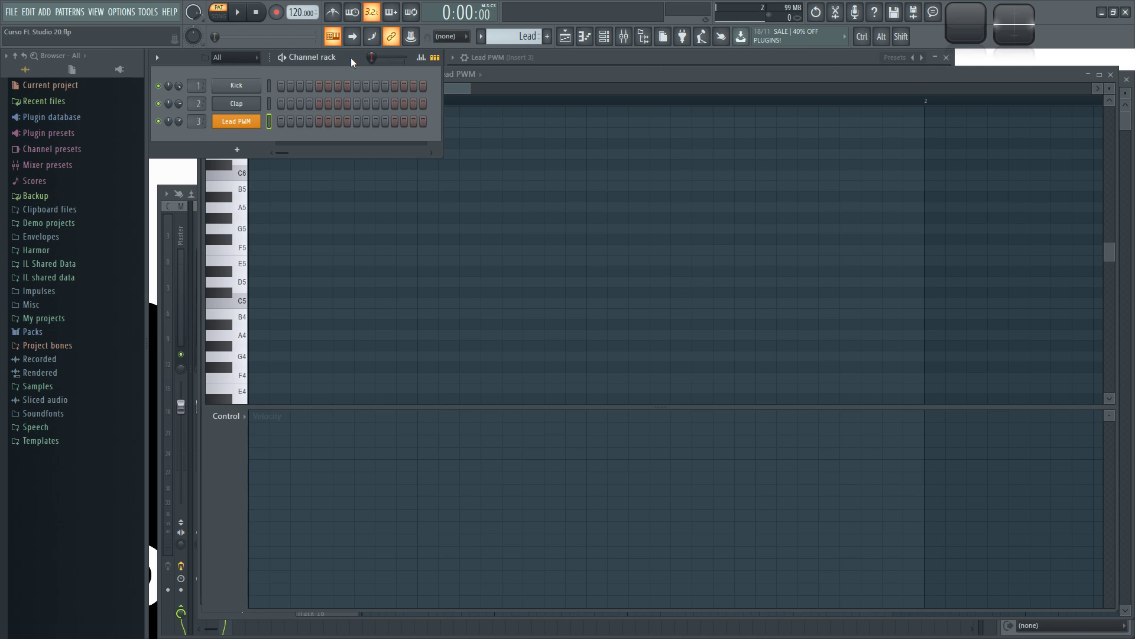
left_click(281, 85)
left_click(319, 85)
left_click(356, 85)
left_click(395, 85)
left_click(320, 103)
left_click(394, 103)
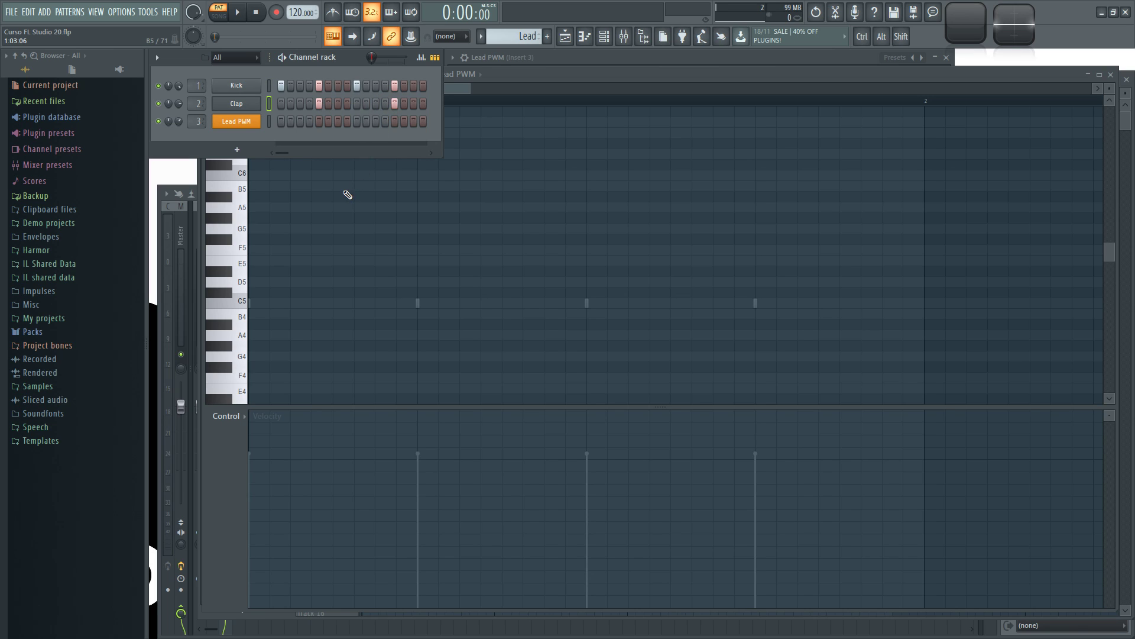
Open the Clap channel in the piano roll and examine its notes alongside the ghost notes of the Kick
right_click(248, 108)
left_click(275, 103)
left_click_drag(368, 250, 758, 362)
scroll(442, 256, "up", 1)
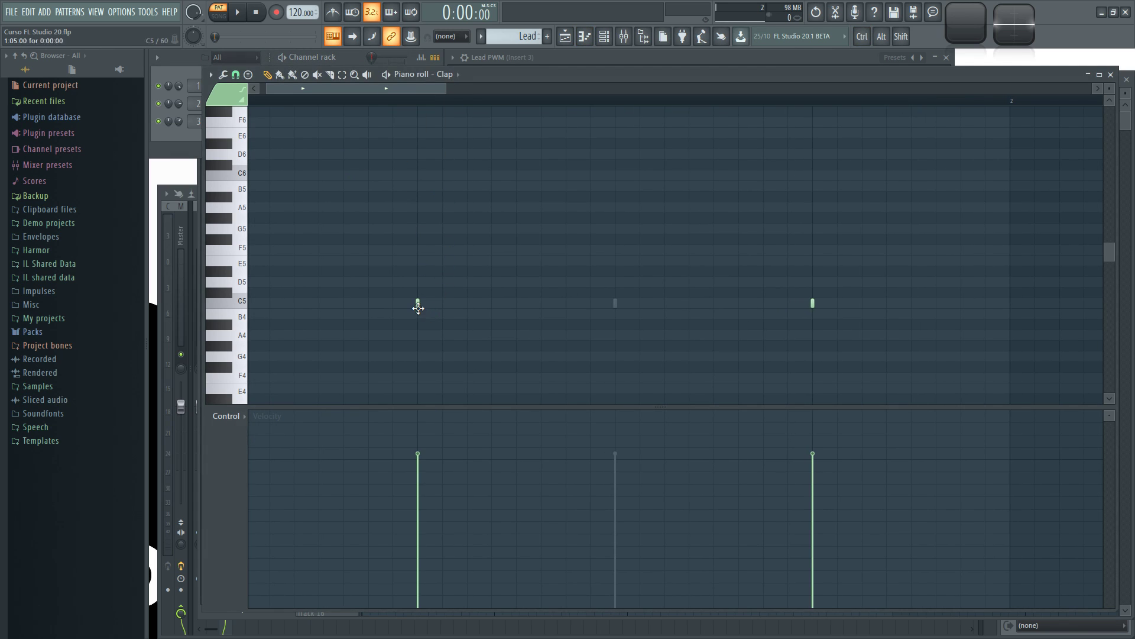
scroll(408, 246, "left", 1)
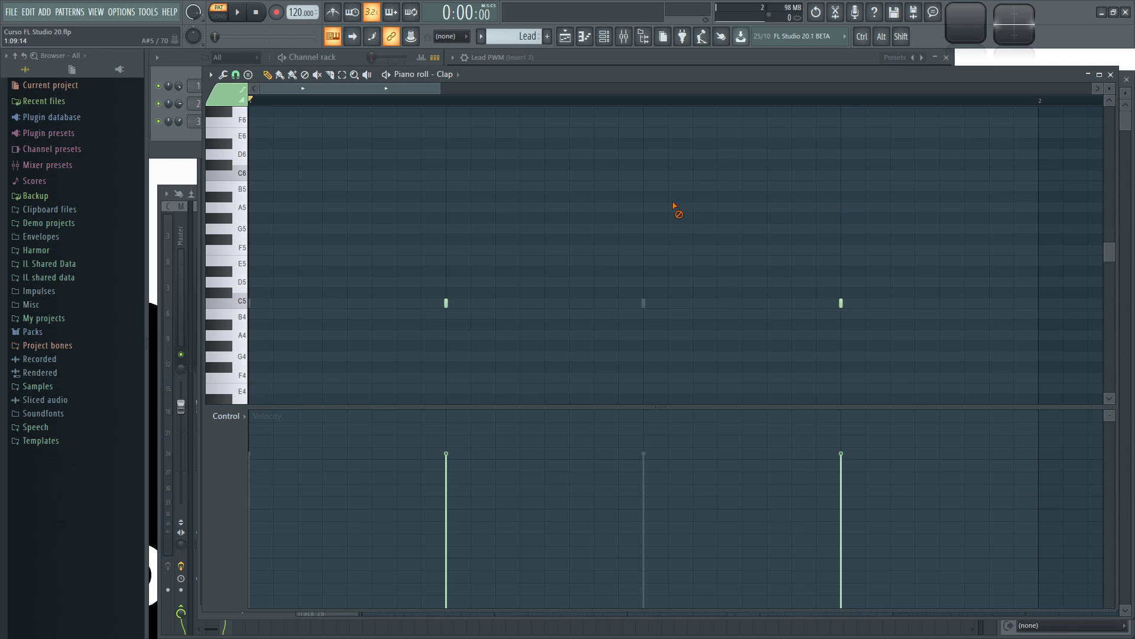
scroll(355, 215, "down", 2)
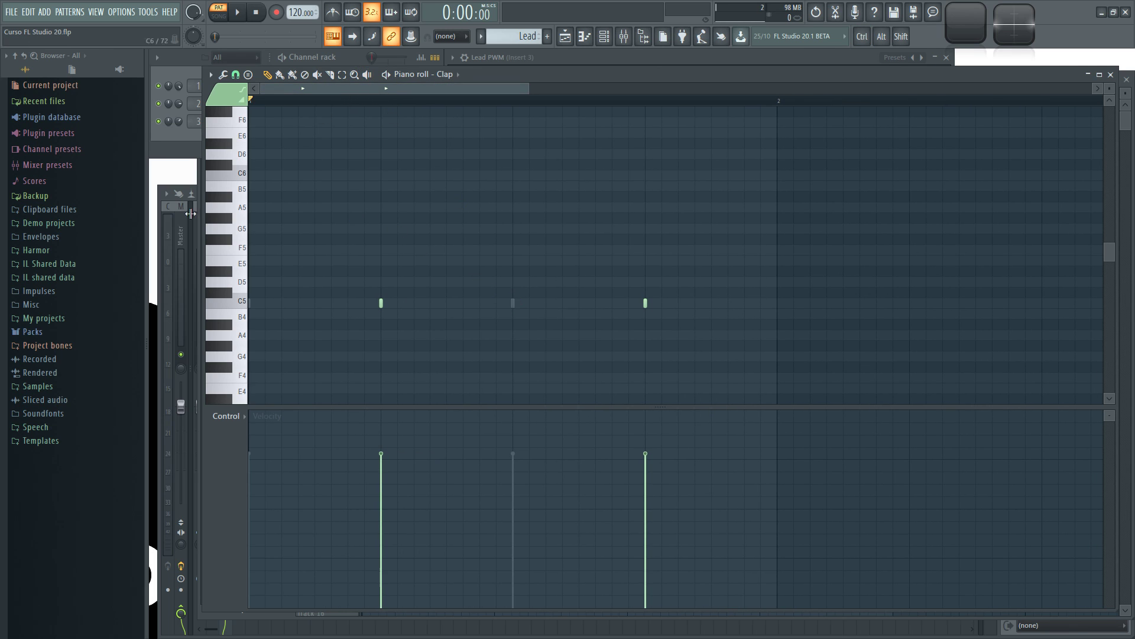
scroll(523, 319, "up", 4)
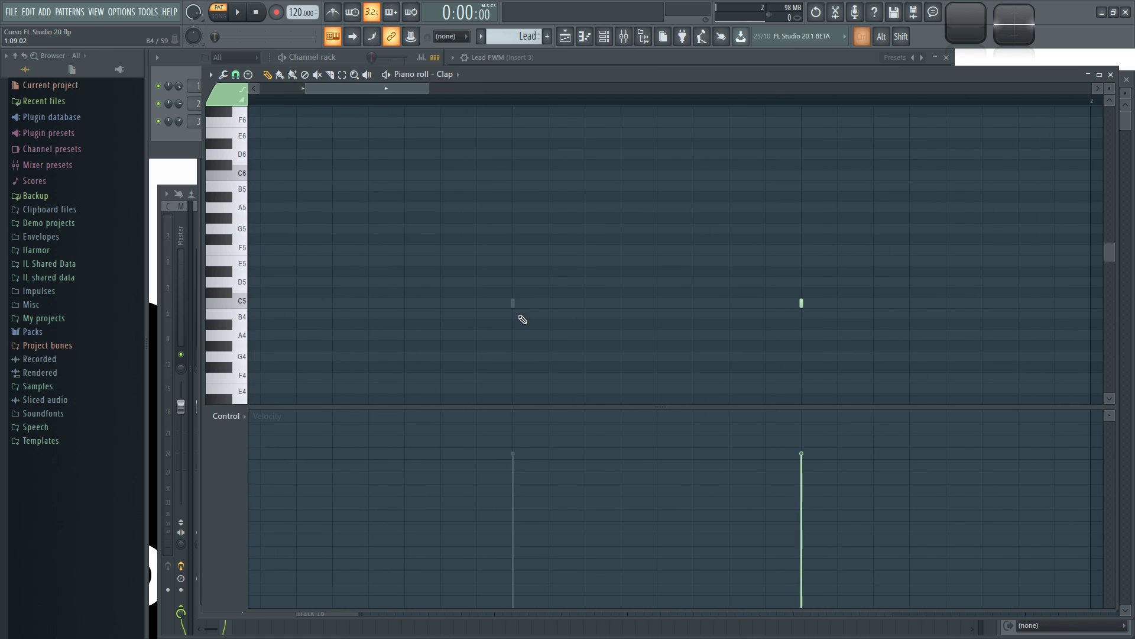
scroll(514, 306, "down", 3)
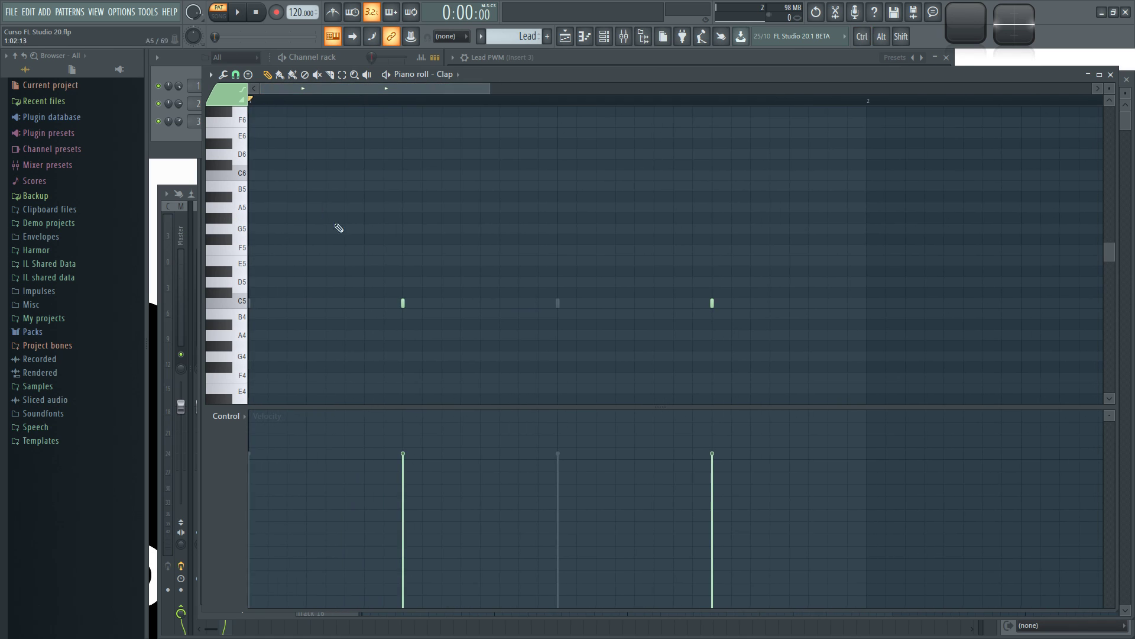
Open the Kick channel in the piano roll and lengthen its four C5 notes to one step each
left_click(323, 58)
right_click(245, 89)
left_click(273, 87)
left_click_drag(711, 365, 214, 278)
scroll(402, 318, "up", 2)
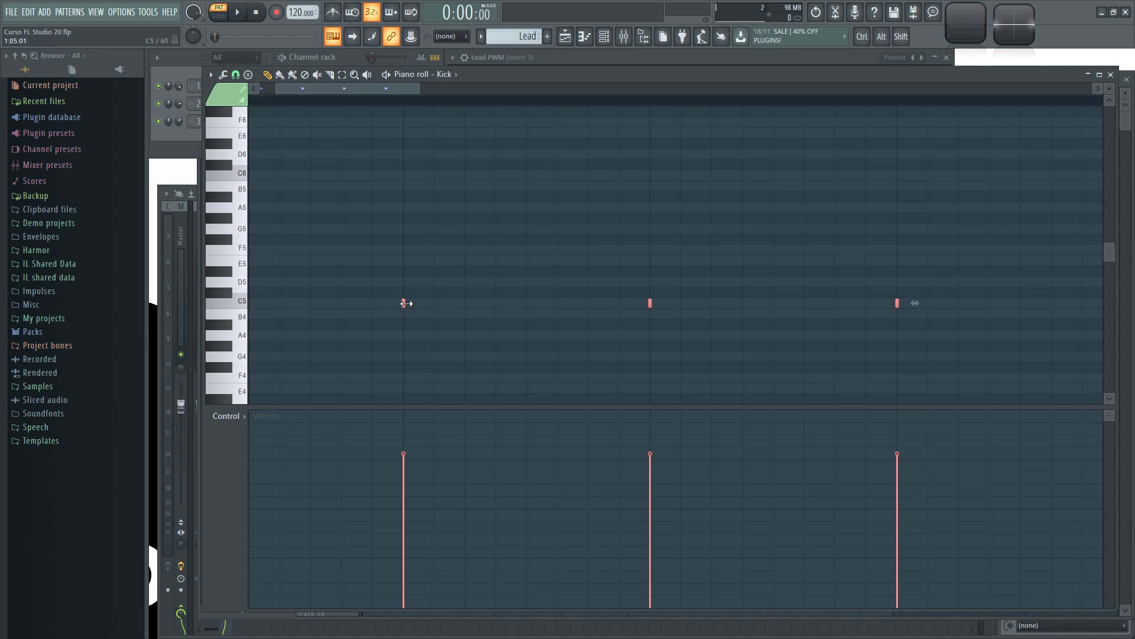
left_click_drag(405, 303, 455, 306)
key("ctrl+d")
scroll(389, 132, "down", 2)
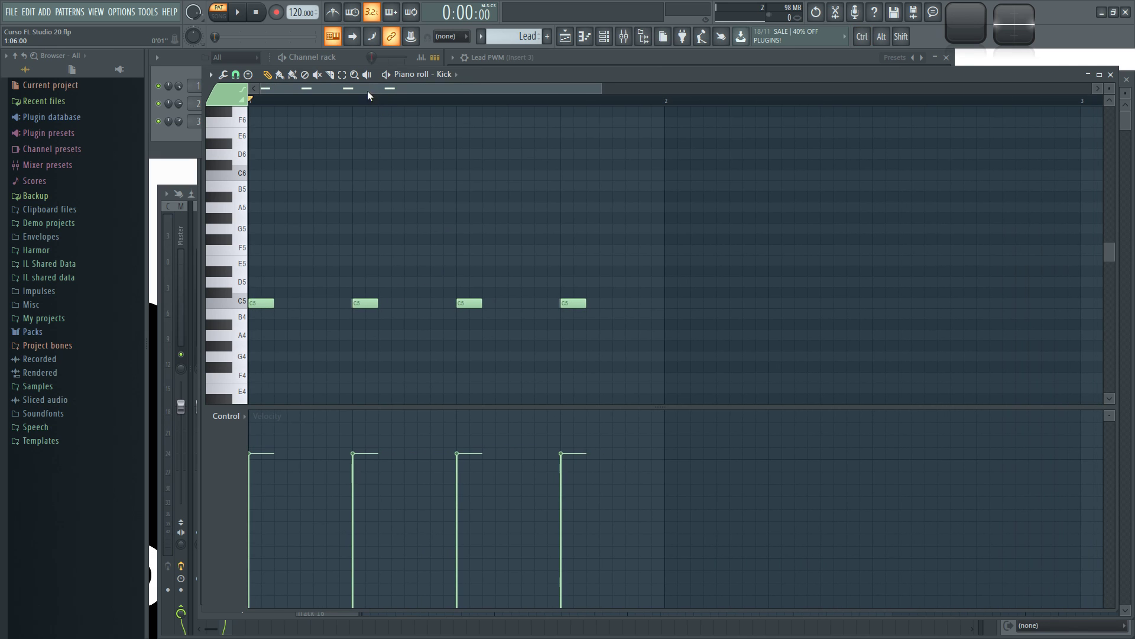
Open the Clap channel from the channel rack in the piano roll
left_click(351, 57)
right_click(236, 105)
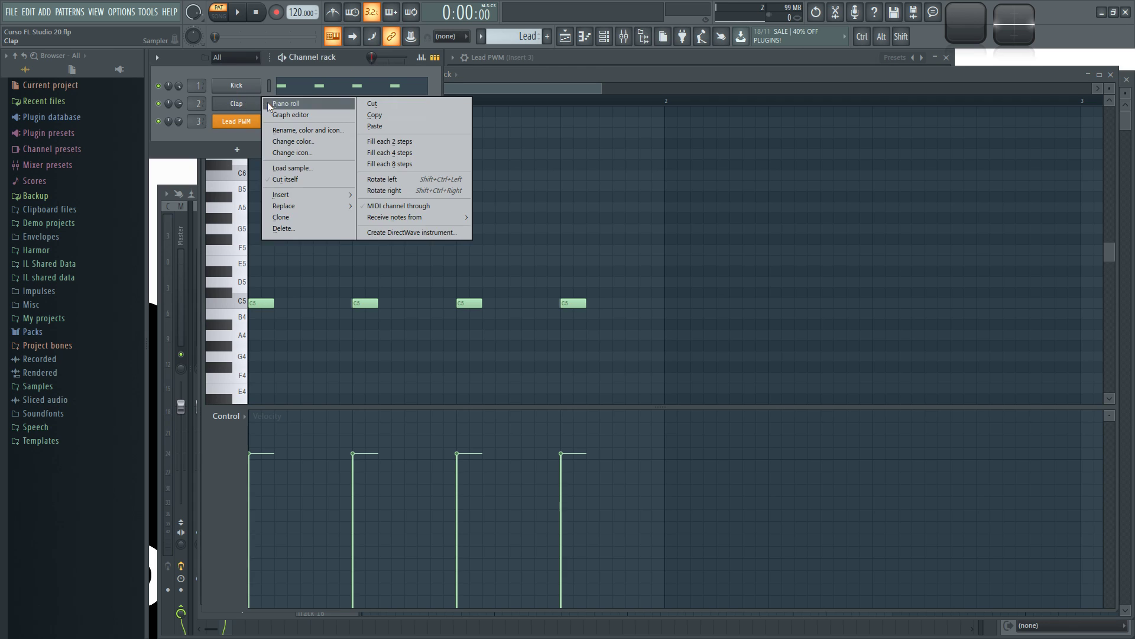
left_click(268, 102)
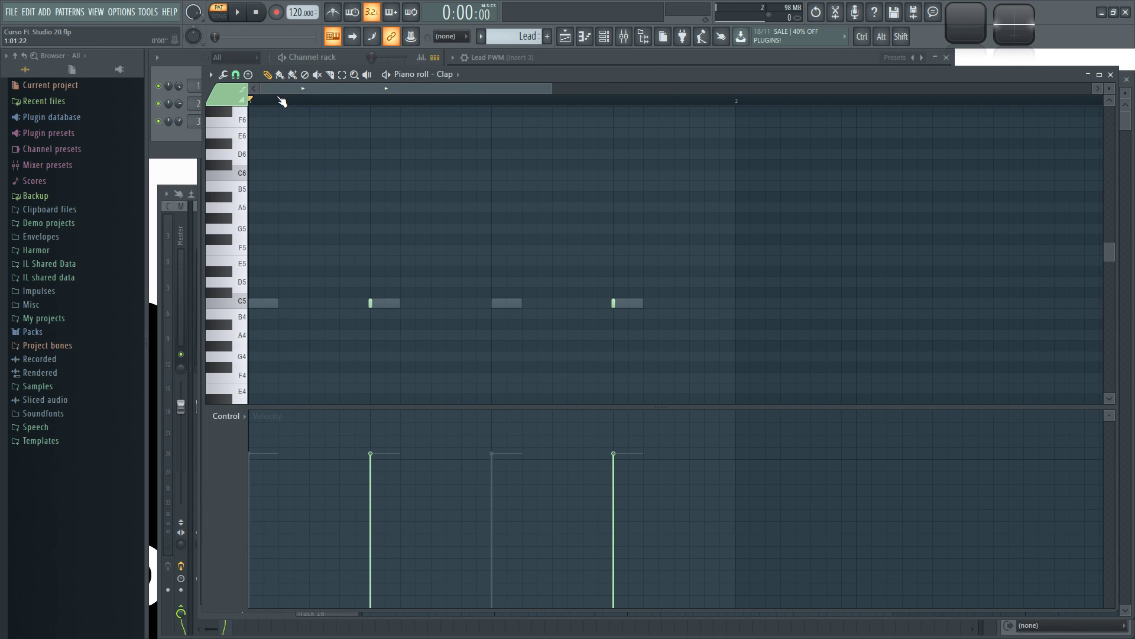
Turn off the Ghost channels helper so that the piano roll shows only the Clap notes
left_click(211, 76)
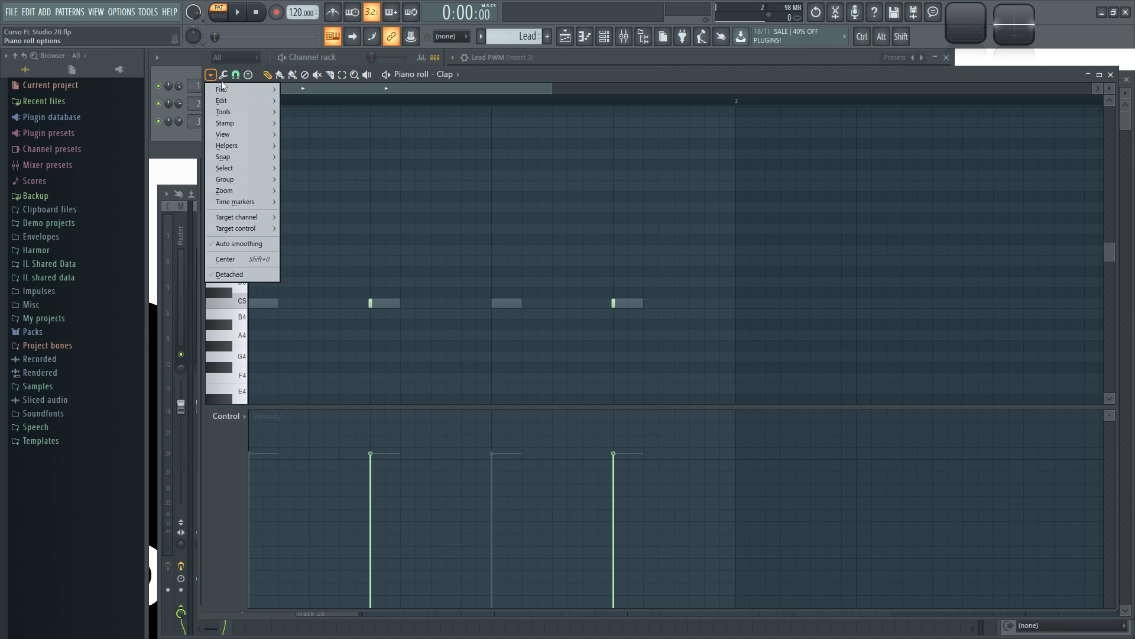
mouse_move(239, 136)
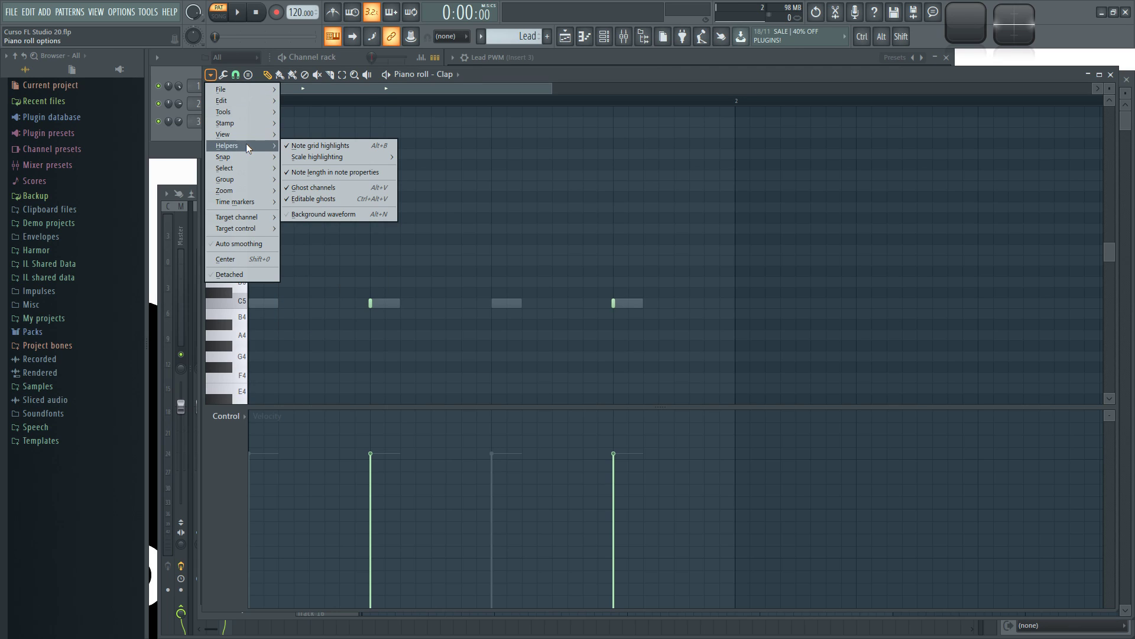
left_click(326, 187)
left_click(208, 75)
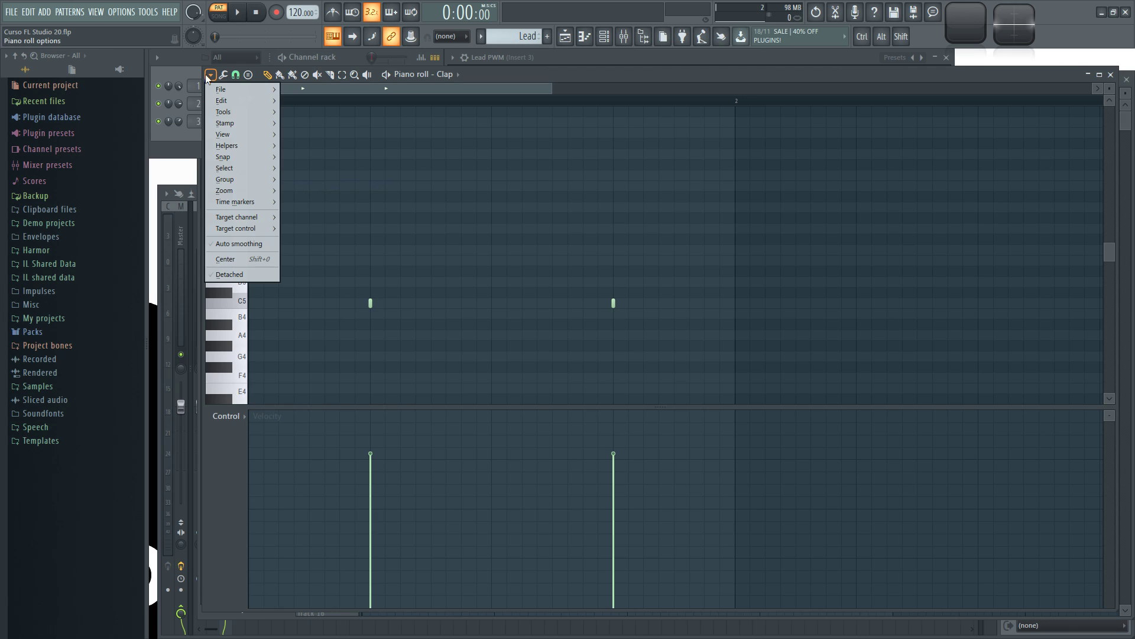
left_click(501, 283)
scroll(388, 280, "down", 2)
scroll(391, 283, "up", 1)
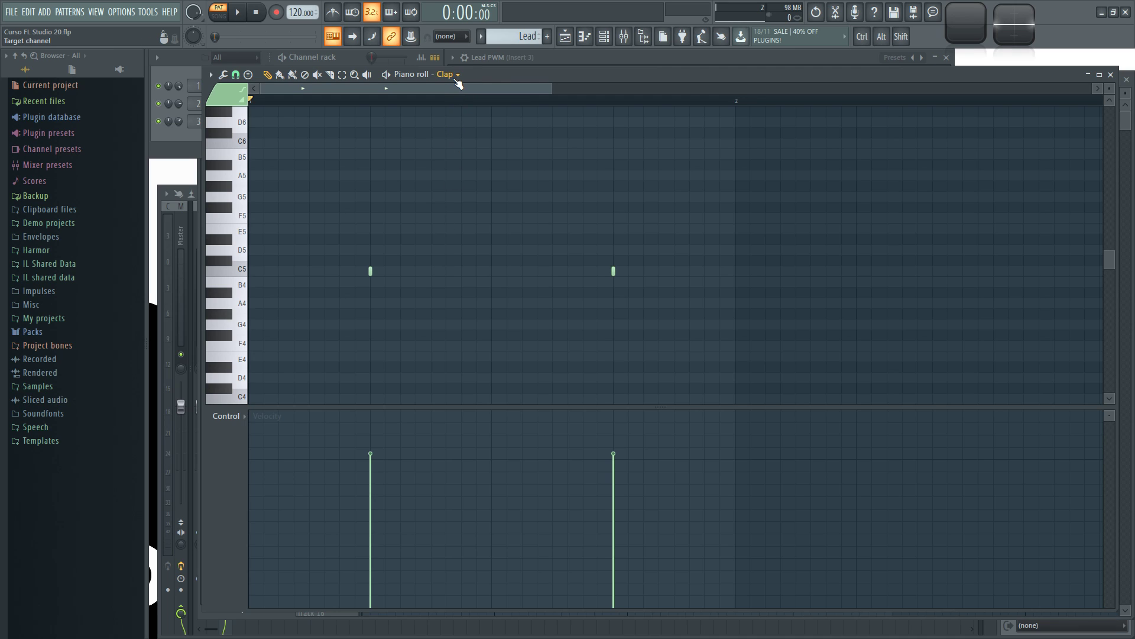
Switch the piano roll's target channel to Kick and back to Clap to compare their notes
left_click(456, 77)
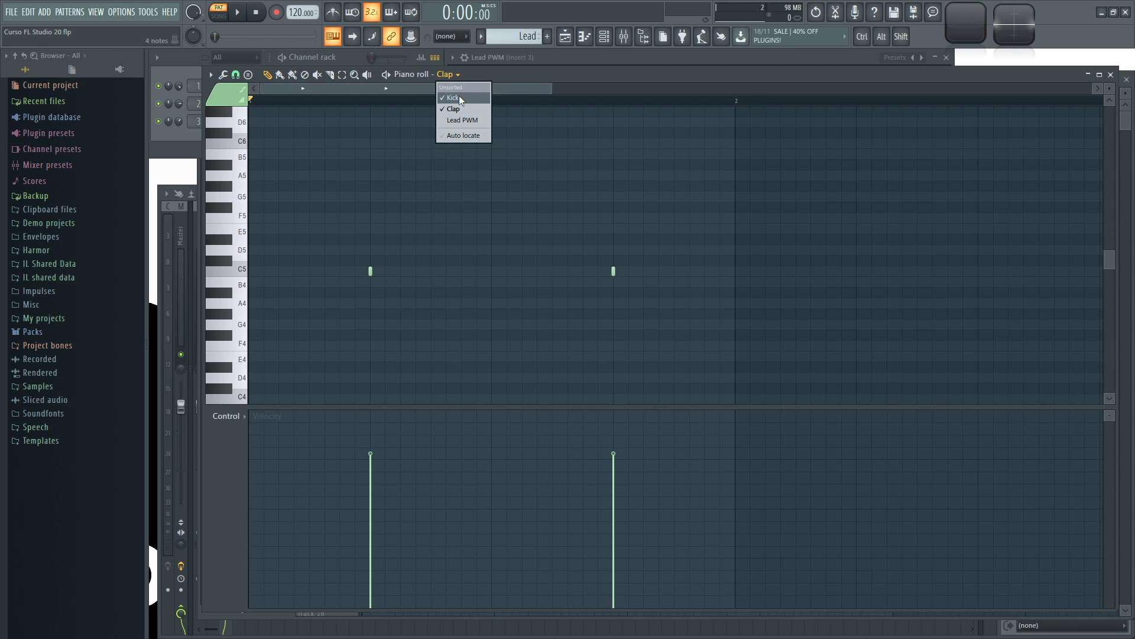
left_click(459, 97)
left_click(449, 74)
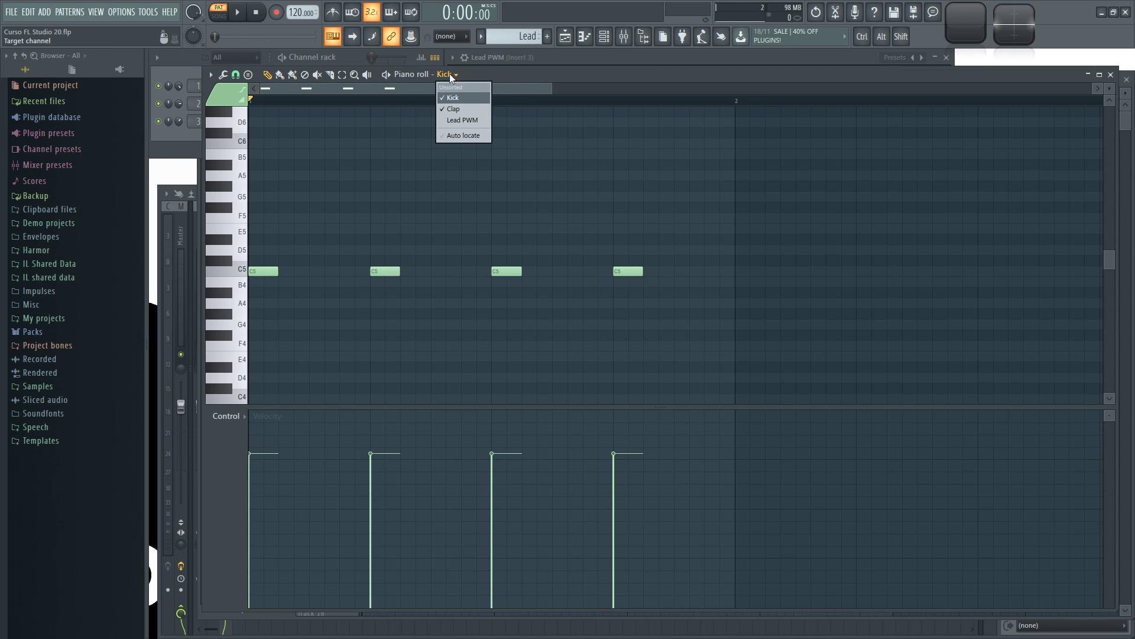
left_click(458, 109)
Turn the Ghost channels helper back on for the Clap piano roll
left_click(208, 74)
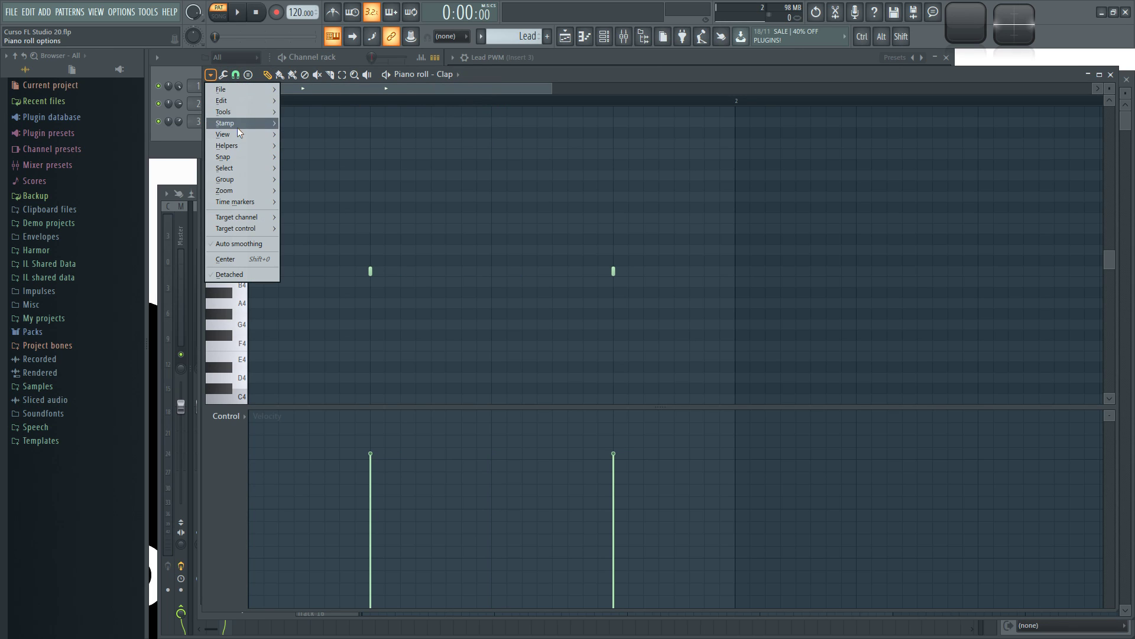
left_click(321, 188)
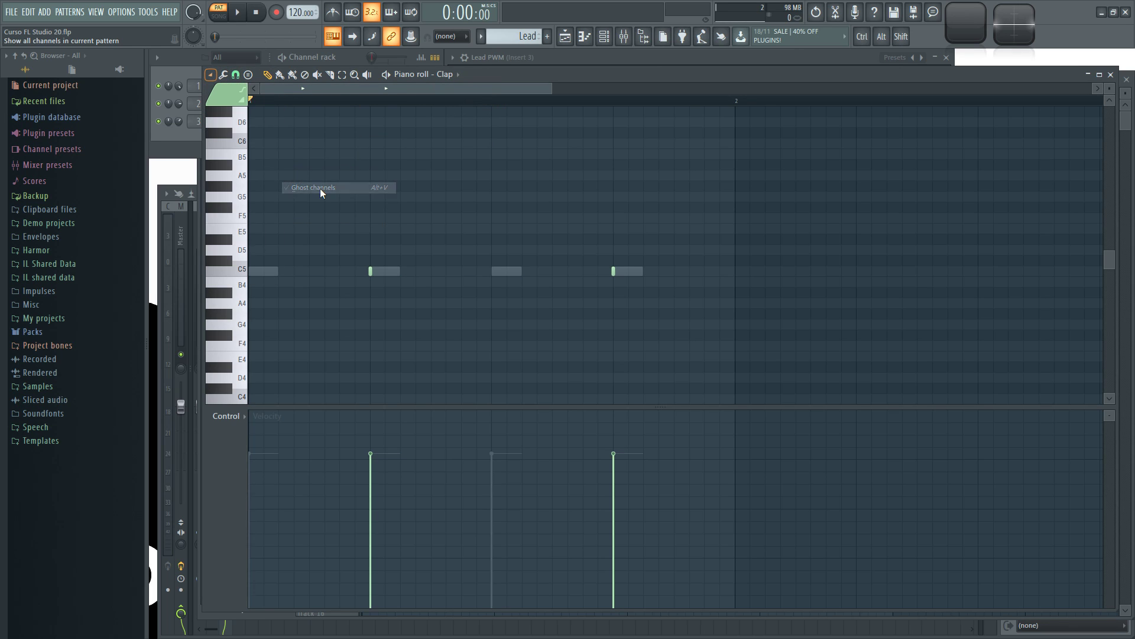
left_click(211, 75)
mouse_move(237, 101)
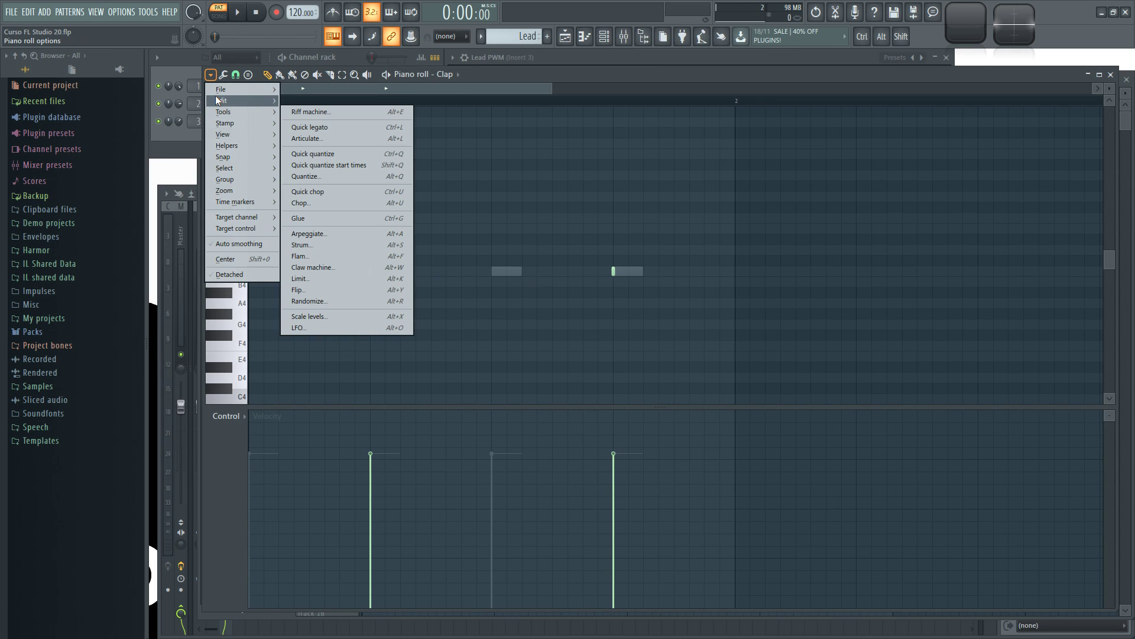
left_click(549, 142)
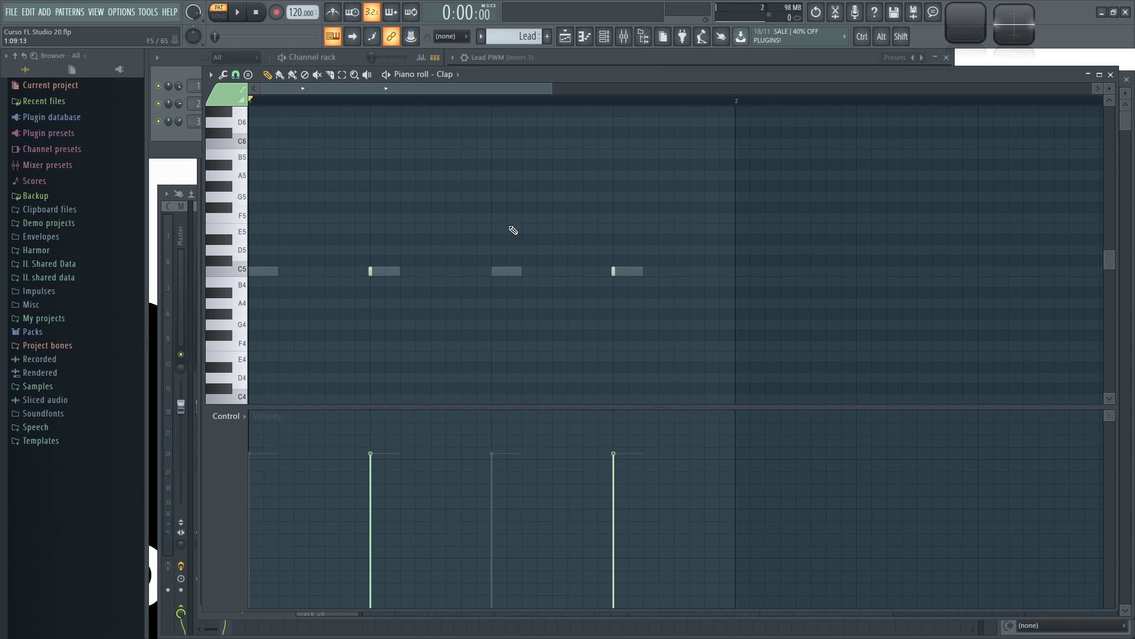
Switch to the Kick channel through its ghost note at beat 3 and raise the second kick note to C#5
scroll(495, 265, "up", 2)
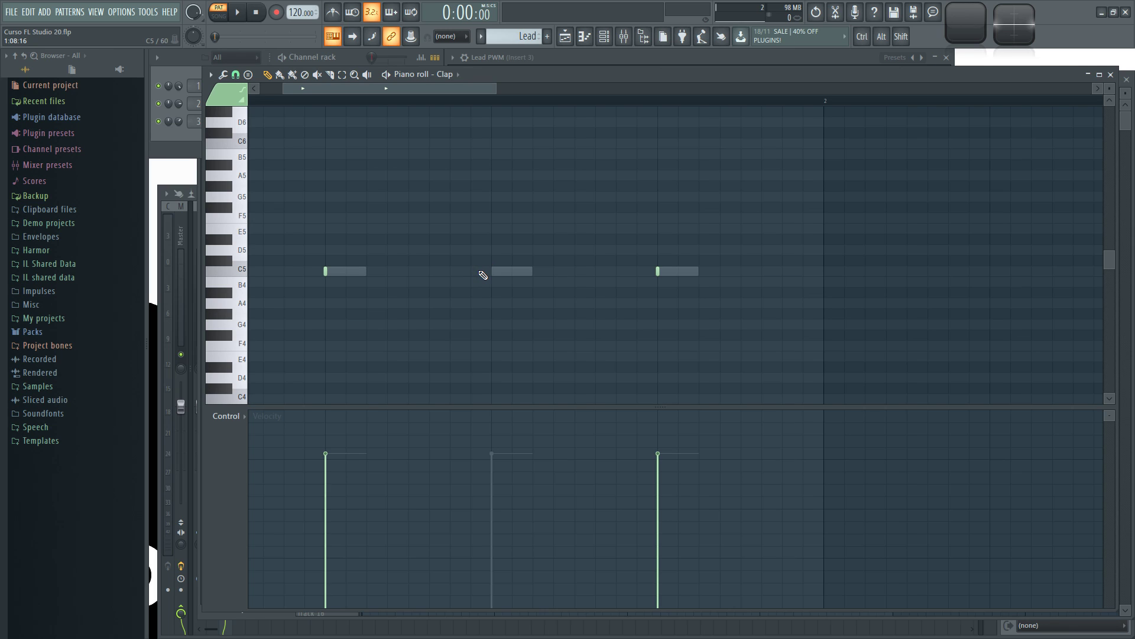
double_click(499, 271)
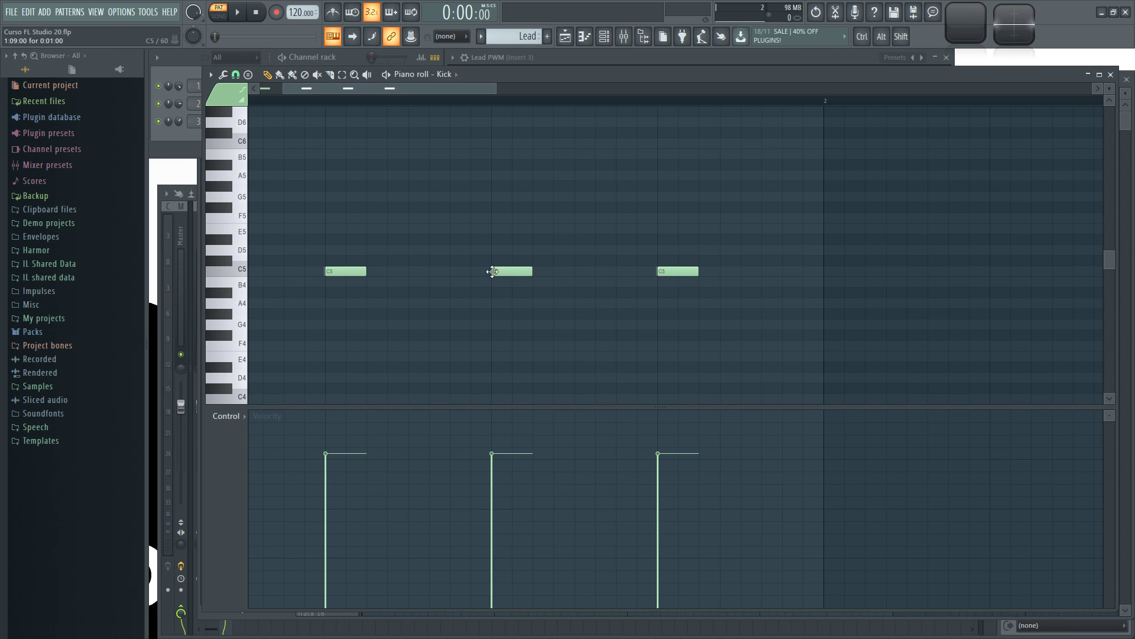
left_click_drag(441, 89, 315, 90)
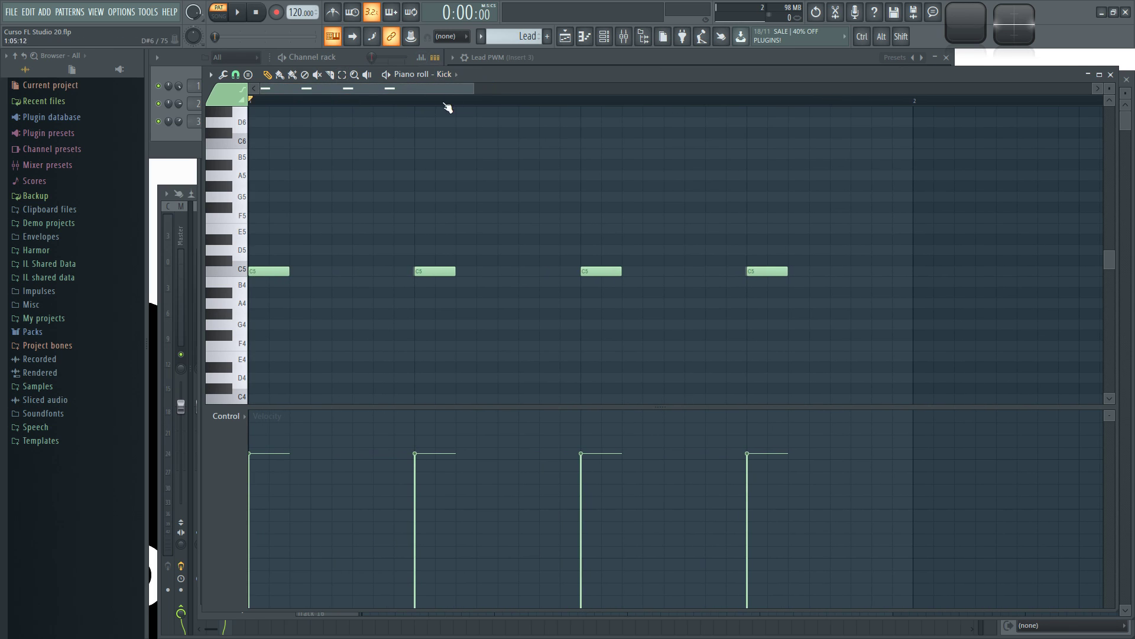
left_click_drag(419, 269, 421, 255)
Return to the Clap channel through its ghost note and turn off the Editable ghosts helper
right_click(415, 271)
right_click(415, 272)
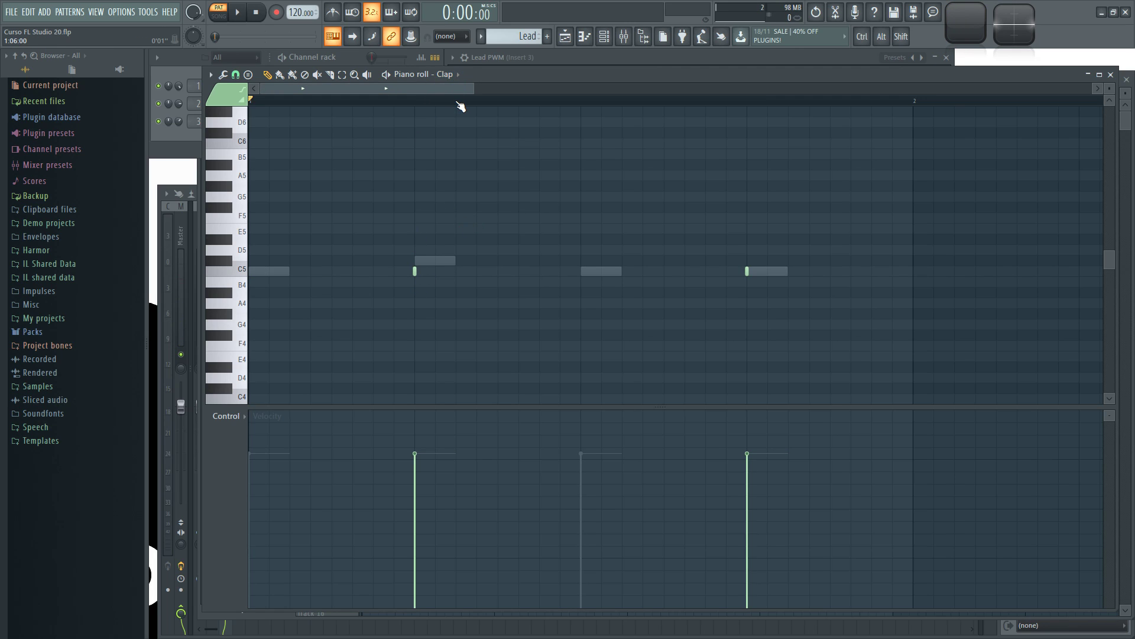
left_click(210, 75)
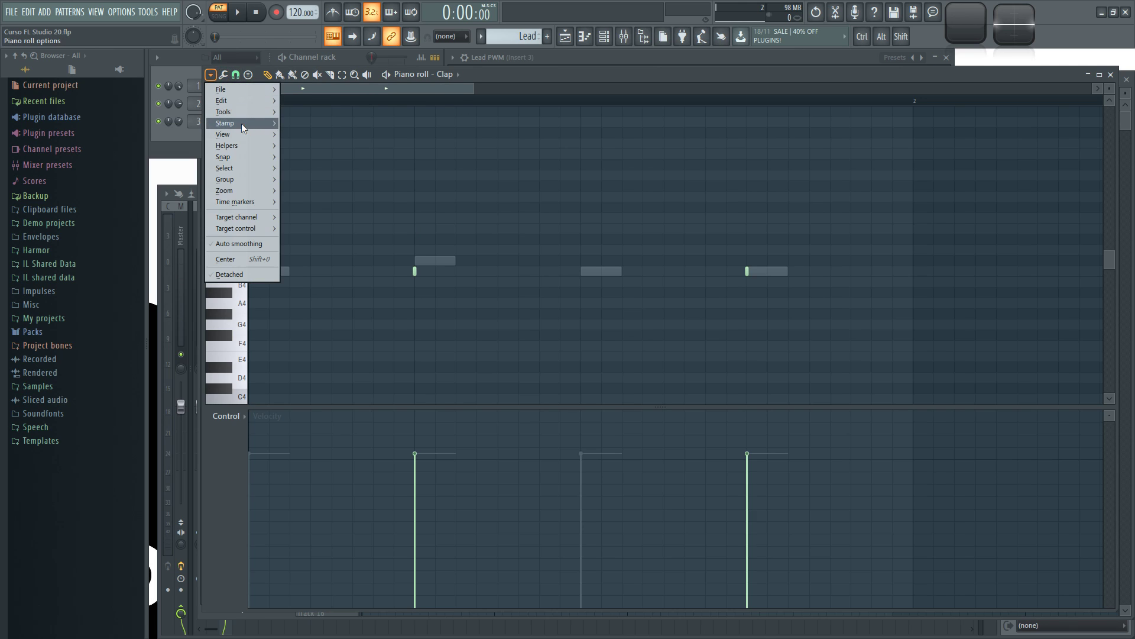
mouse_move(242, 145)
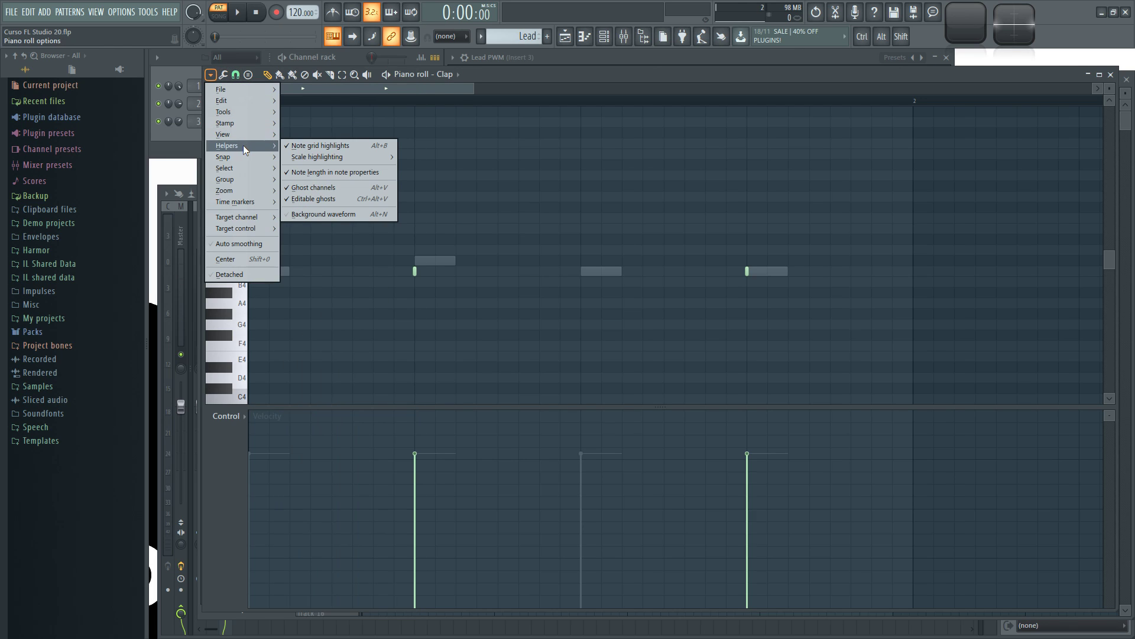
left_click(328, 197)
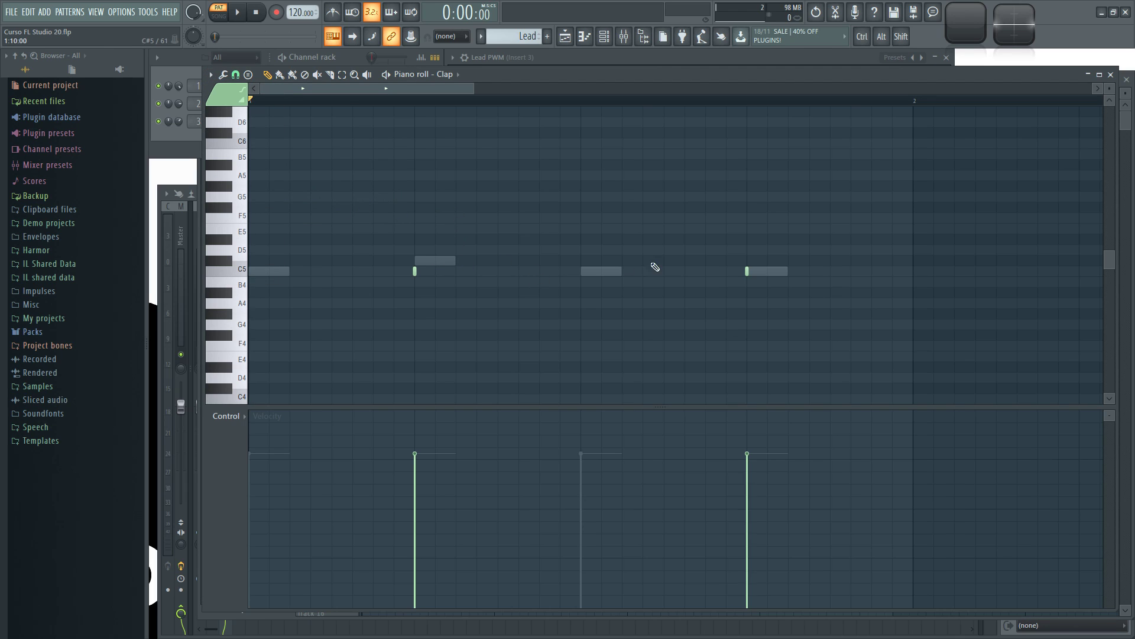
Try switching to the Kick channel through its ghost note and back to Clap with Editable ghosts off
left_click(604, 272)
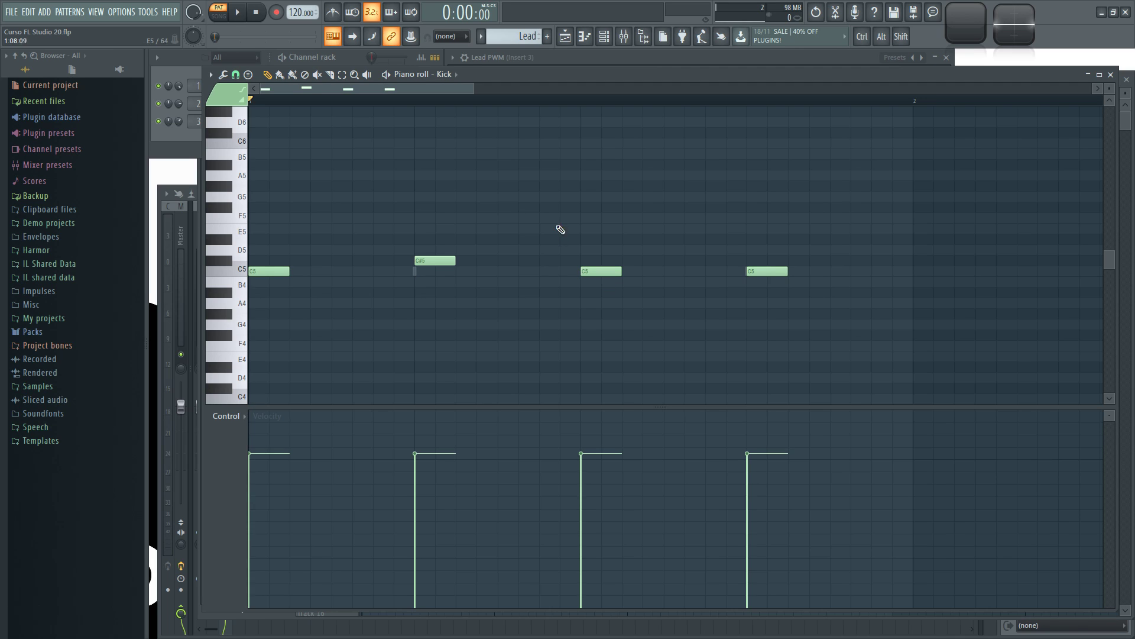
left_click(416, 272)
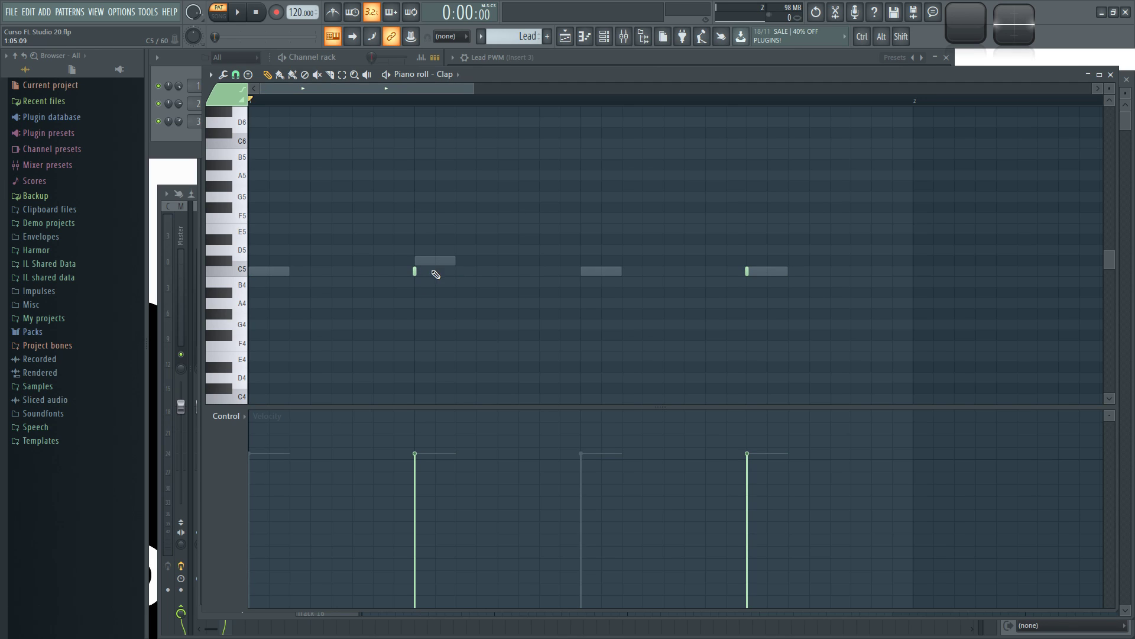
Turn on the Editable ghosts helper and move the second kick's ghost note down to C5 from the Clap channel
left_click(210, 75)
mouse_move(236, 138)
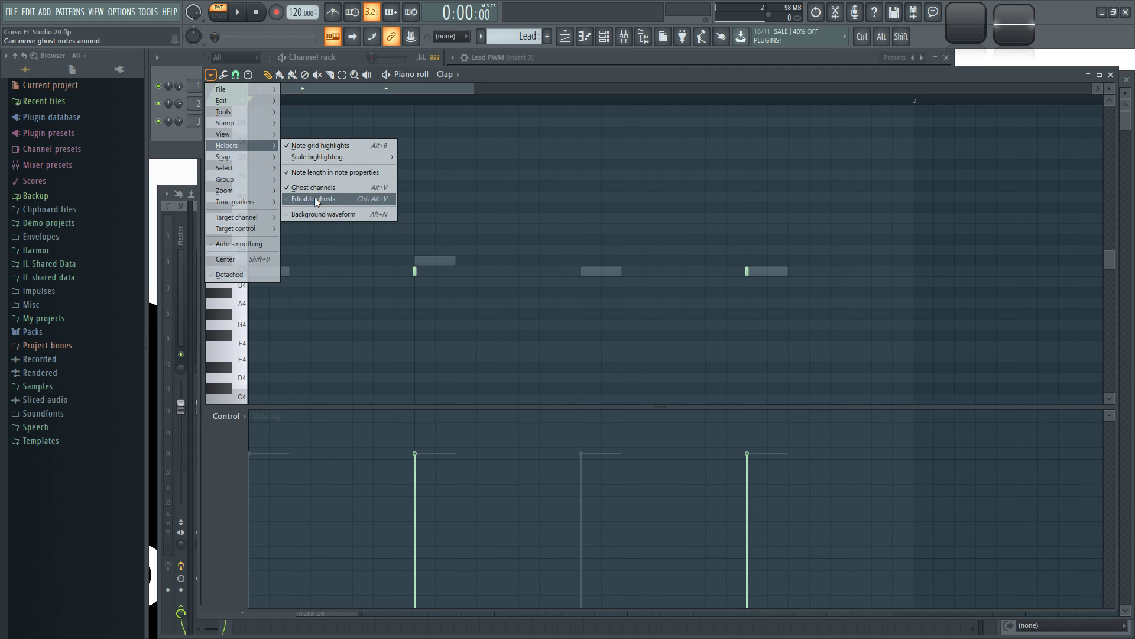
left_click(343, 199)
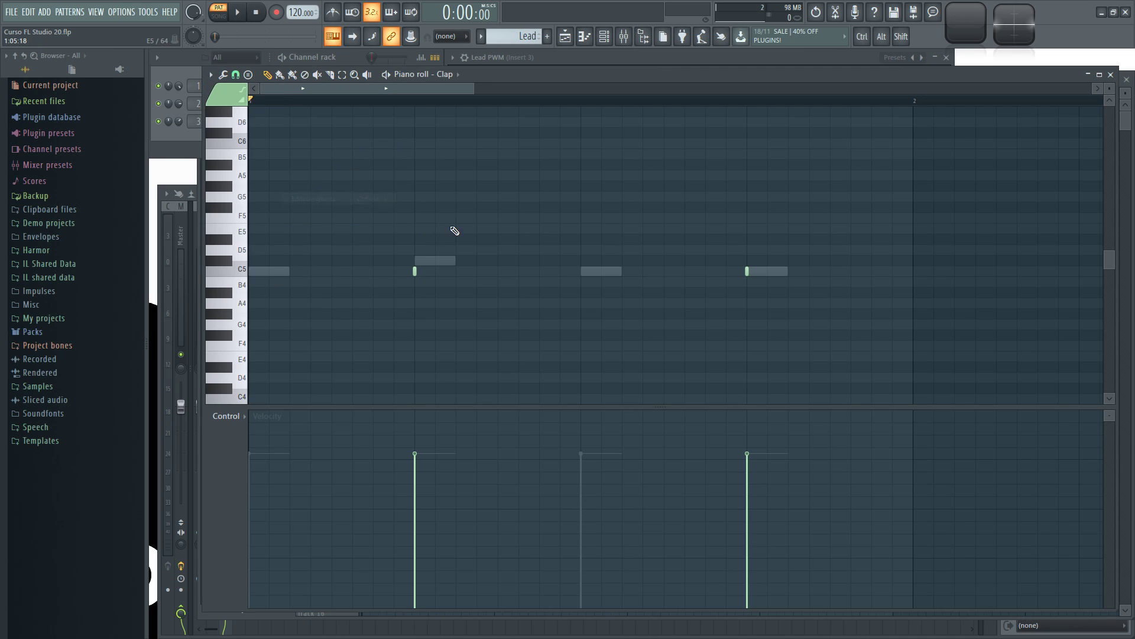
mouse_move(438, 265)
left_mouse_down()
mouse_move(501, 261)
mouse_move(442, 262)
left_mouse_up()
left_click(432, 261)
left_click_drag(432, 262, 427, 269)
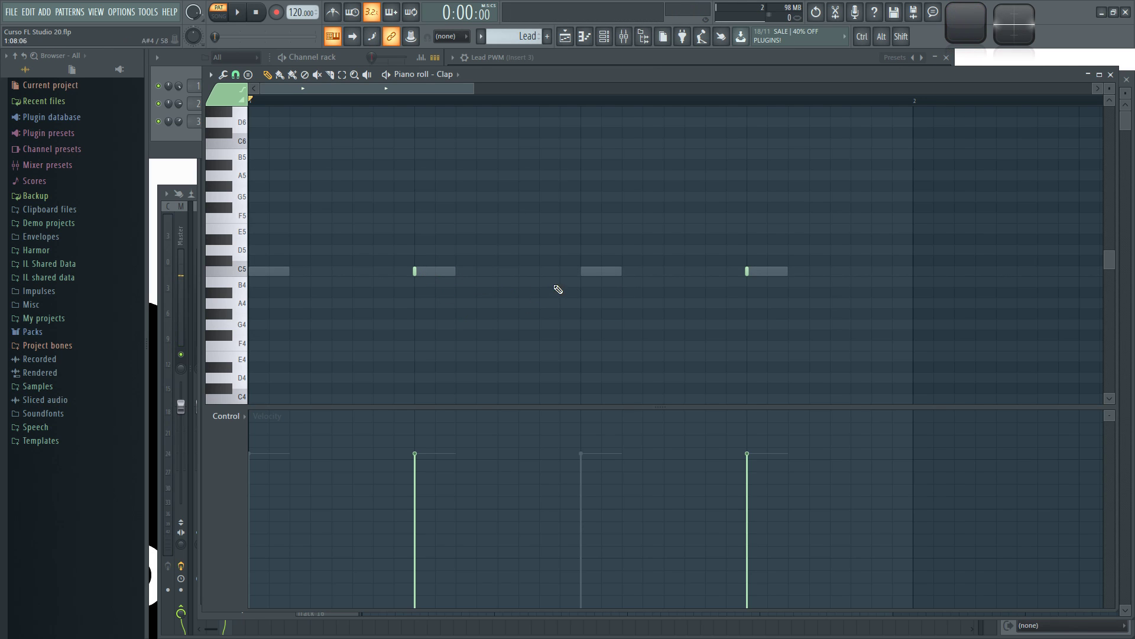
Switch to the Kick channel through its ghost note at beat 3 and add a C5 kick halfway between beats 2 and 3
scroll(440, 231, "down", 3)
scroll(419, 207, "up", 4)
left_click_drag(408, 89, 384, 89)
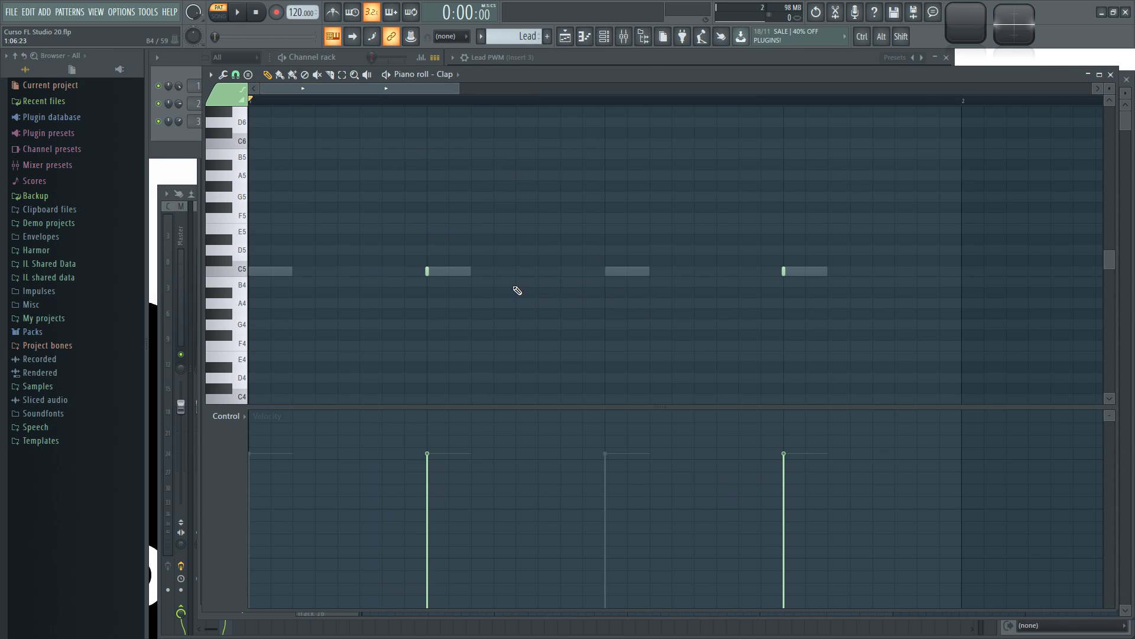
left_click(627, 271)
left_click(542, 272)
right_click(541, 272)
double_click(620, 272)
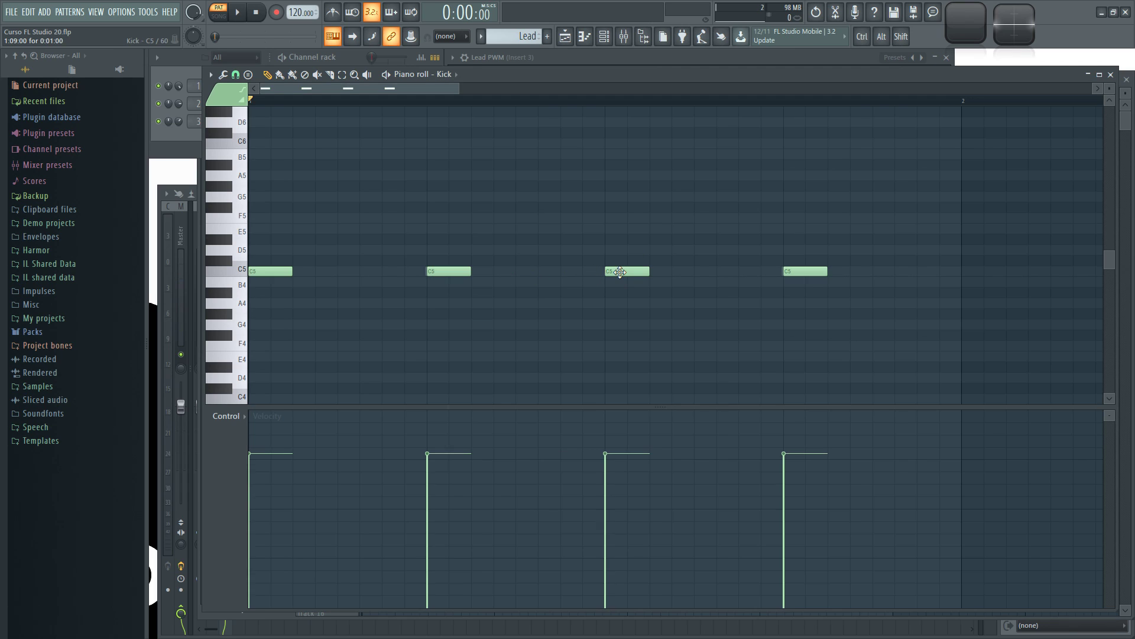
left_click(542, 274)
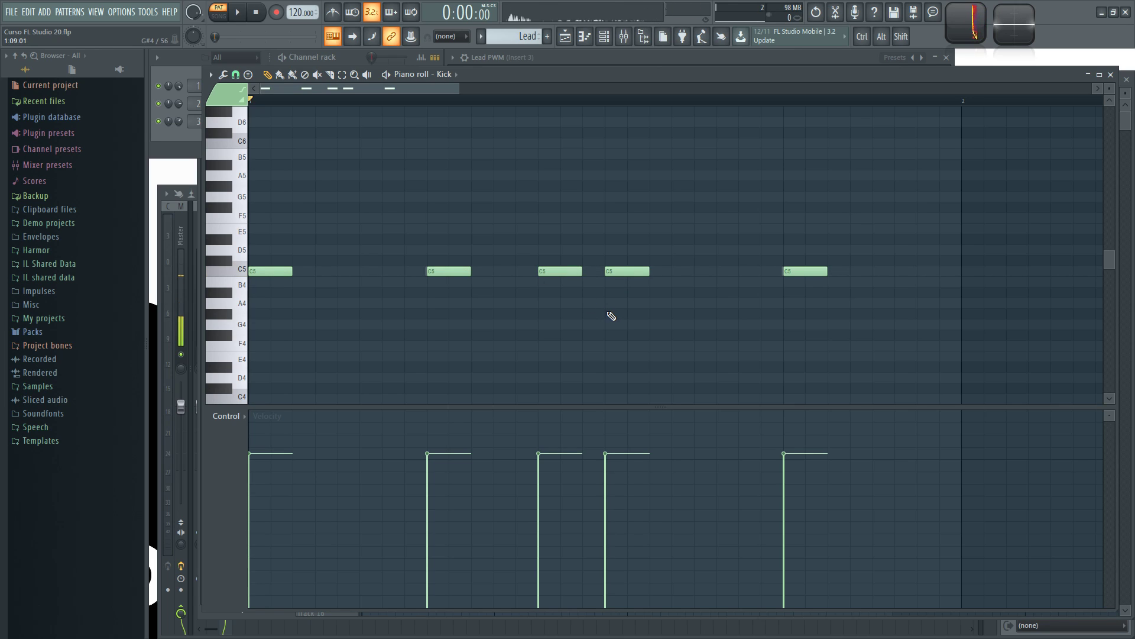
left_click_drag(552, 271, 566, 290)
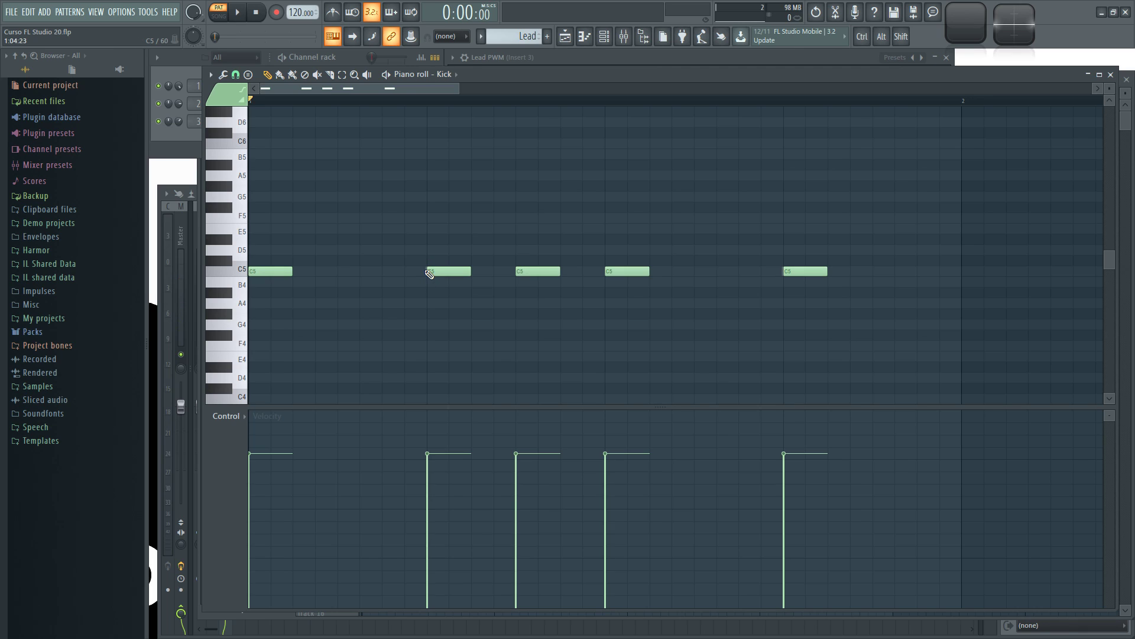
Target the Clap channel and place C5 claps at beats 2, 4 and 4.5 while the pattern plays, then stop playback
left_click(430, 74)
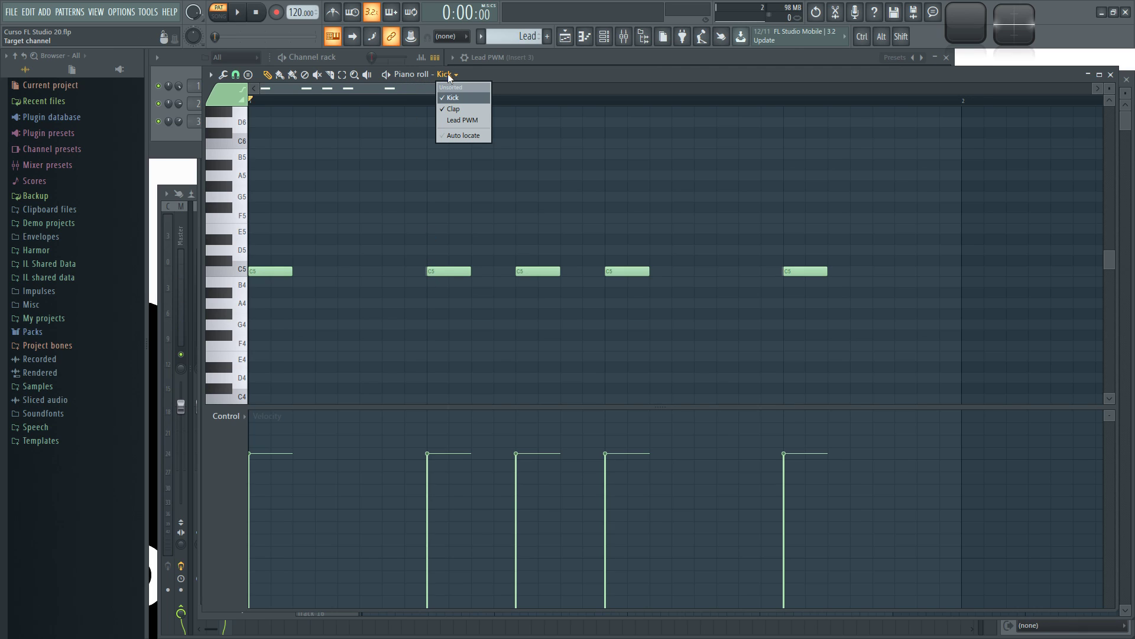
left_click(445, 113)
key("space")
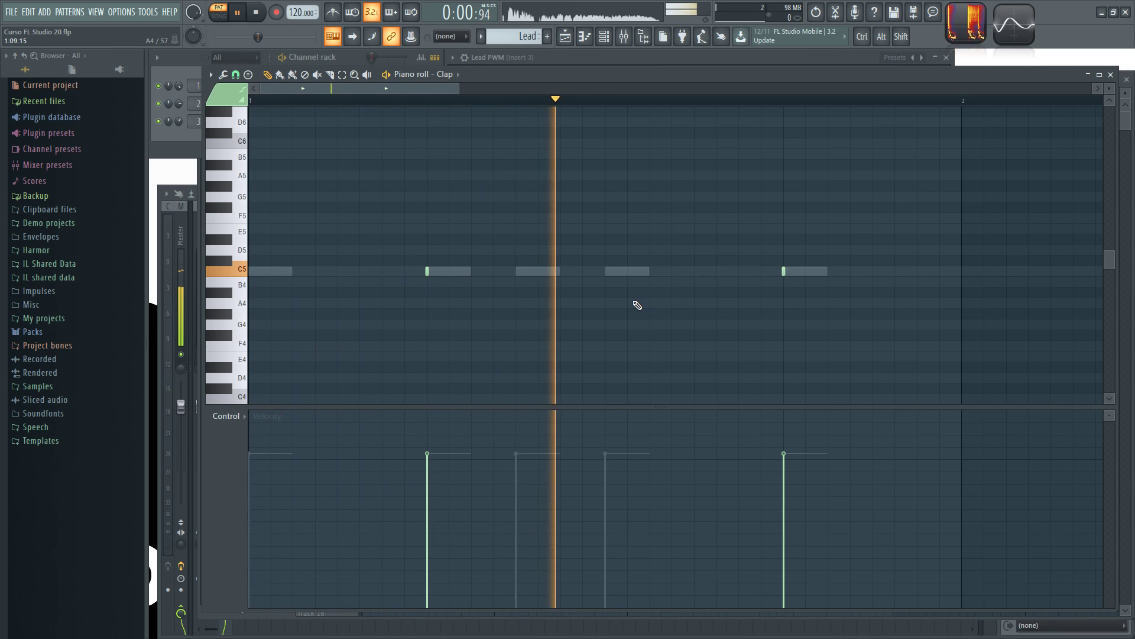
left_click(794, 271)
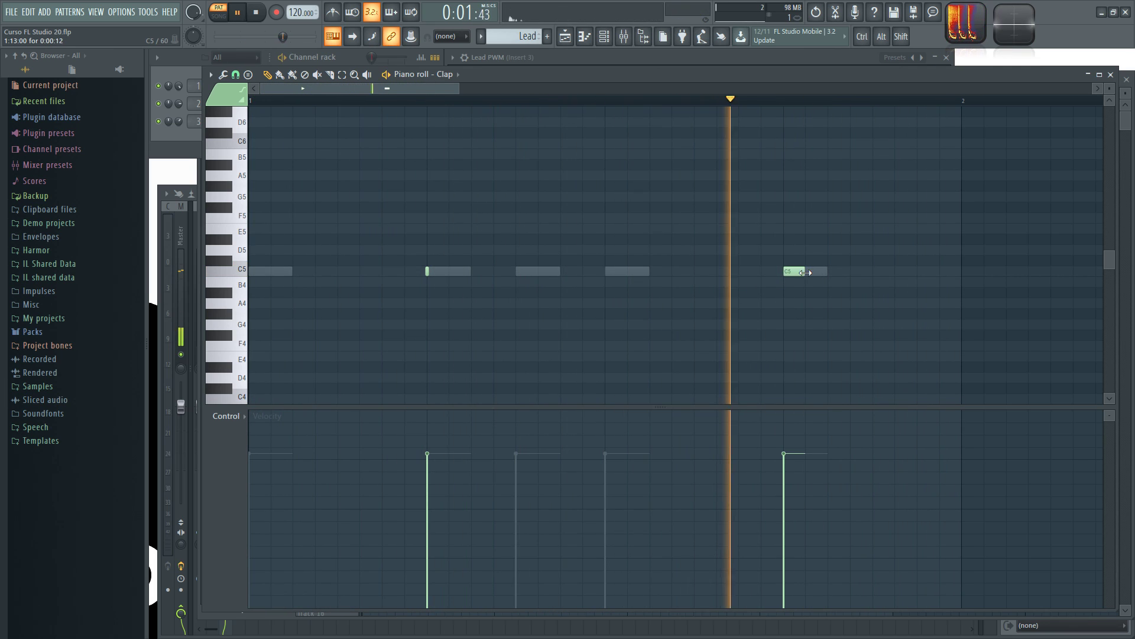
left_click(433, 271)
left_click(877, 271)
key("space")
Delete all the Clap notes and clear the Kick channel's notes from the channel rack
right_click(887, 271)
right_click(791, 271)
right_click(432, 270)
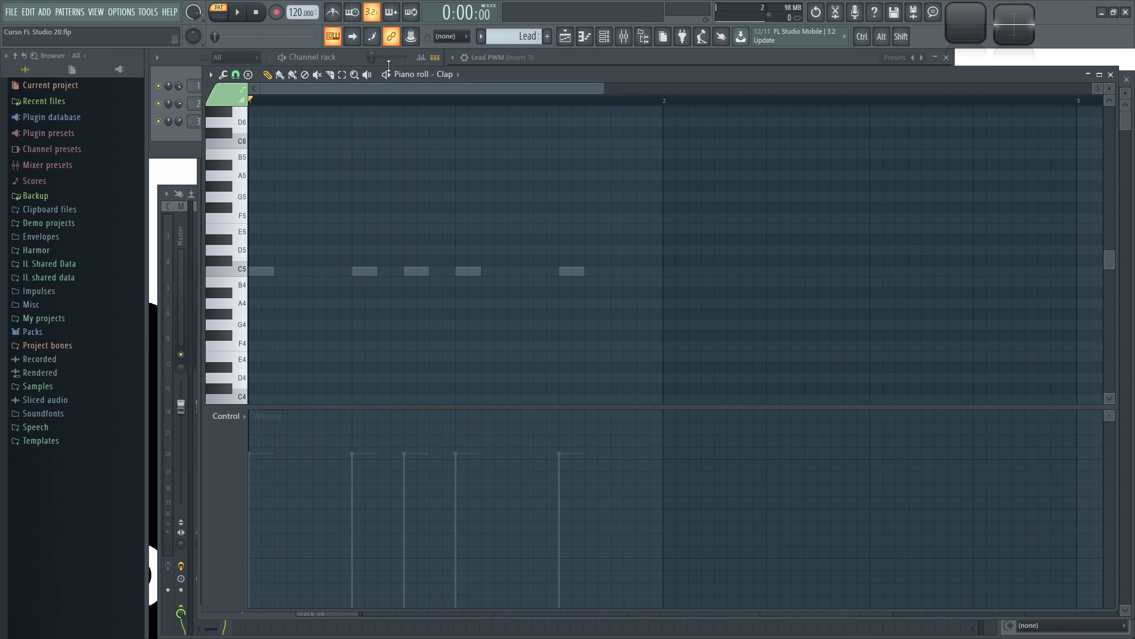
scroll(375, 104, "up", 2)
left_click(354, 58)
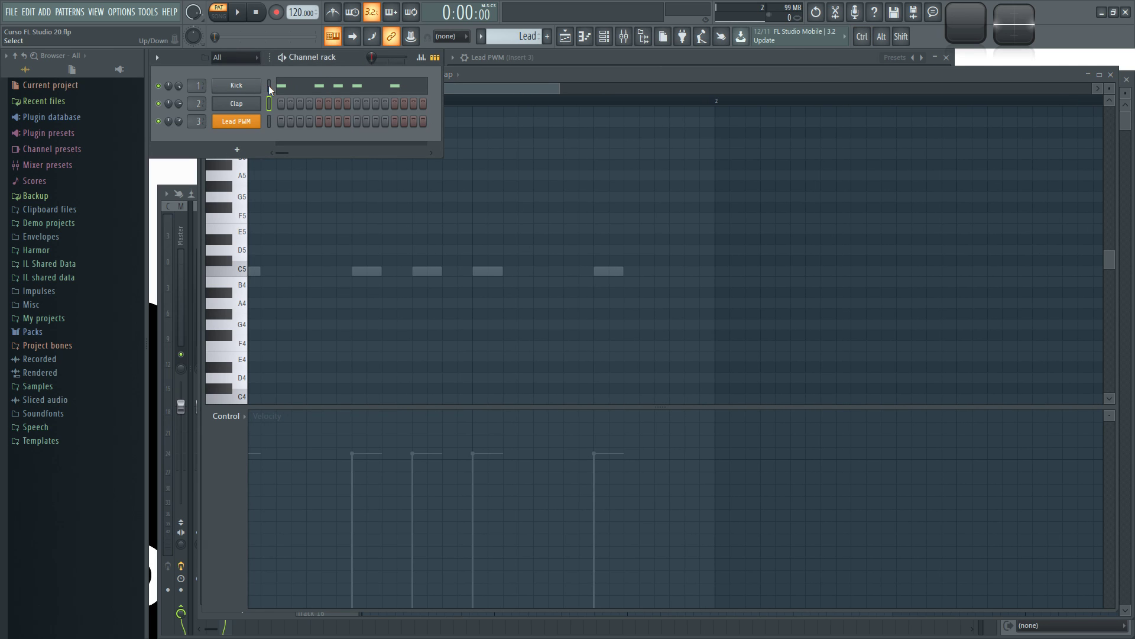
key("ctrl+z")
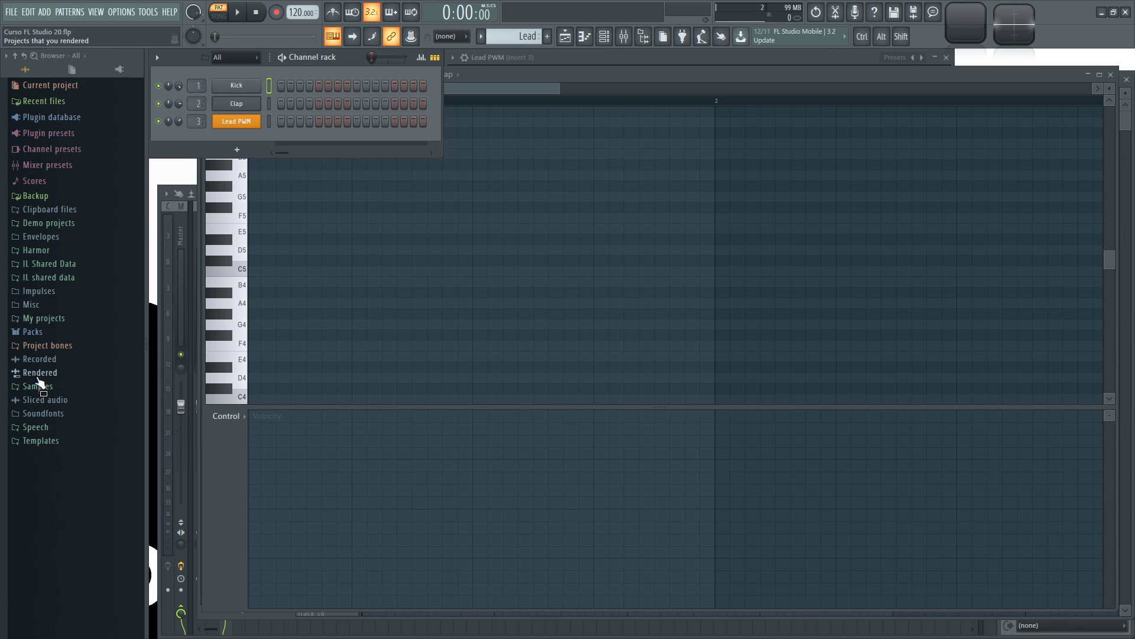
Expand the Vocals folder of the Packs in the browser
left_click(48, 331)
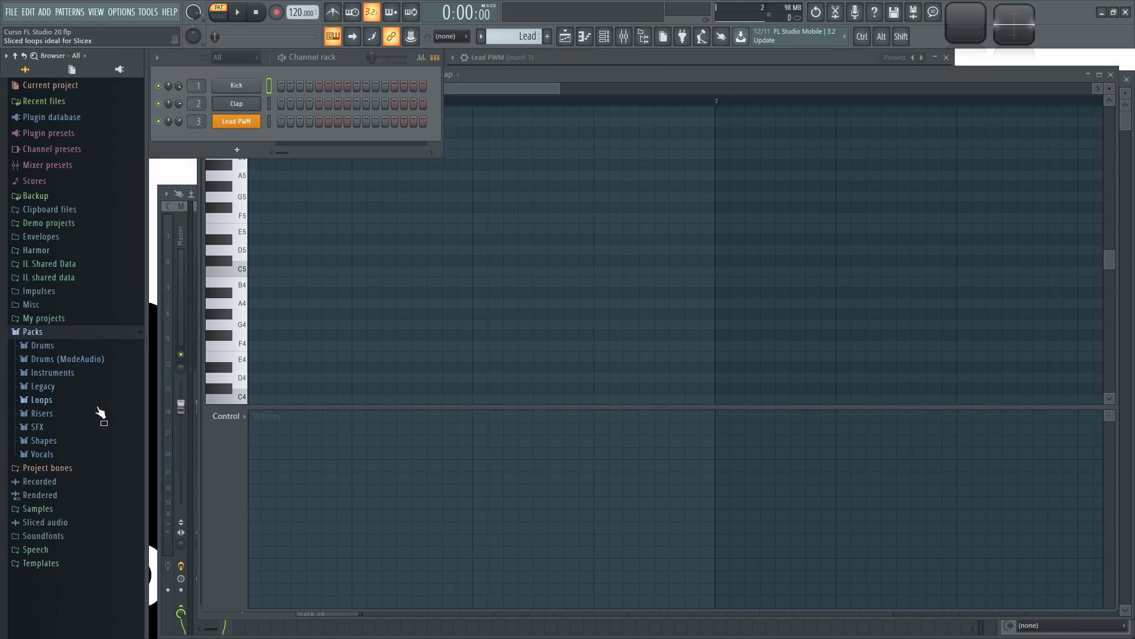
left_click(61, 455)
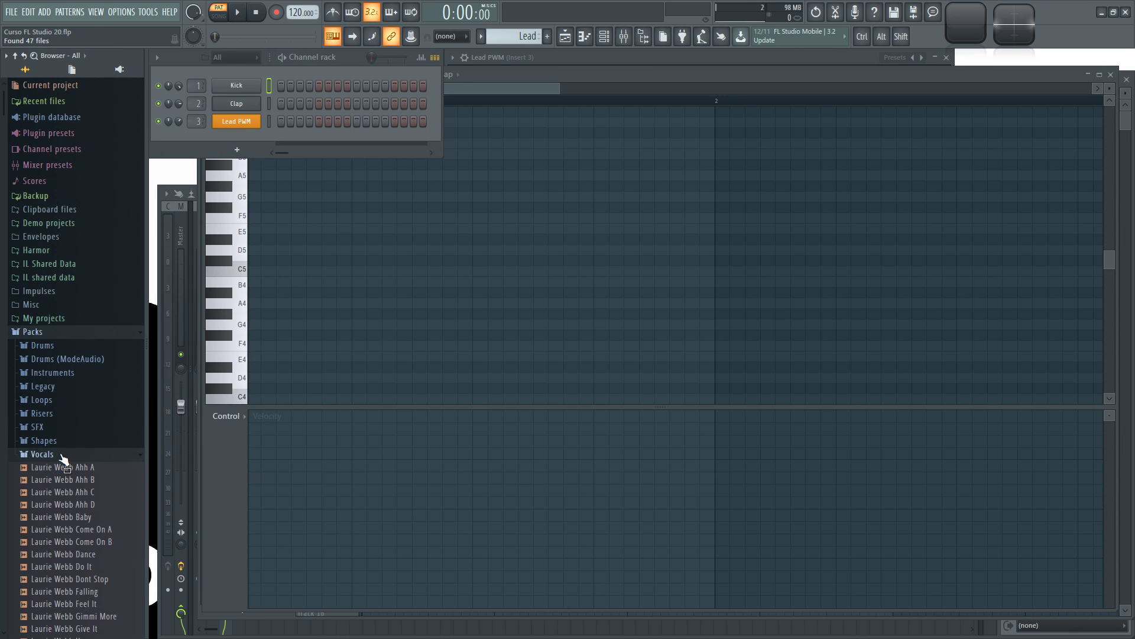
scroll(62, 450, "down", 2)
Return to the Clap piano roll and turn on its Background waveform helper
left_click(471, 78)
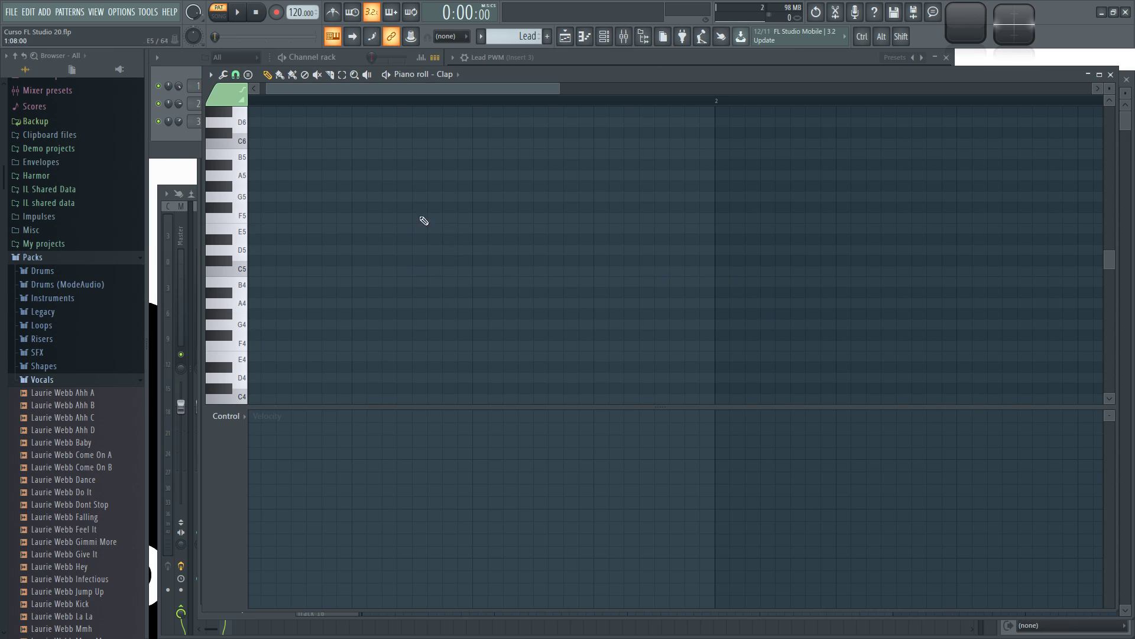
left_click(211, 76)
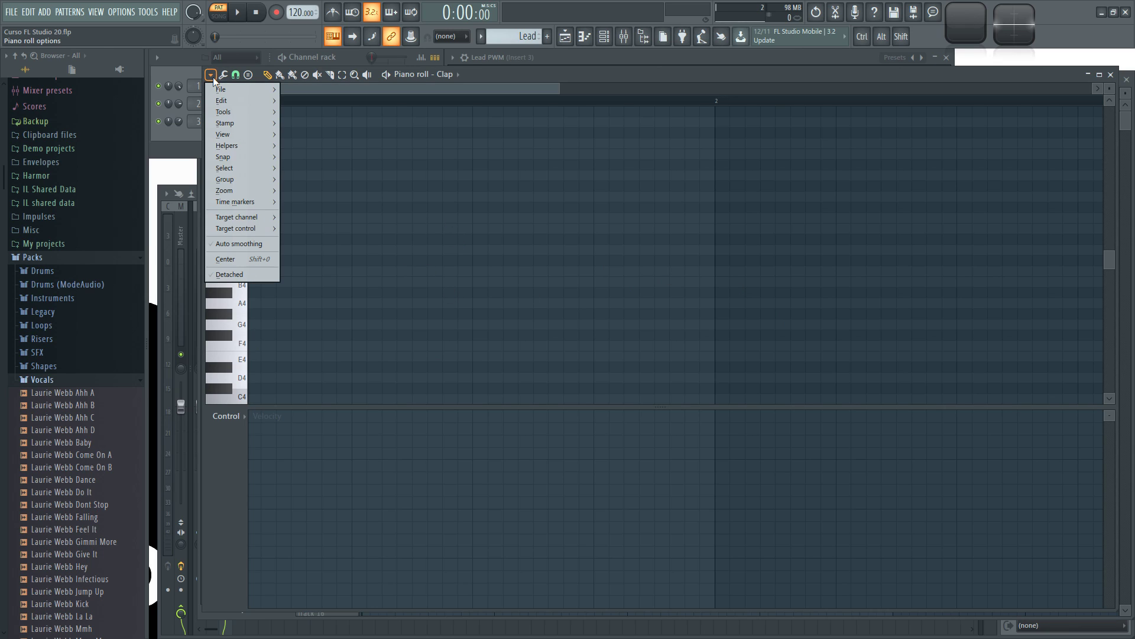
mouse_move(254, 147)
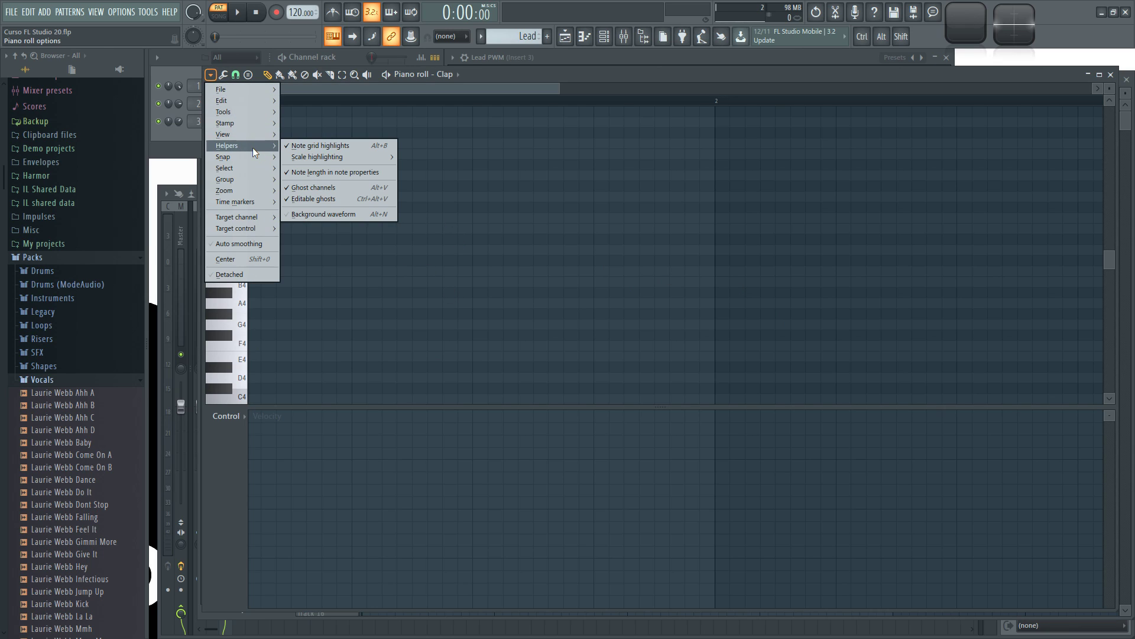
left_click(322, 215)
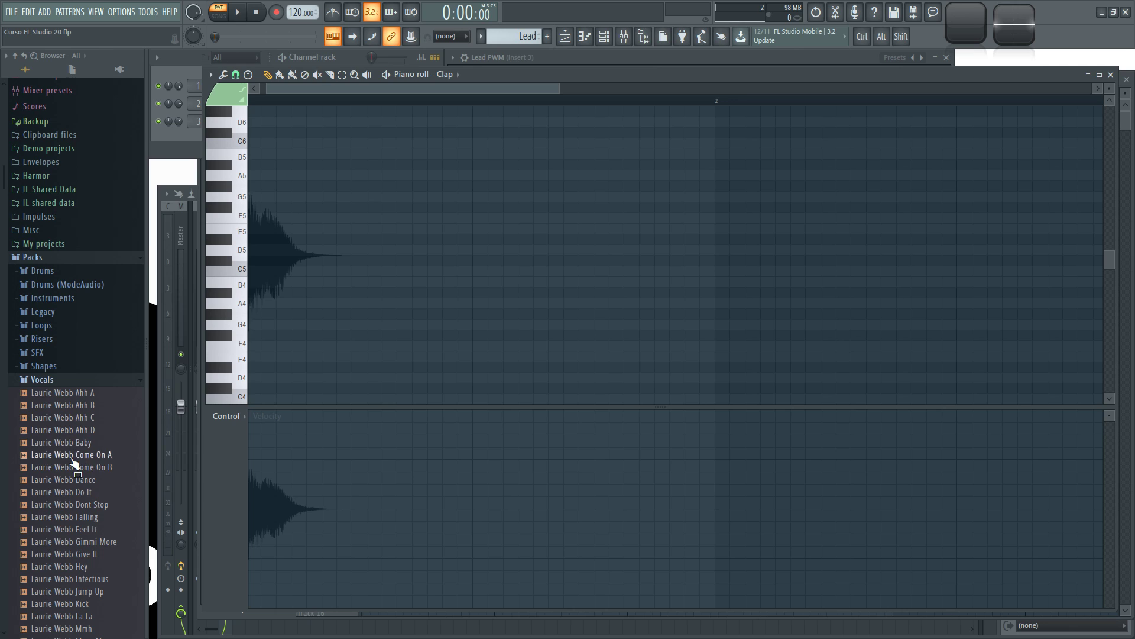
Load the Gimmi More vocal sample into the Clap channel and try a note near the start of its waveform
scroll(83, 481, "down", 4)
left_click(64, 394)
left_click_drag(63, 399, 413, 425)
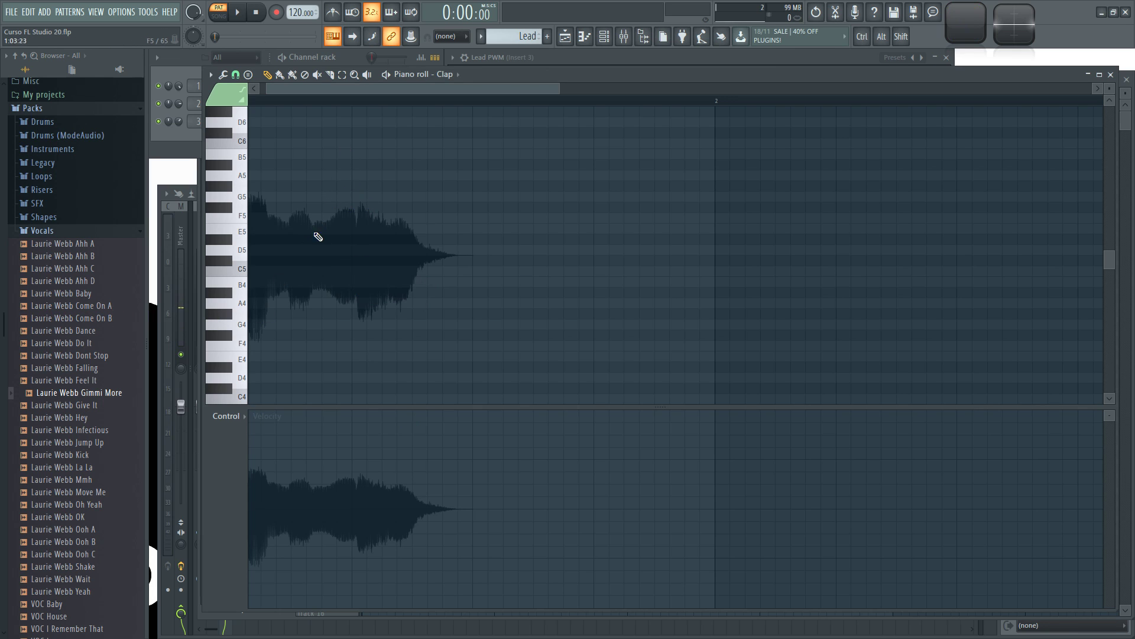
scroll(309, 203, "up", 2)
scroll(349, 113, "up", 2)
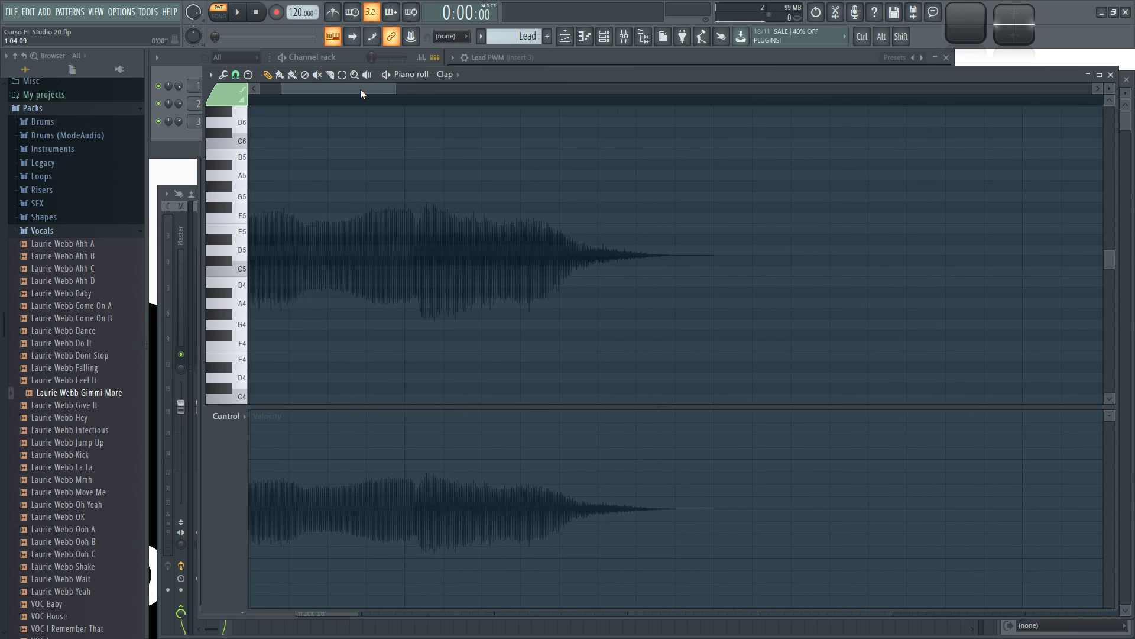
left_click_drag(360, 90, 338, 90)
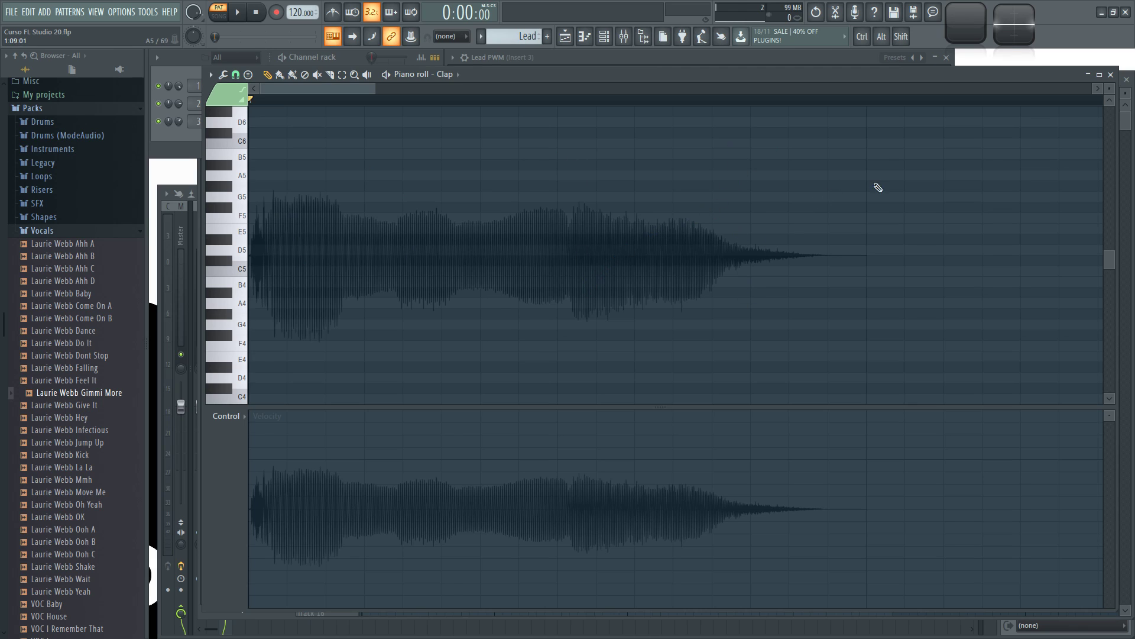
left_click(291, 251)
right_click(301, 251)
Turn off the Background waveform helper and collapse the Packs folder
left_click(209, 74)
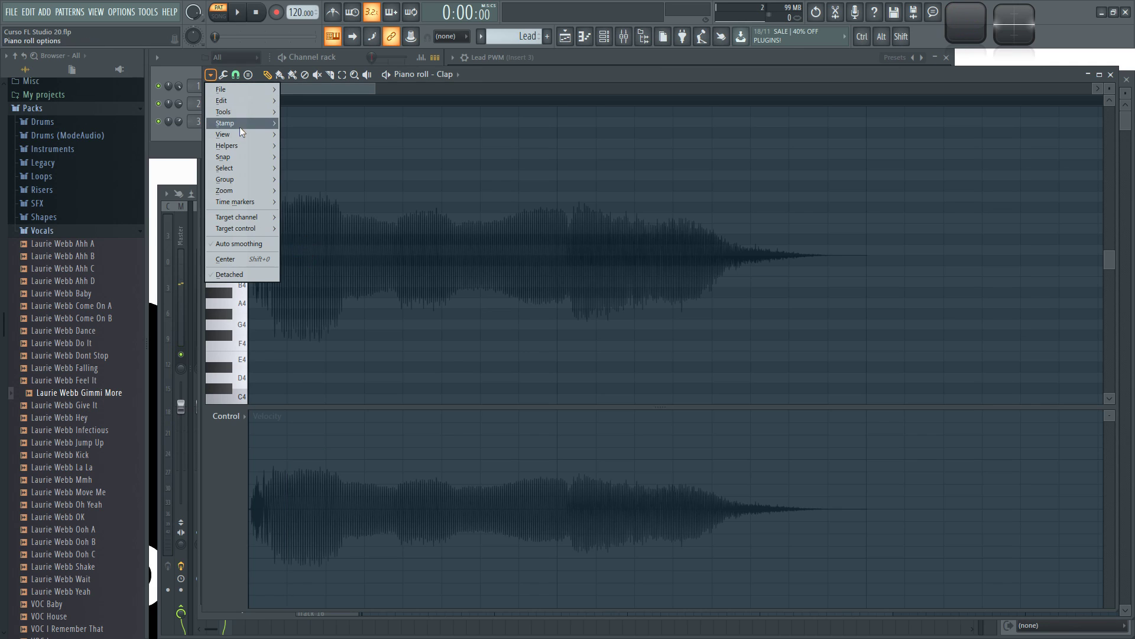
mouse_move(239, 143)
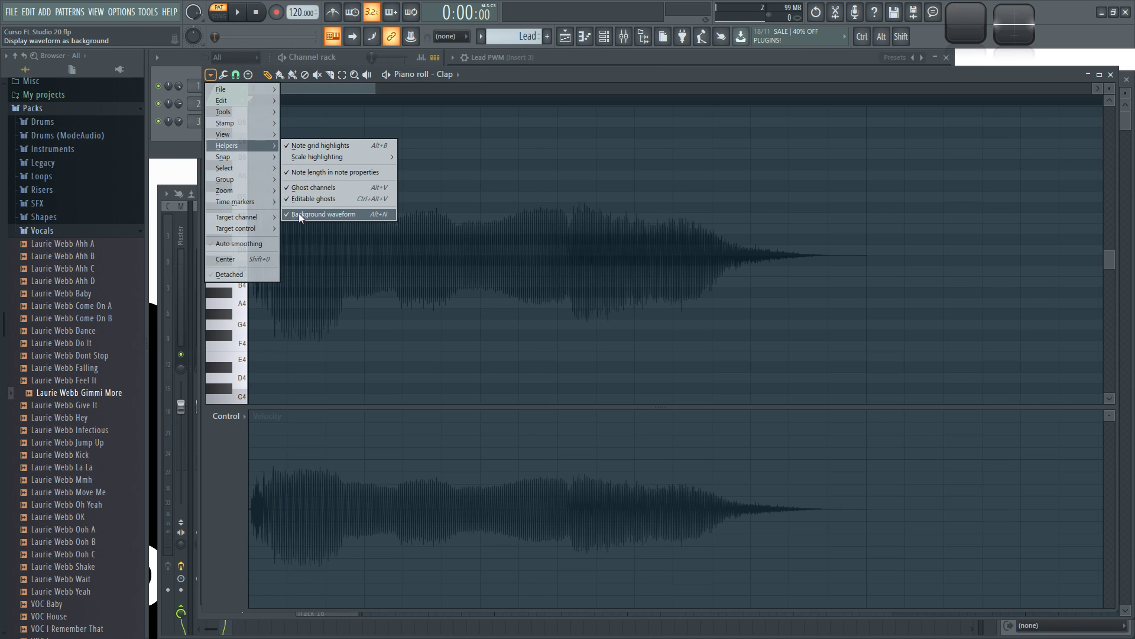
left_click(338, 214)
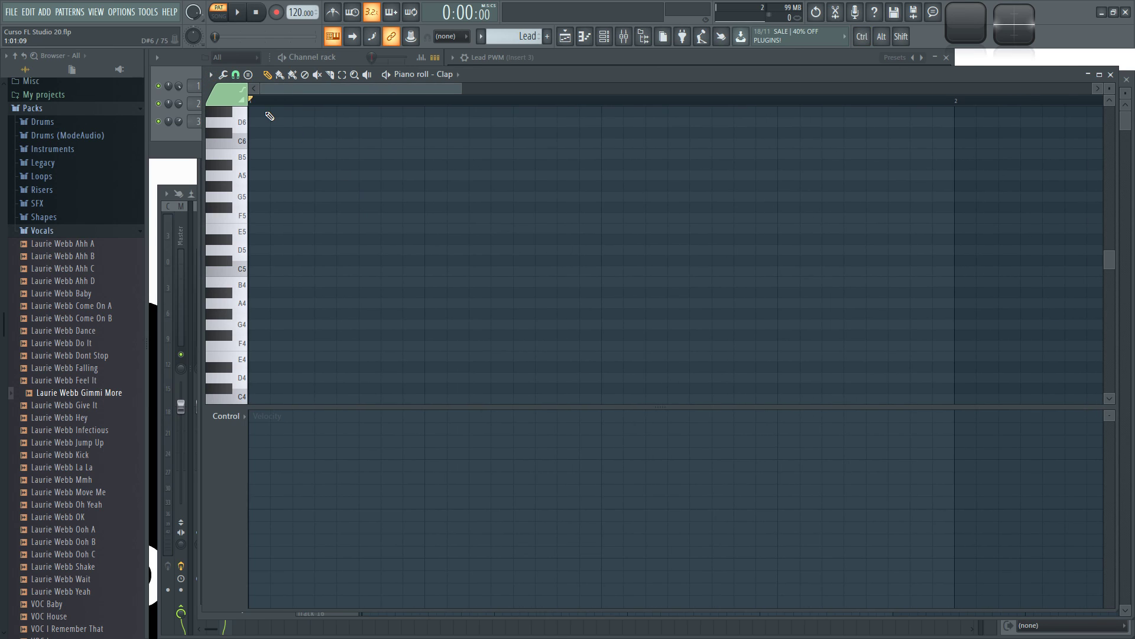
left_click(32, 109)
Set the piano roll's scale highlighting to Default
left_click(223, 75)
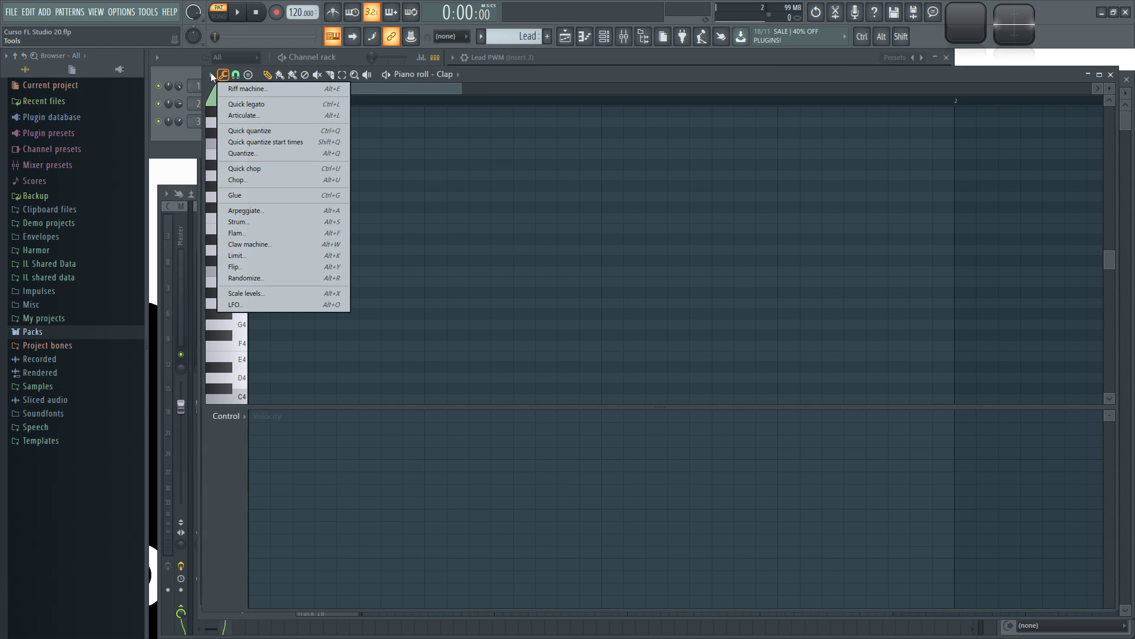
left_click(210, 72)
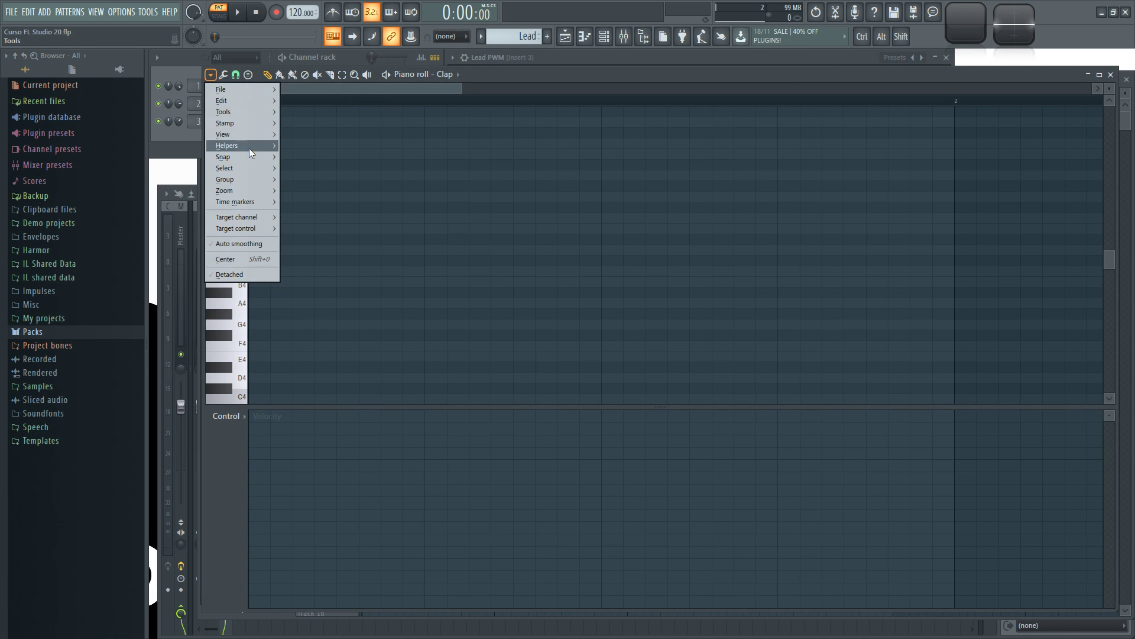
mouse_move(247, 147)
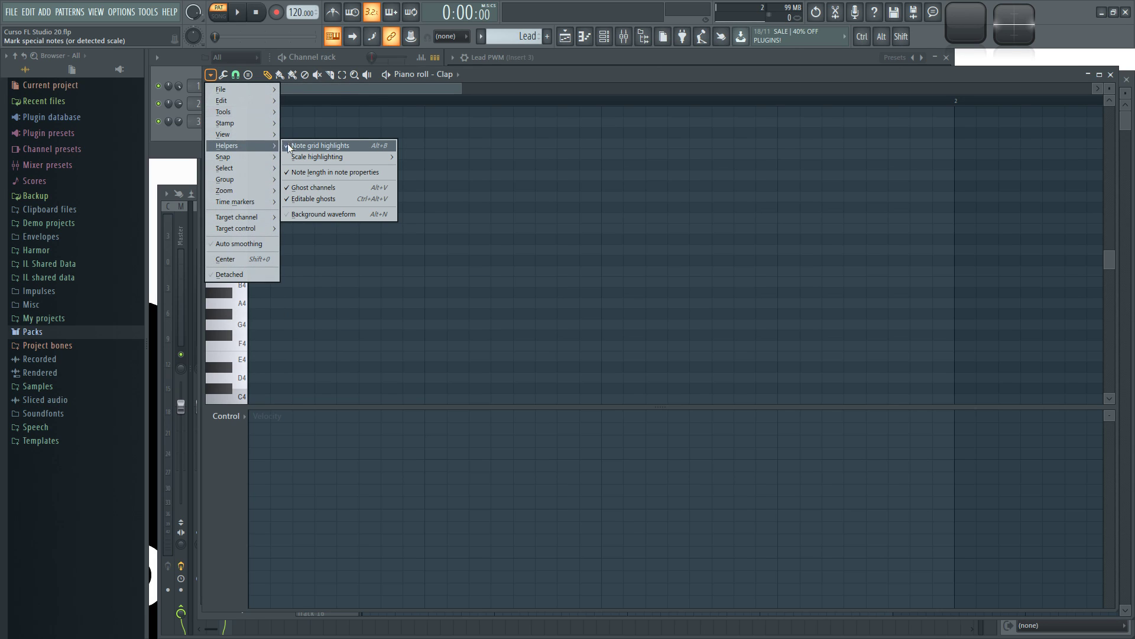
mouse_move(291, 160)
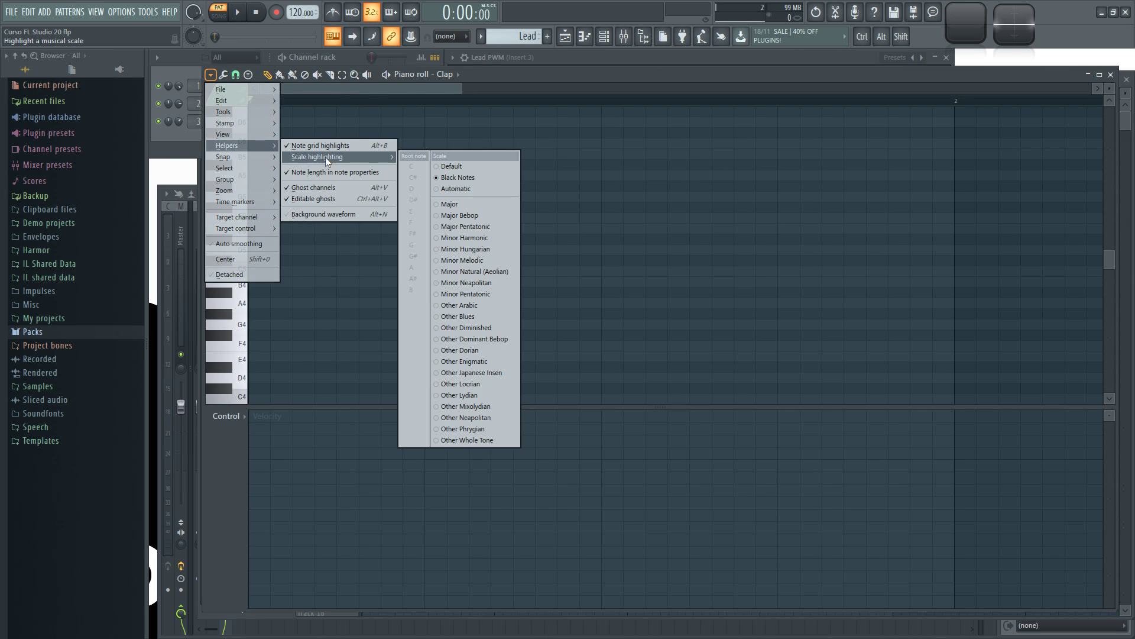
left_click(467, 165)
scroll(387, 237, "up", 3)
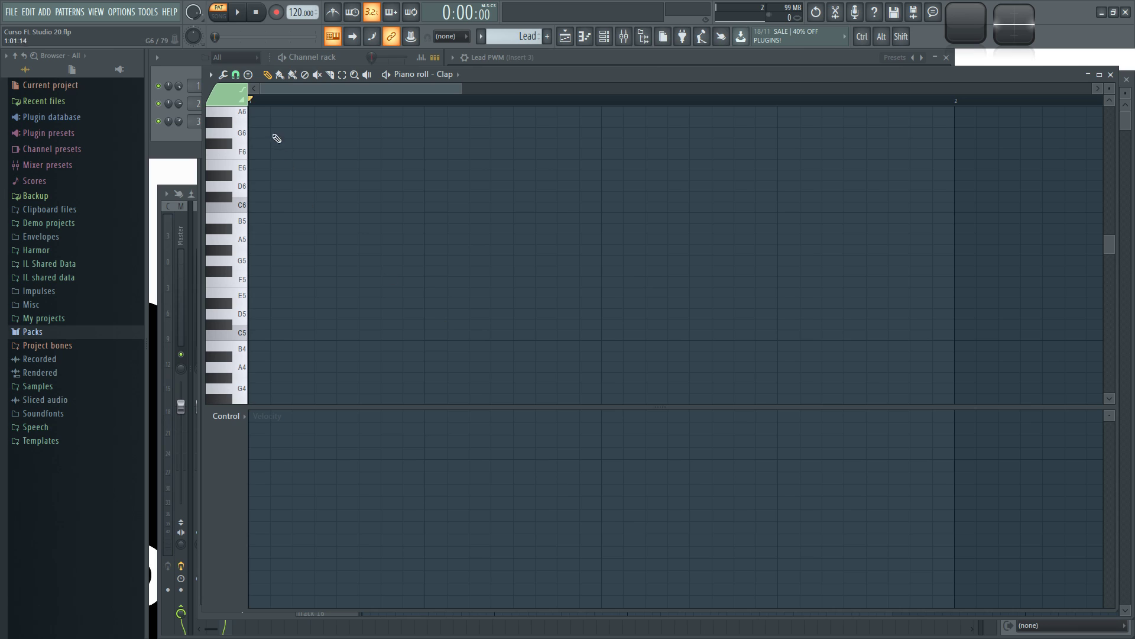
Set the scale highlighting to Black Notes and try a note on A#5 shortly before bar 2
left_click(211, 74)
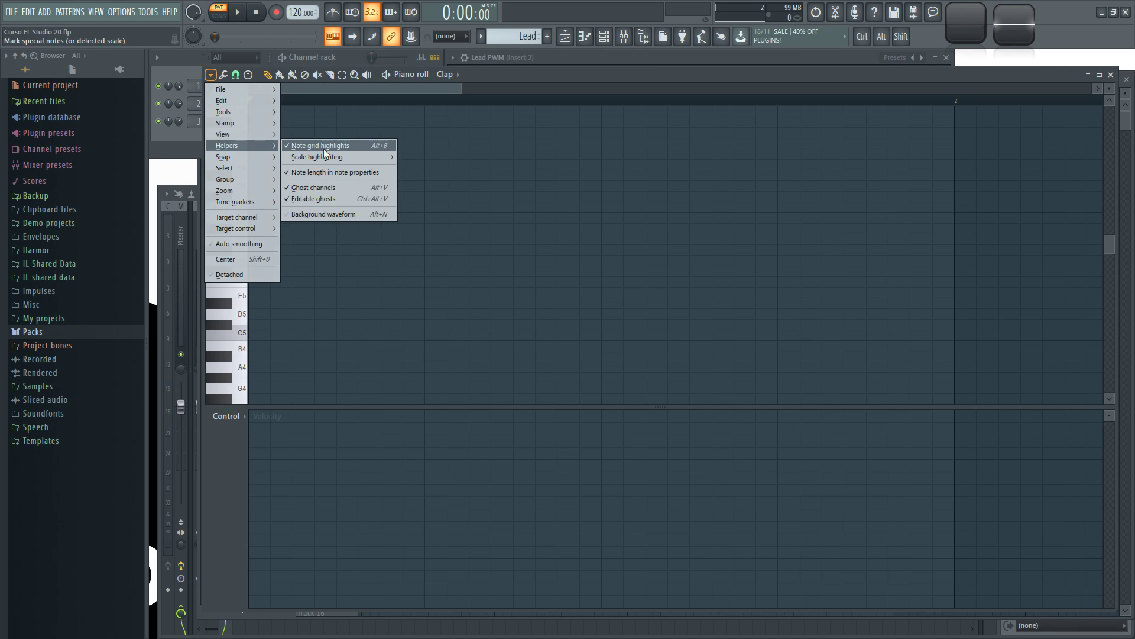
mouse_move(346, 156)
left_click(473, 177)
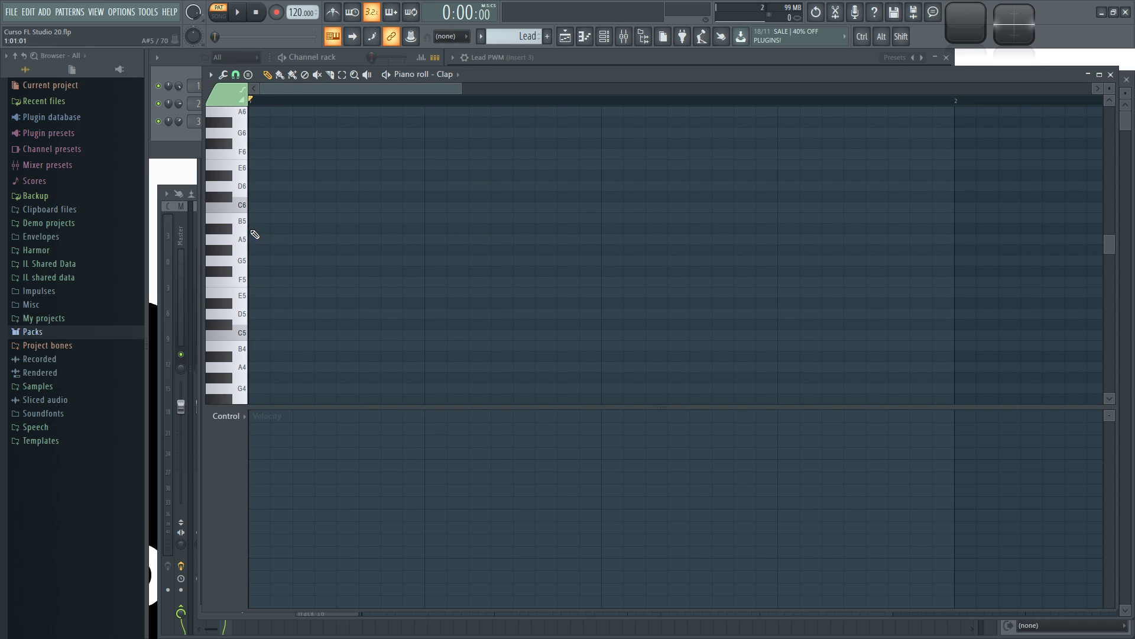
scroll(254, 231, "down", 1)
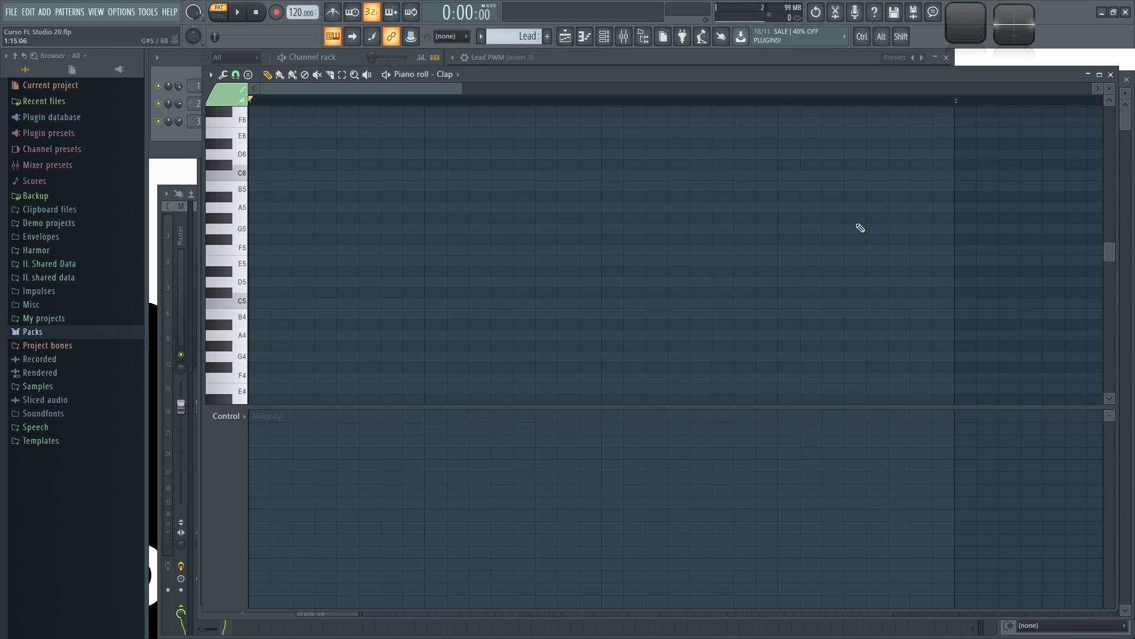
mouse_move(1012, 195)
left_mouse_down()
mouse_move(724, 218)
mouse_move(975, 181)
left_mouse_up()
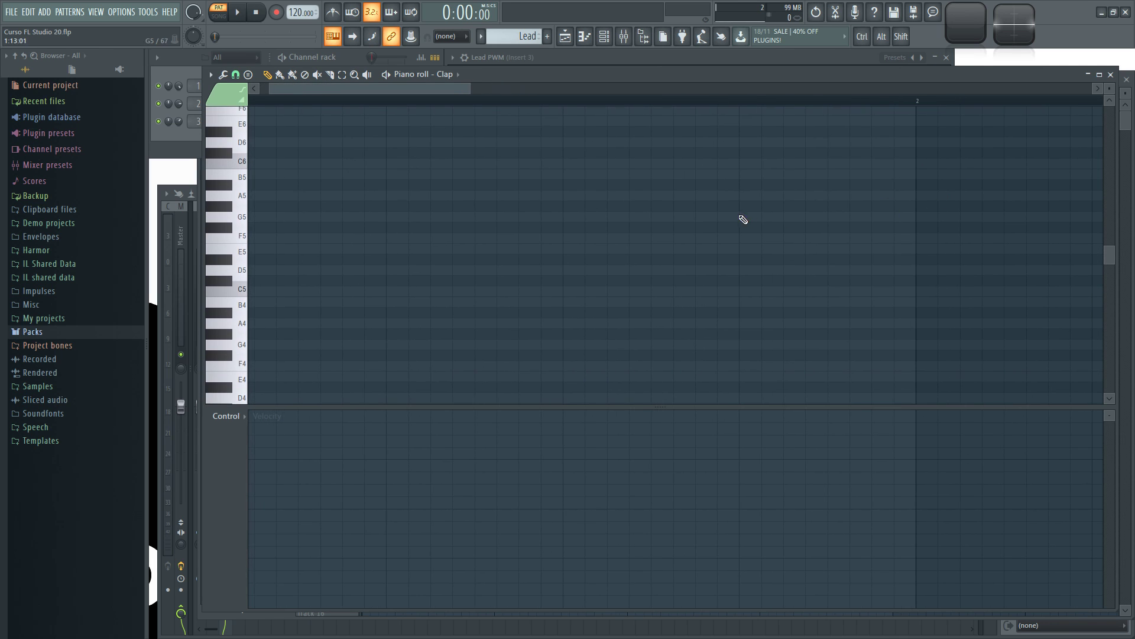
left_click(861, 185)
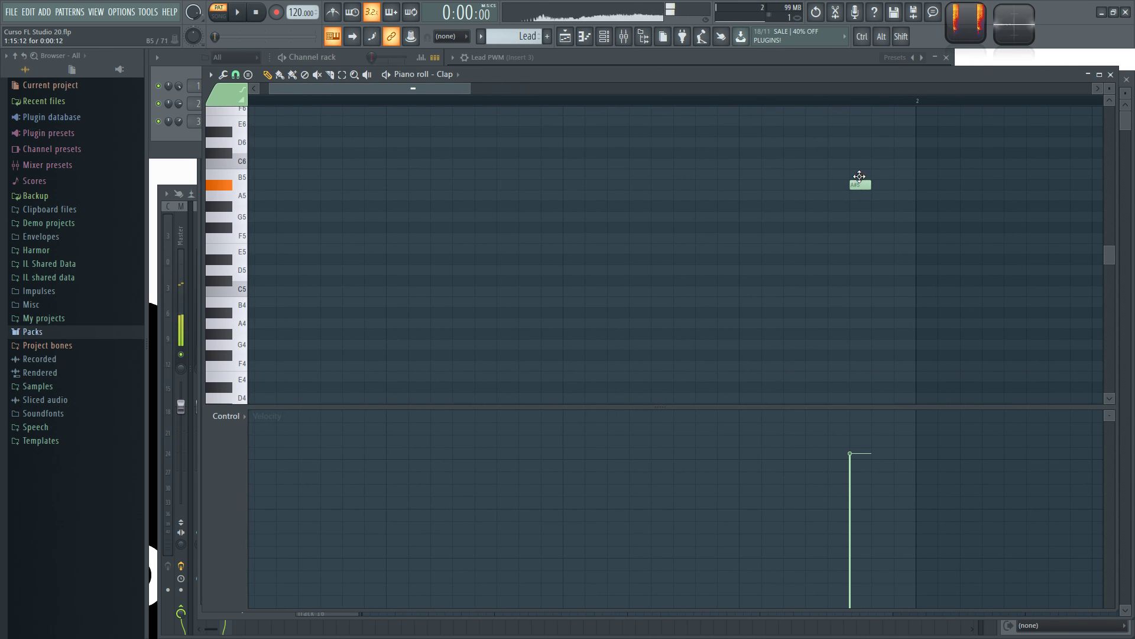
right_click(860, 185)
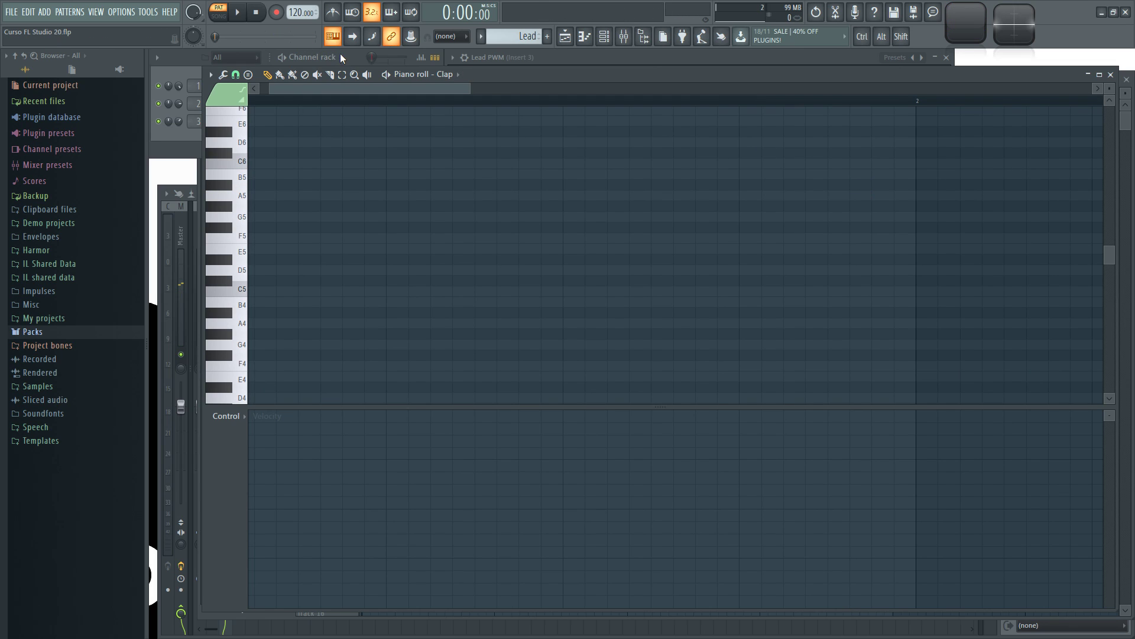
Set the piano roll's scale highlighting to Major
left_click(214, 75)
mouse_move(231, 112)
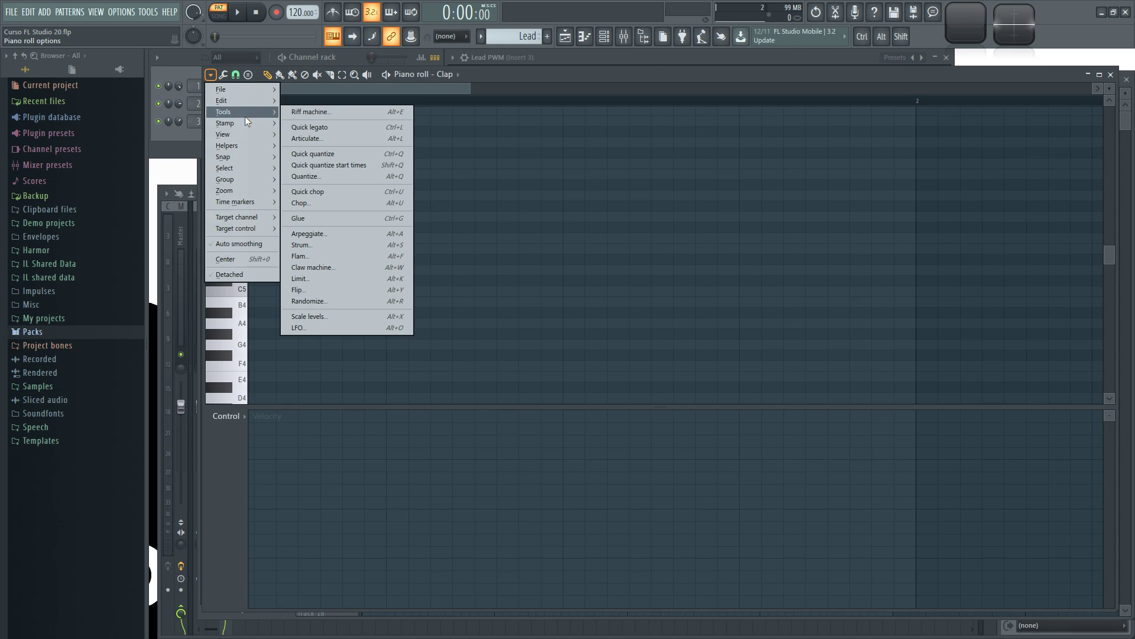
mouse_move(254, 132)
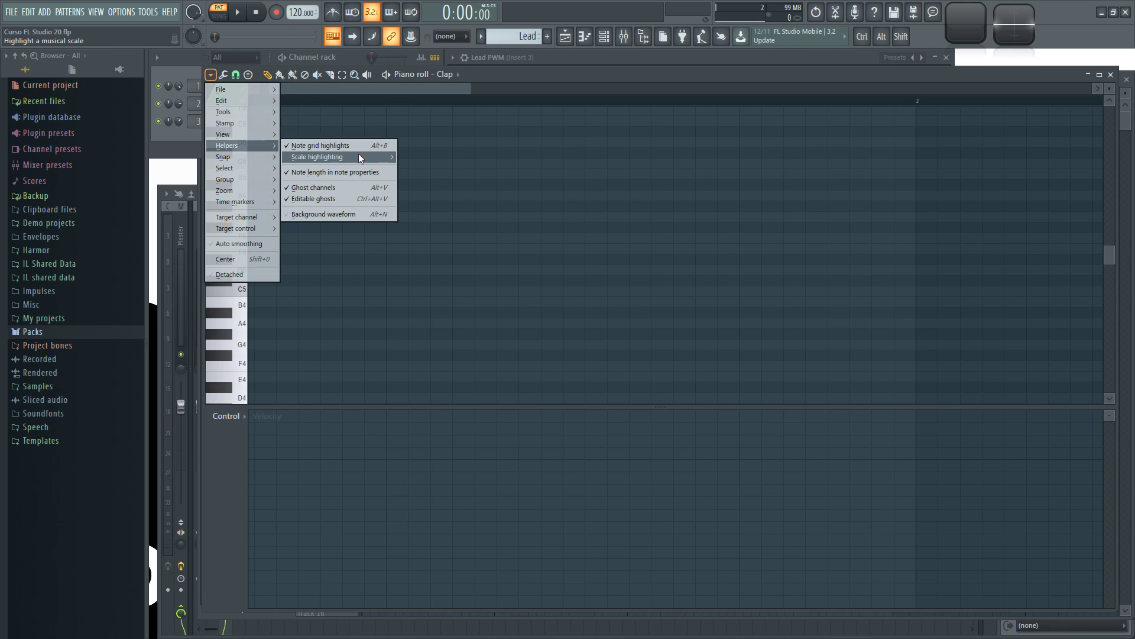
mouse_move(339, 156)
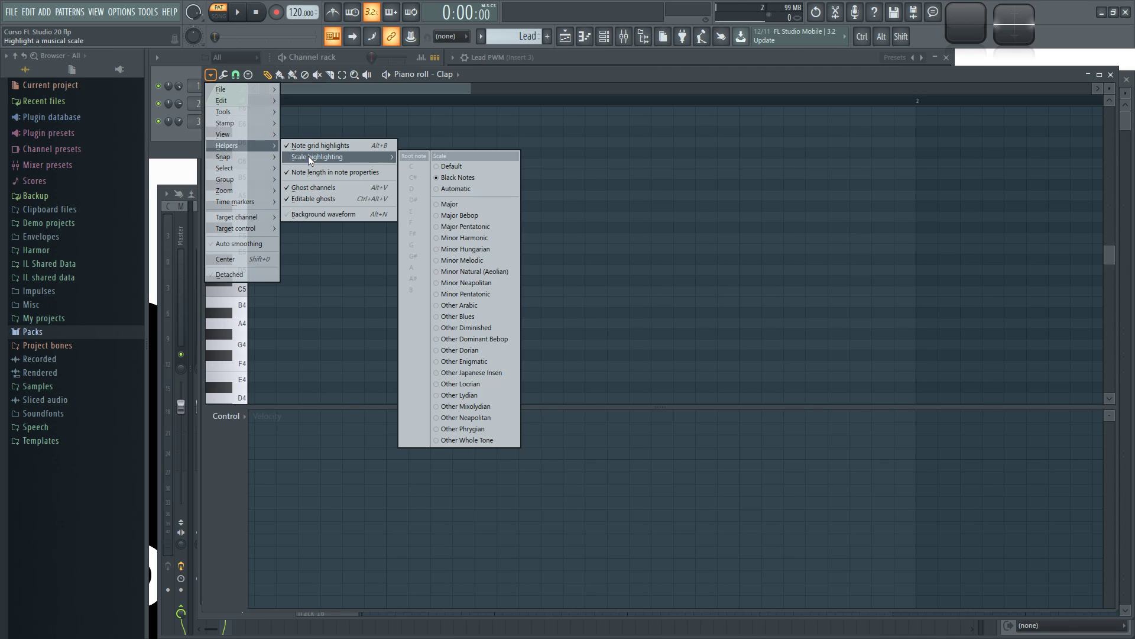
left_click(459, 205)
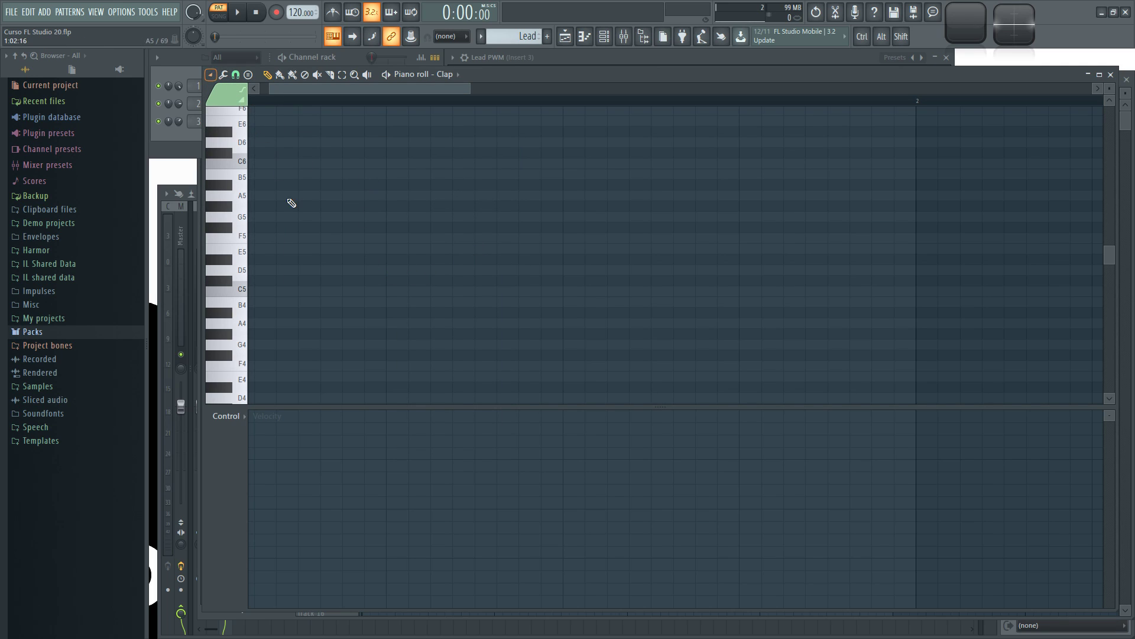
Set the highlighted scale's root note to E and audition the piano keys up to E6
left_click(211, 76)
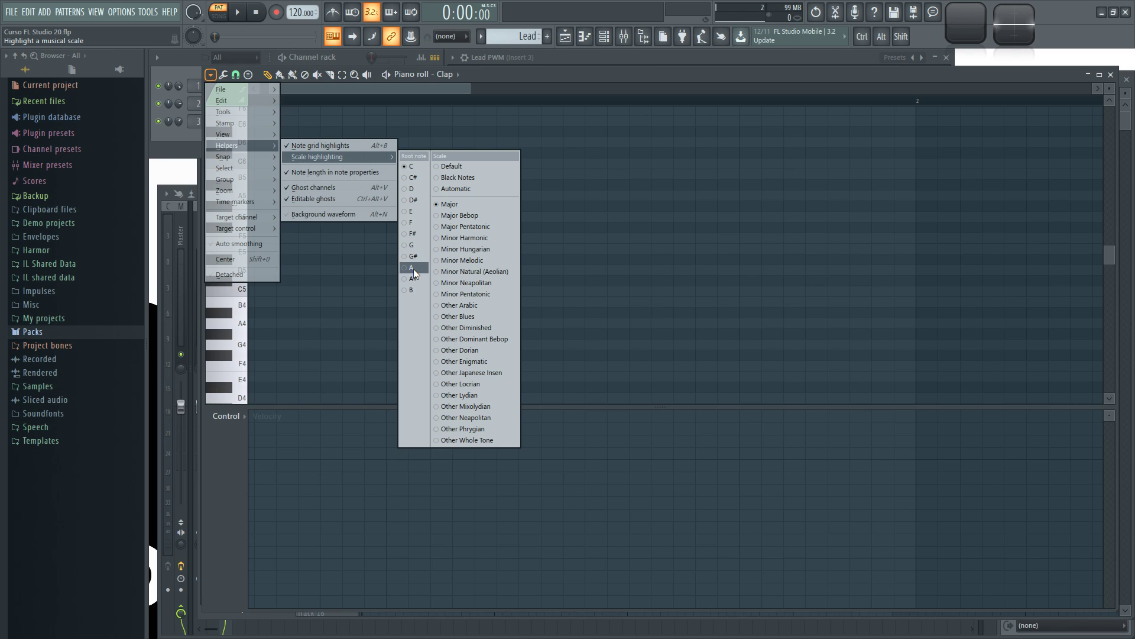
left_click(414, 212)
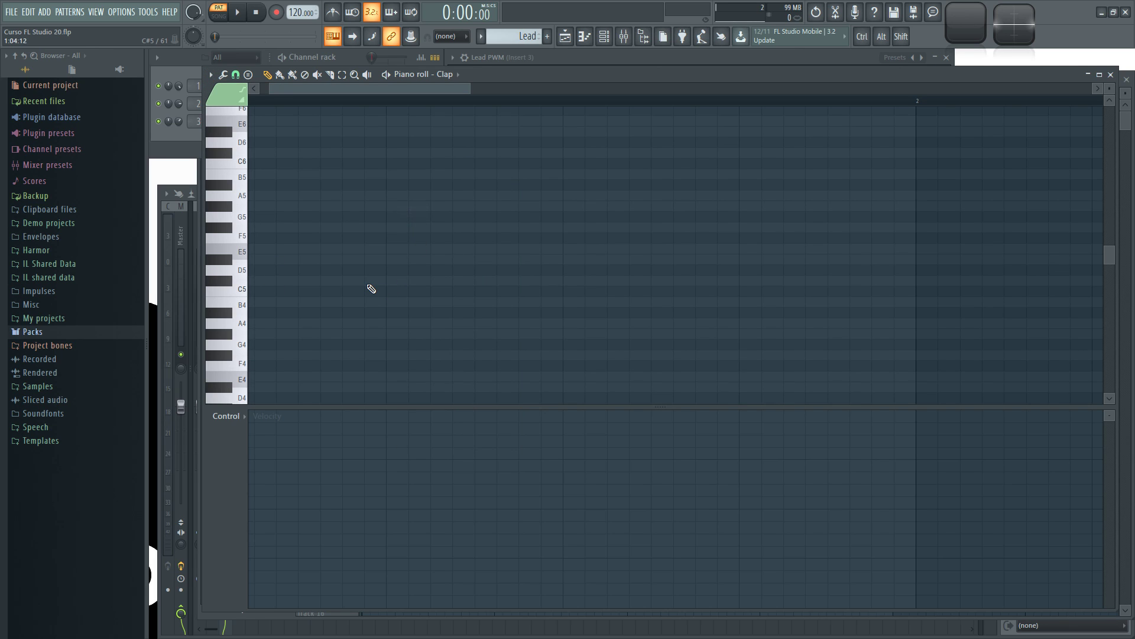
scroll(384, 88, "up", 2)
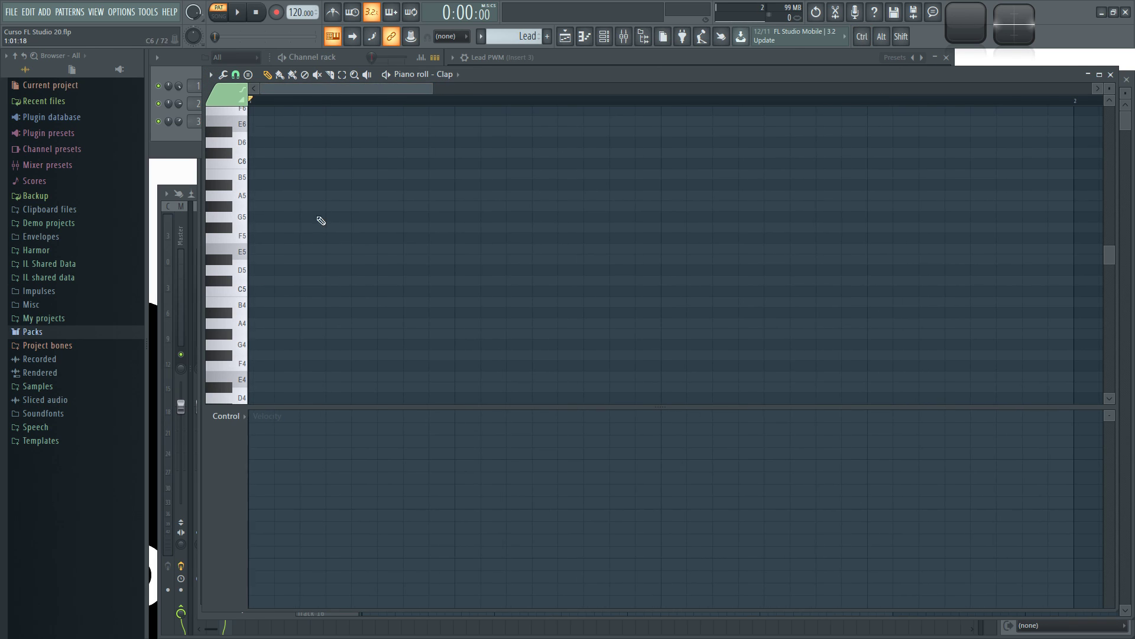
scroll(311, 260, "down", 1)
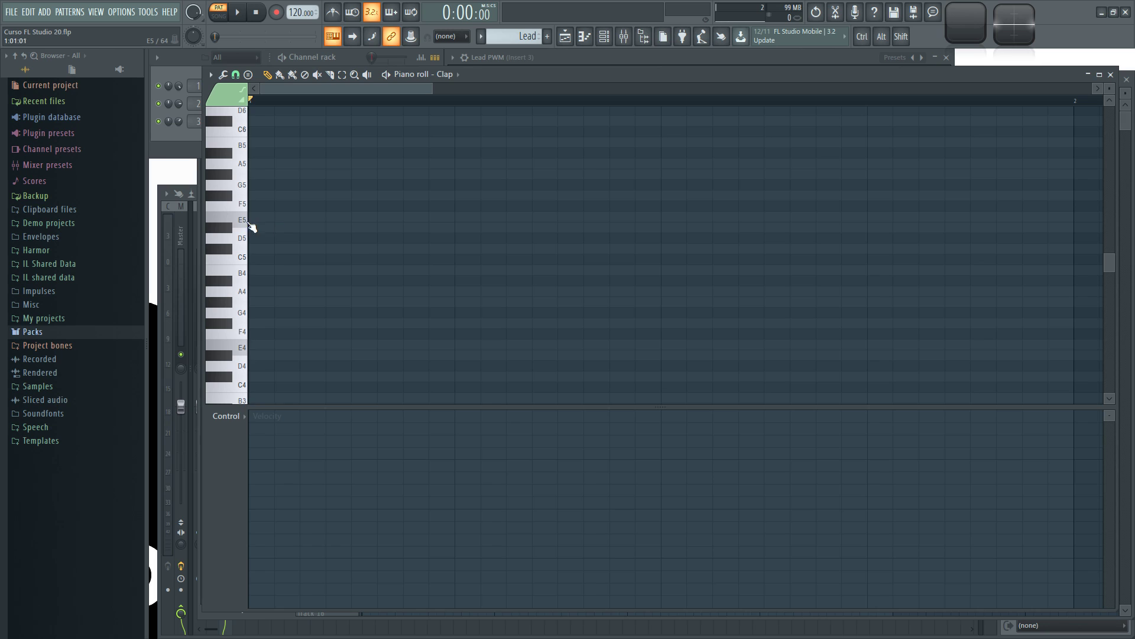
scroll(274, 236, "up", 4)
left_click_drag(249, 278, 223, 198)
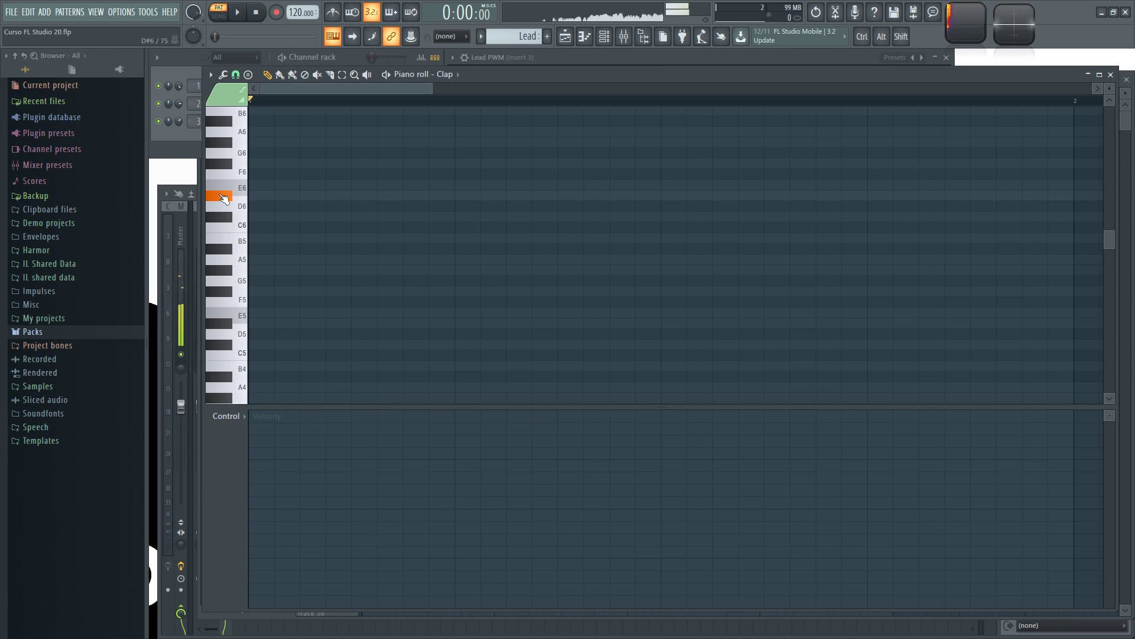
left_click(238, 193)
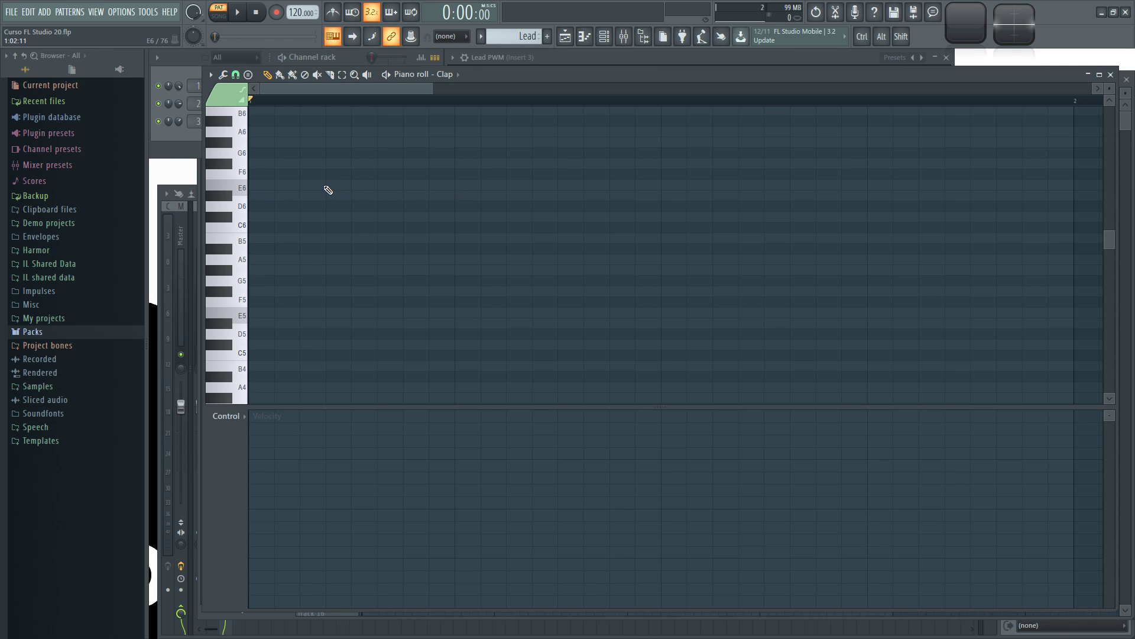
Draw a descending run of notes E6, C#6, B5, A5 and F#5 in the Clap channel's first bar
left_click(304, 185)
left_click(332, 217)
left_click(357, 238)
left_click(383, 259)
left_click(408, 291)
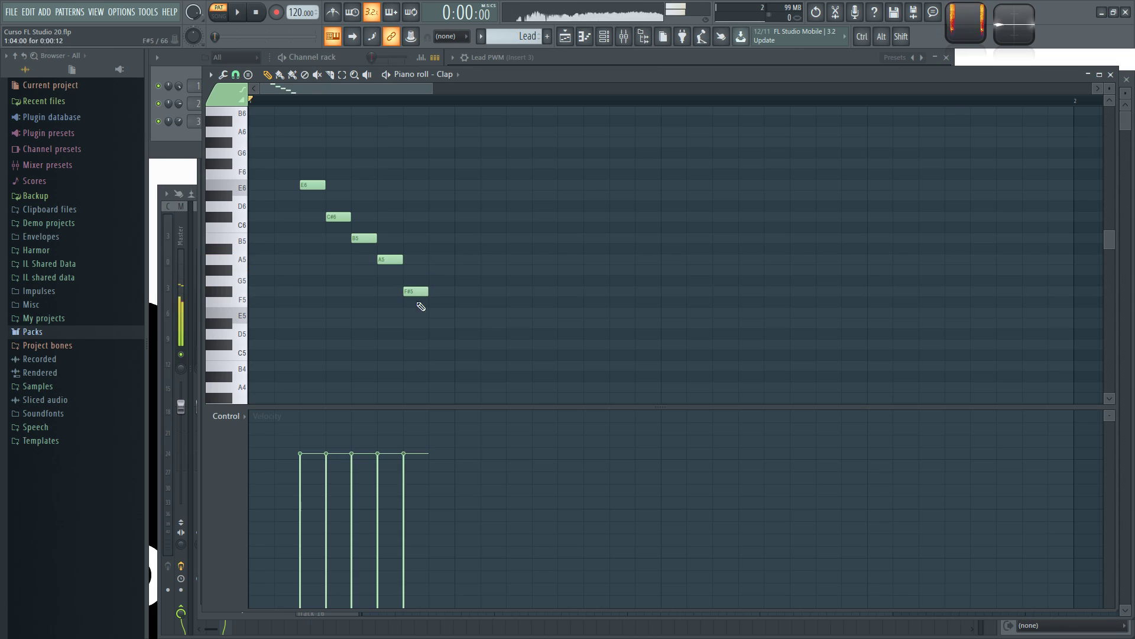
Delete the five descending notes from the Clap channel
right_click(415, 291)
right_click(390, 260)
right_click(313, 185)
right_click(363, 238)
right_click(338, 216)
Show the Lead PWM channel's piano roll
left_click(350, 55)
right_click(236, 121)
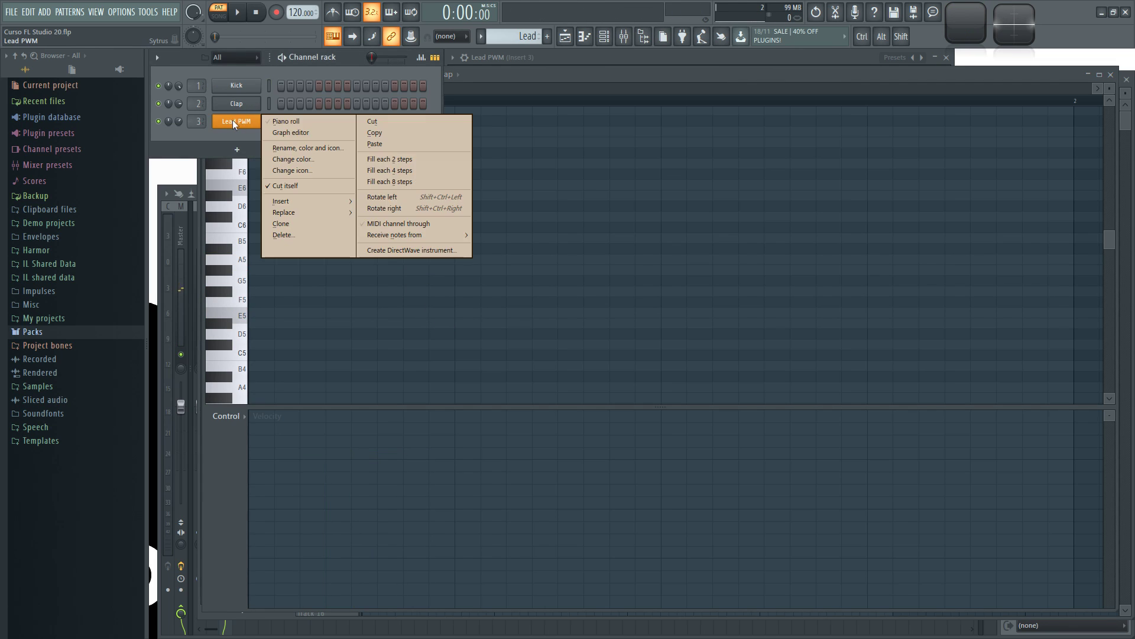
left_click(284, 122)
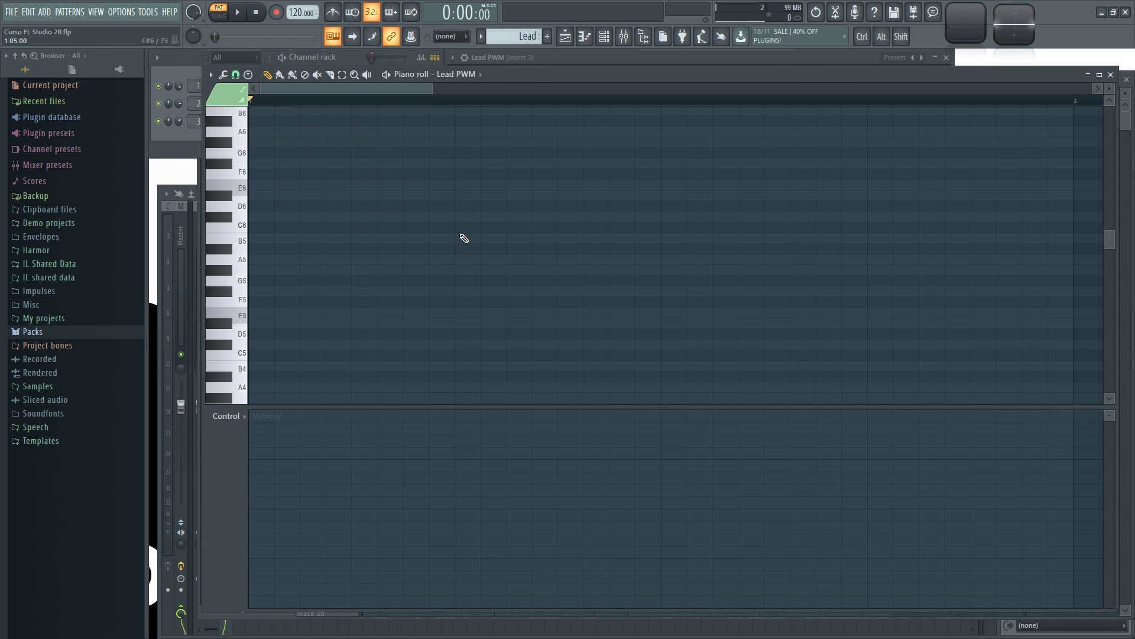
Try notes on C#6, D#6 and E6 at the start of bar 1 and remove them
left_click_drag(287, 217, 262, 216)
left_click(260, 195)
left_click(260, 185)
right_click(260, 185)
right_click(260, 195)
right_click(261, 217)
Audition the Lead PWM piano keys from E5 up to B5
scroll(248, 220, "up", 3)
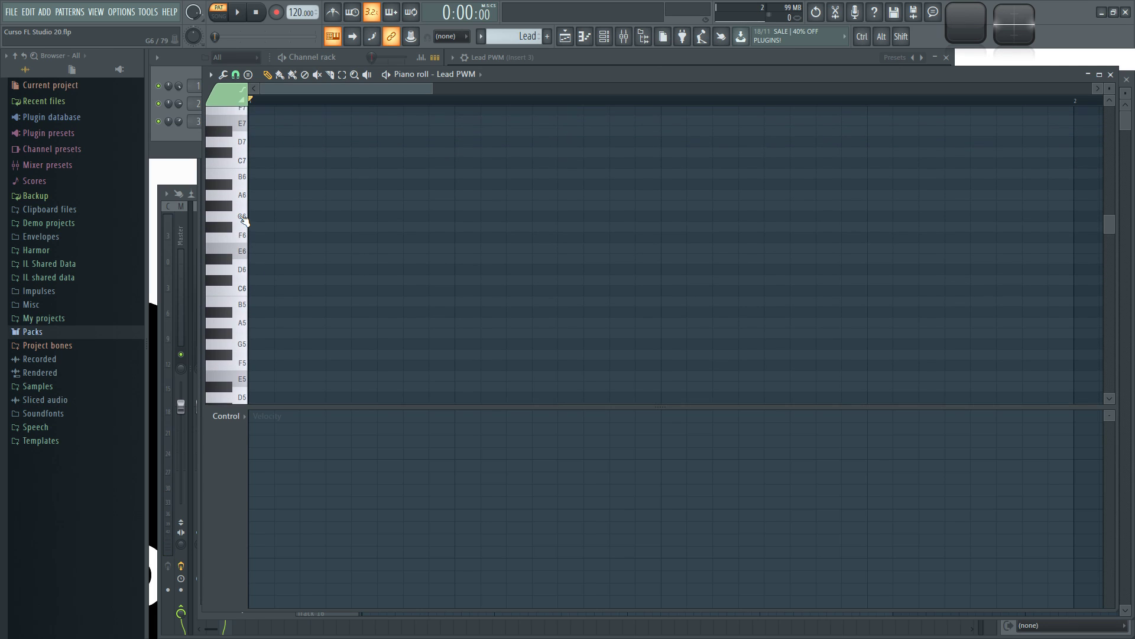
scroll(253, 258, "down", 3)
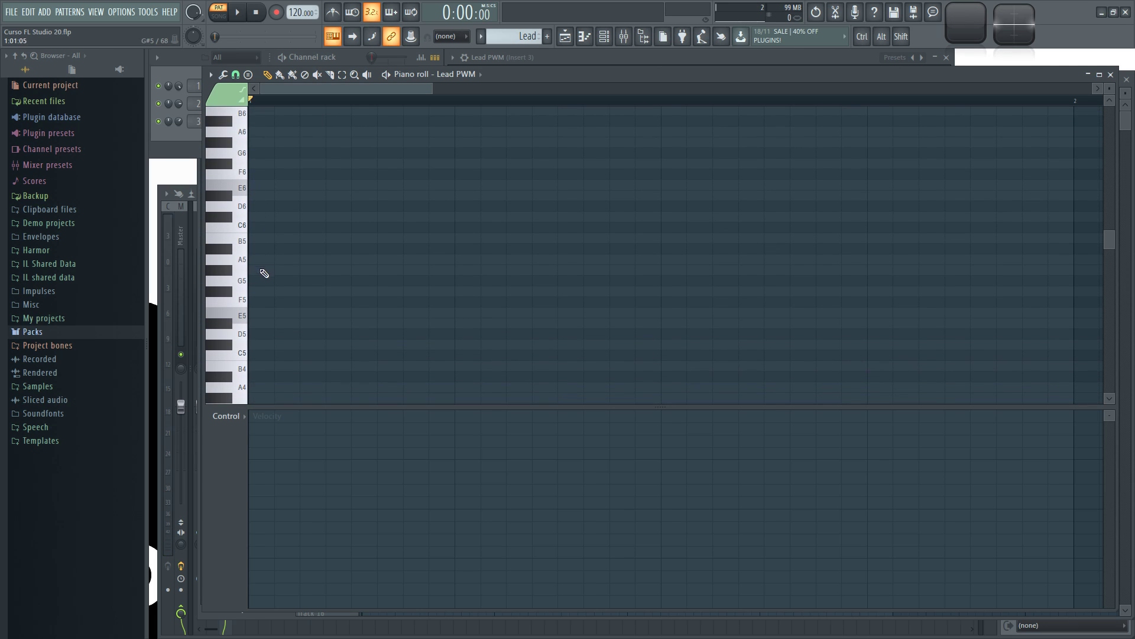
left_click(232, 320)
left_click(237, 320)
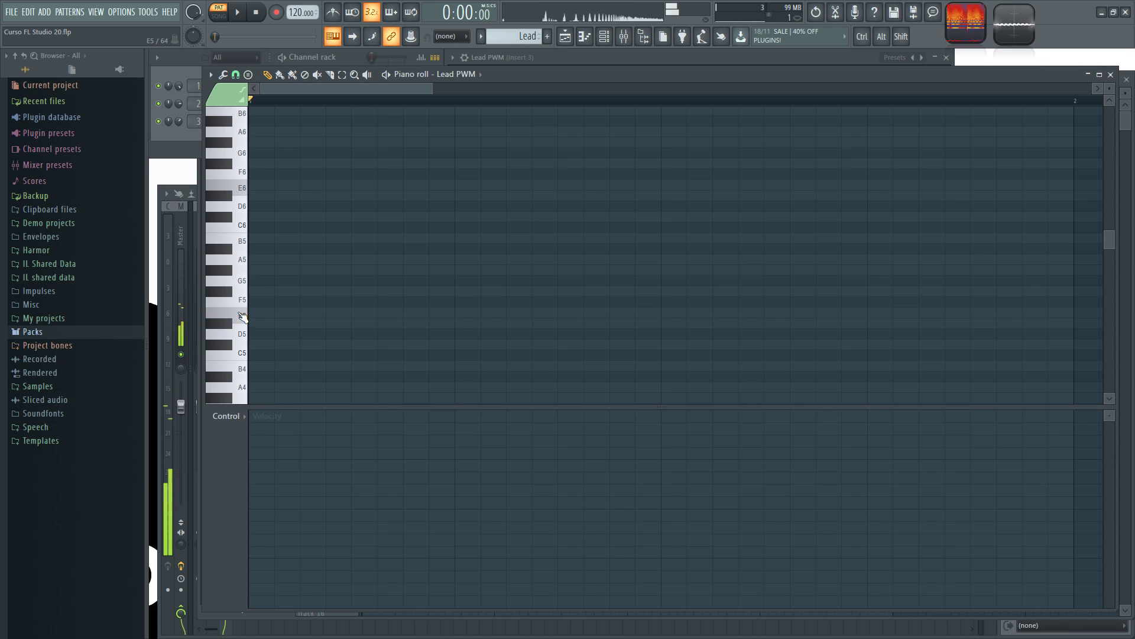
left_click(231, 293)
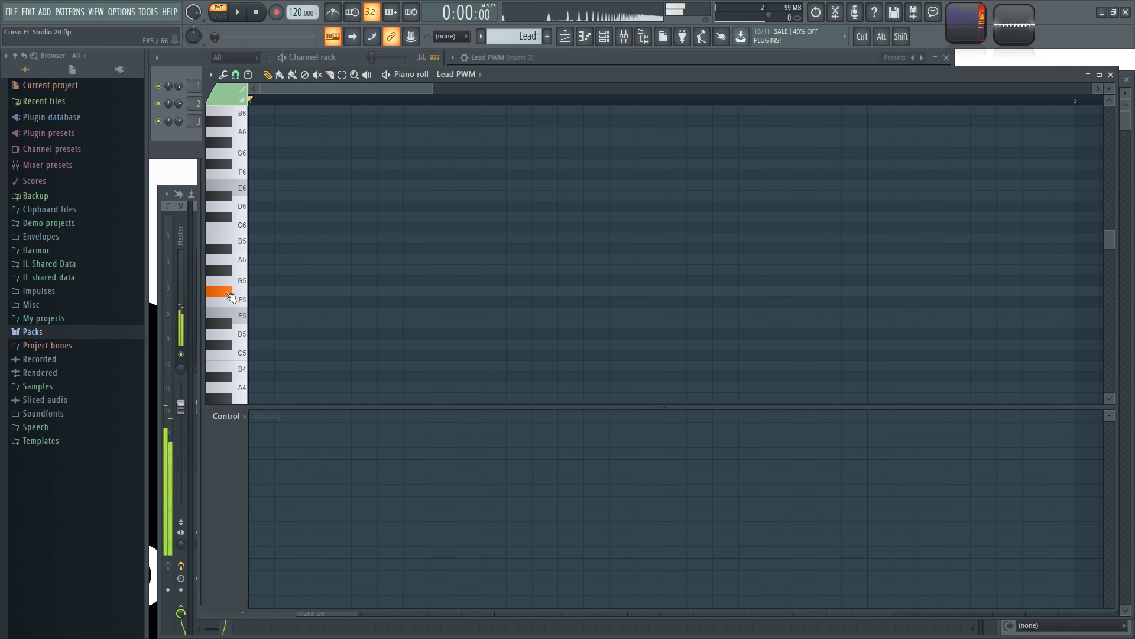
left_click(233, 240)
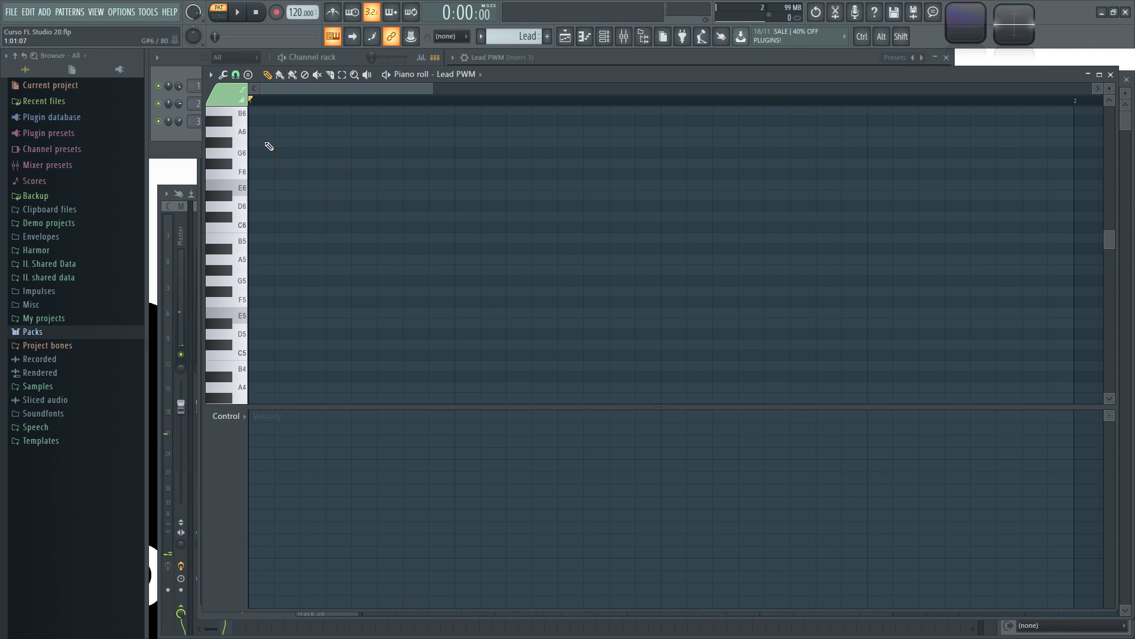
Set the scale highlighting to Other Blues with root note E
left_click(210, 75)
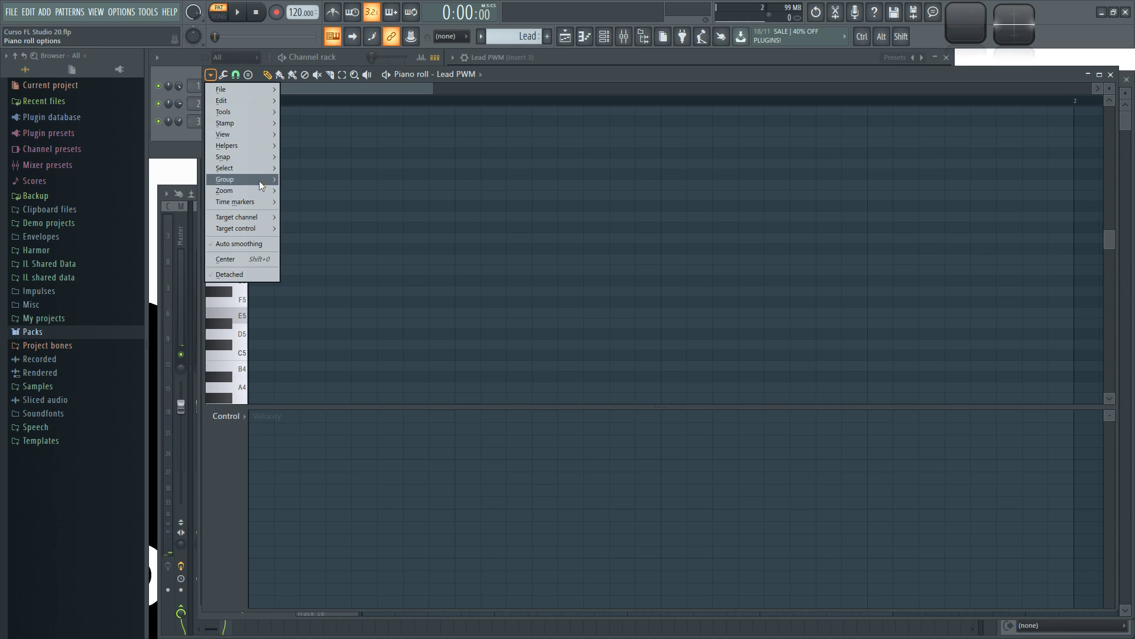
mouse_move(262, 145)
mouse_move(330, 156)
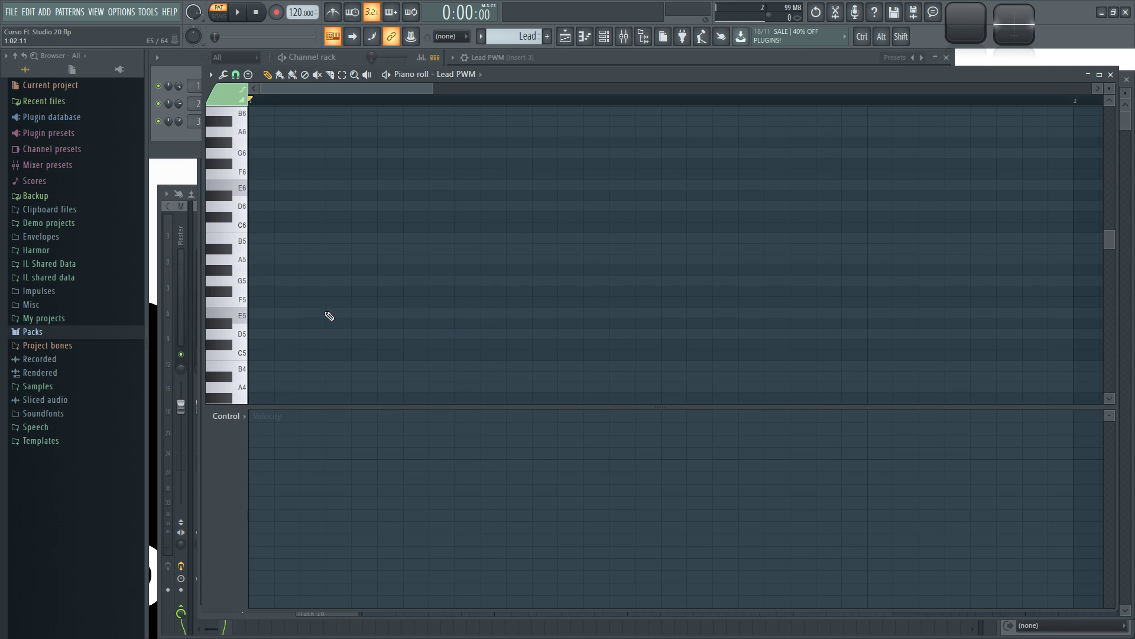
Audition the highlighted blues scale keys downwards from A6 to G5
left_click_drag(246, 286, 242, 125)
left_click(242, 127)
left_click(243, 188)
left_click(242, 205)
left_click(243, 237)
left_click(244, 260)
left_click(243, 277)
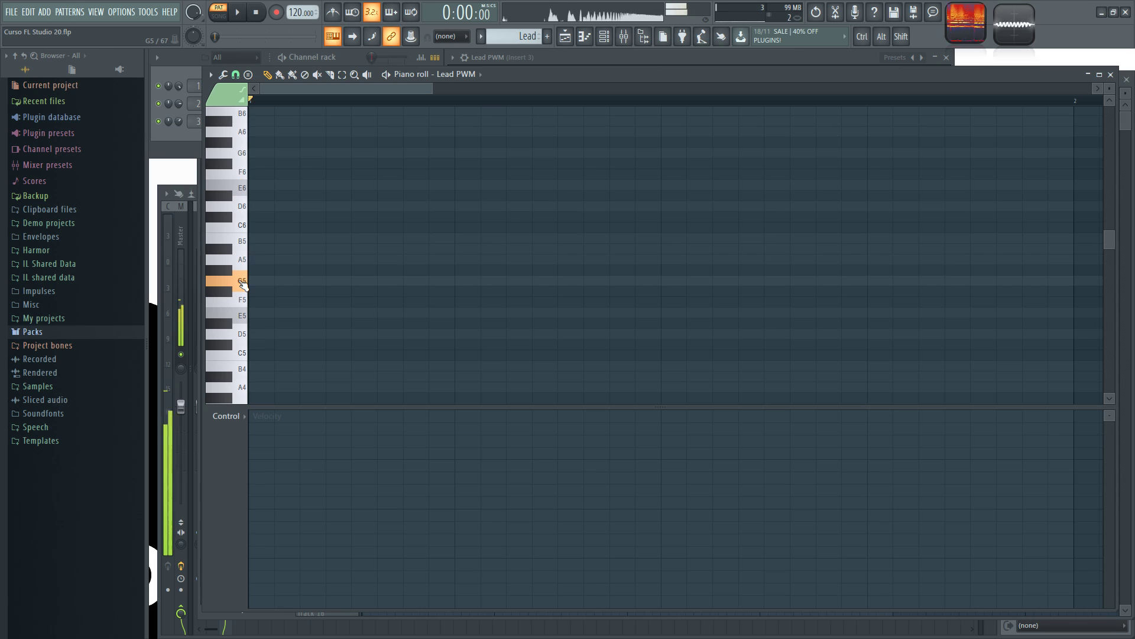
Set the scale highlighting back to Black Notes
left_click(211, 74)
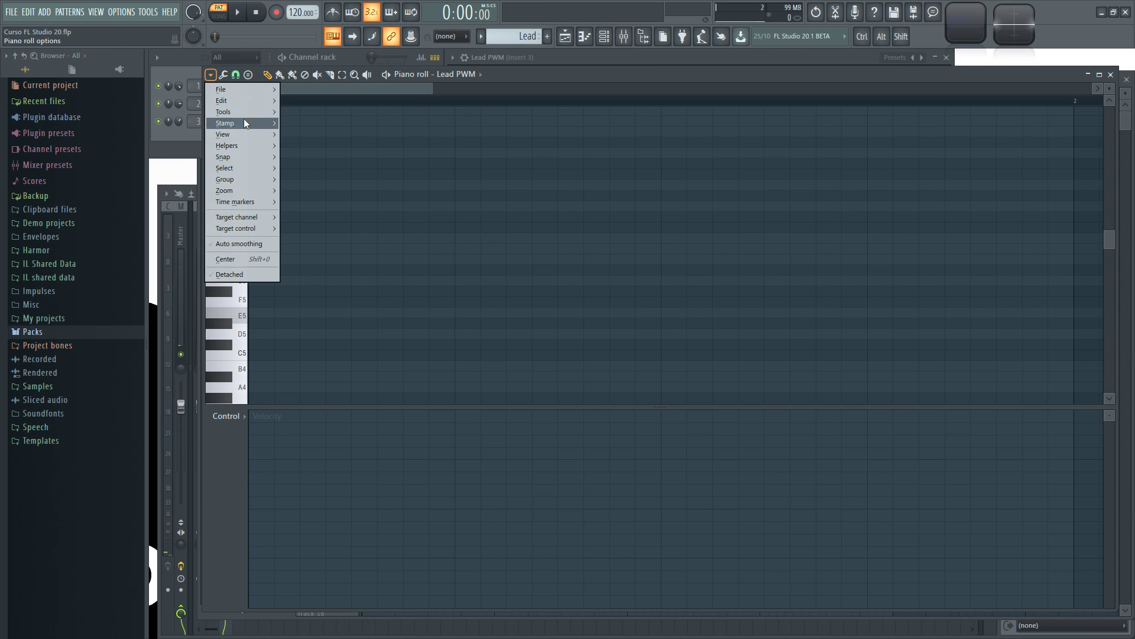
mouse_move(249, 145)
mouse_move(347, 159)
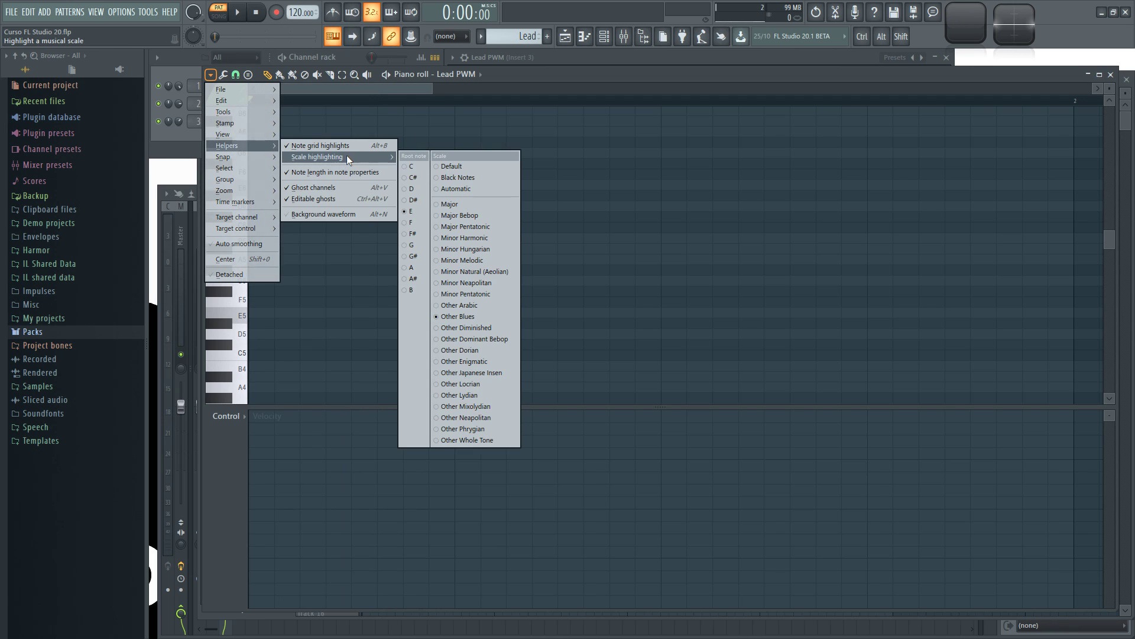
left_click(455, 177)
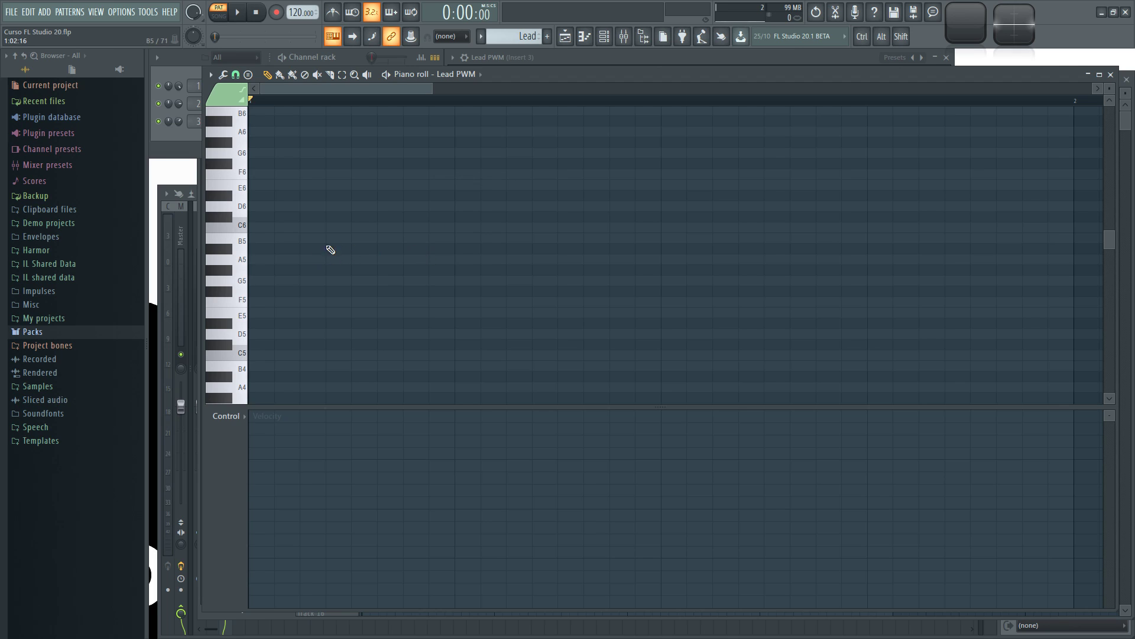
left_click(211, 75)
left_click(211, 75)
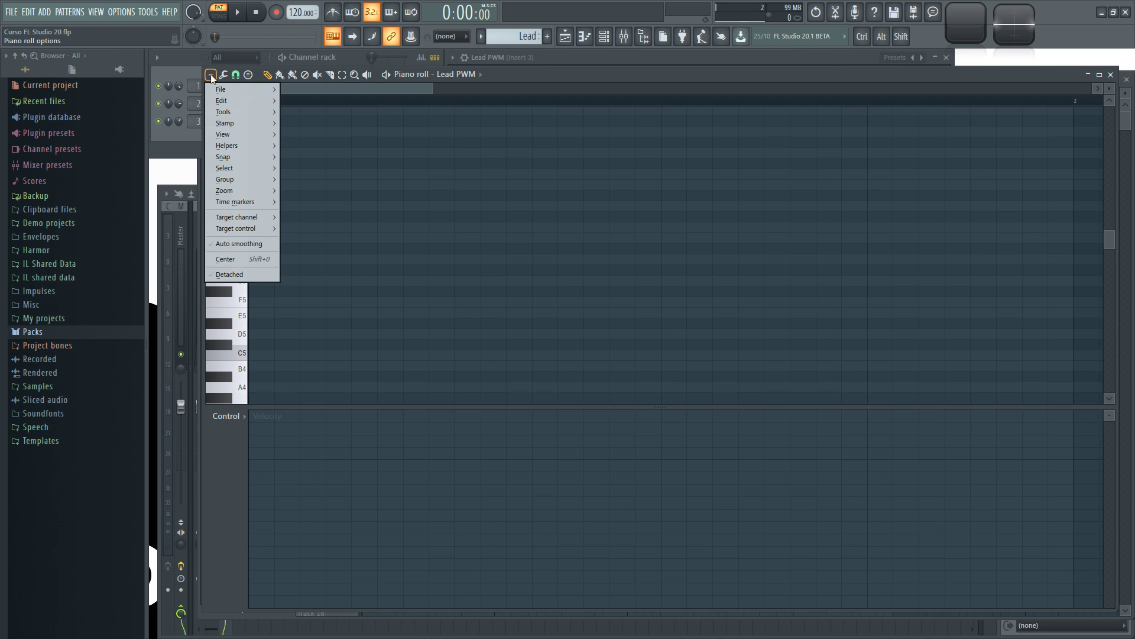
mouse_move(224, 125)
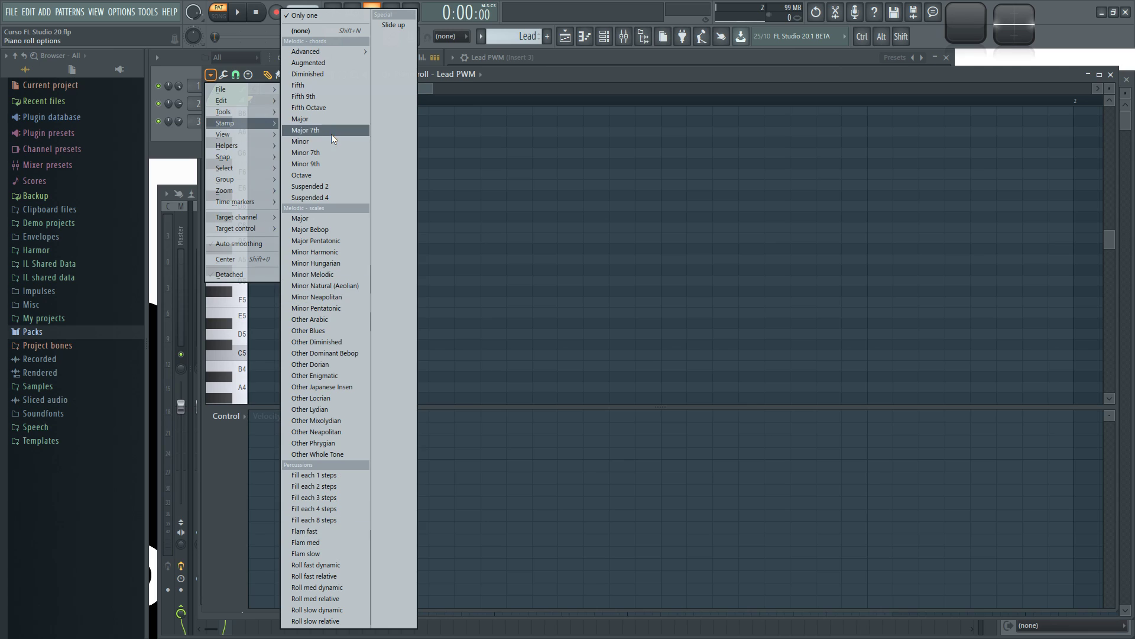
left_click(499, 190)
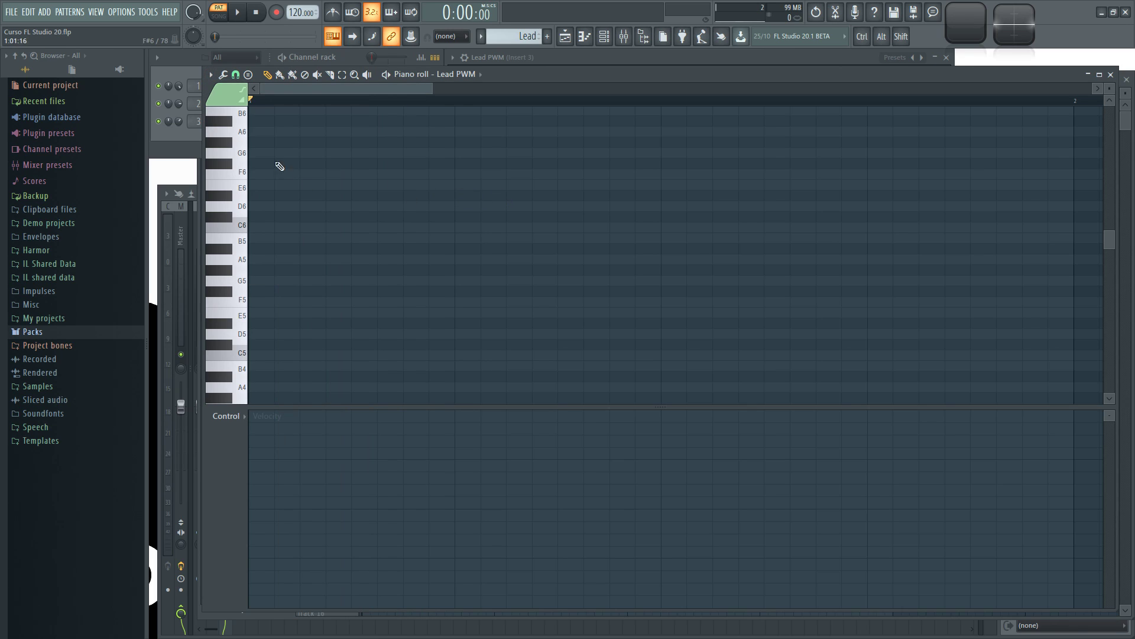
Stamp a Major melodic scale with its root on C6 at the start of bar 1
left_click(249, 75)
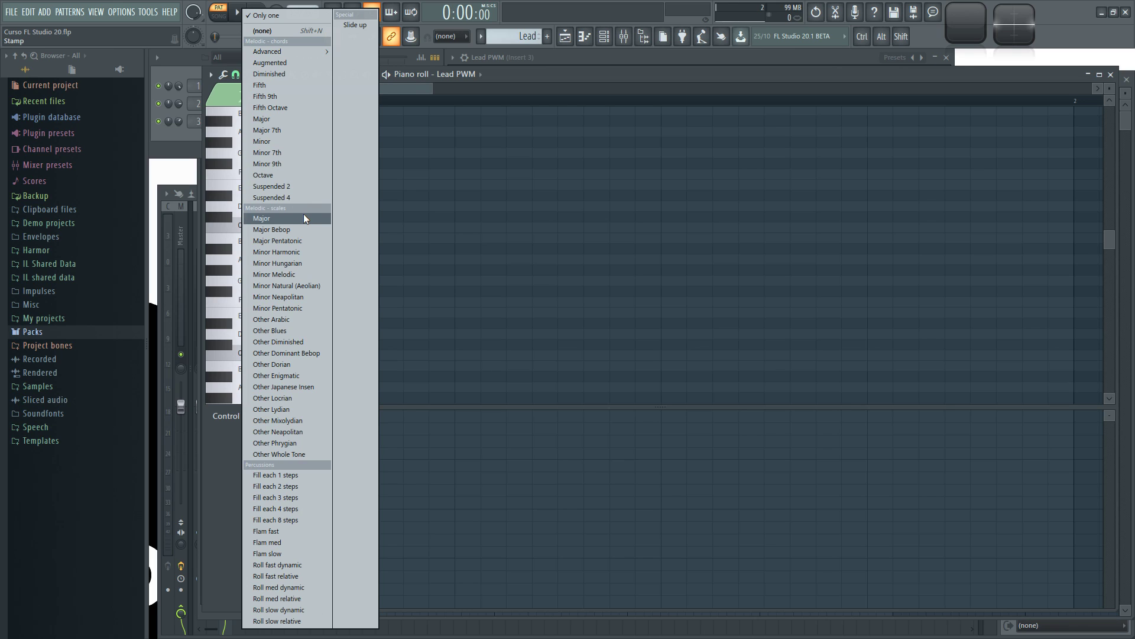
left_click(266, 219)
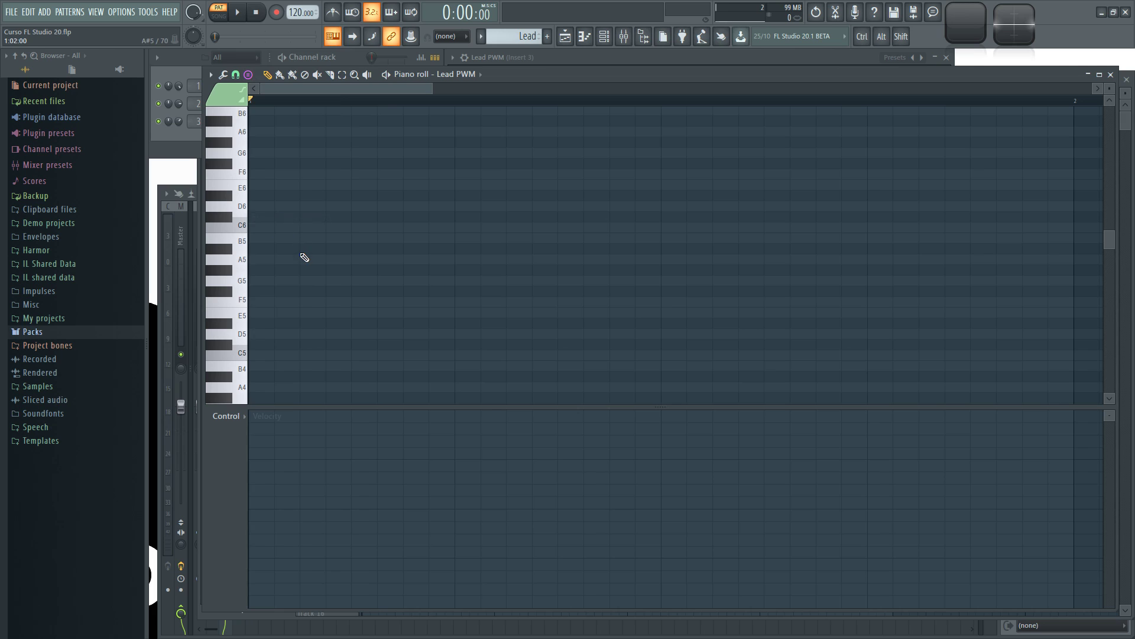
left_click(263, 233)
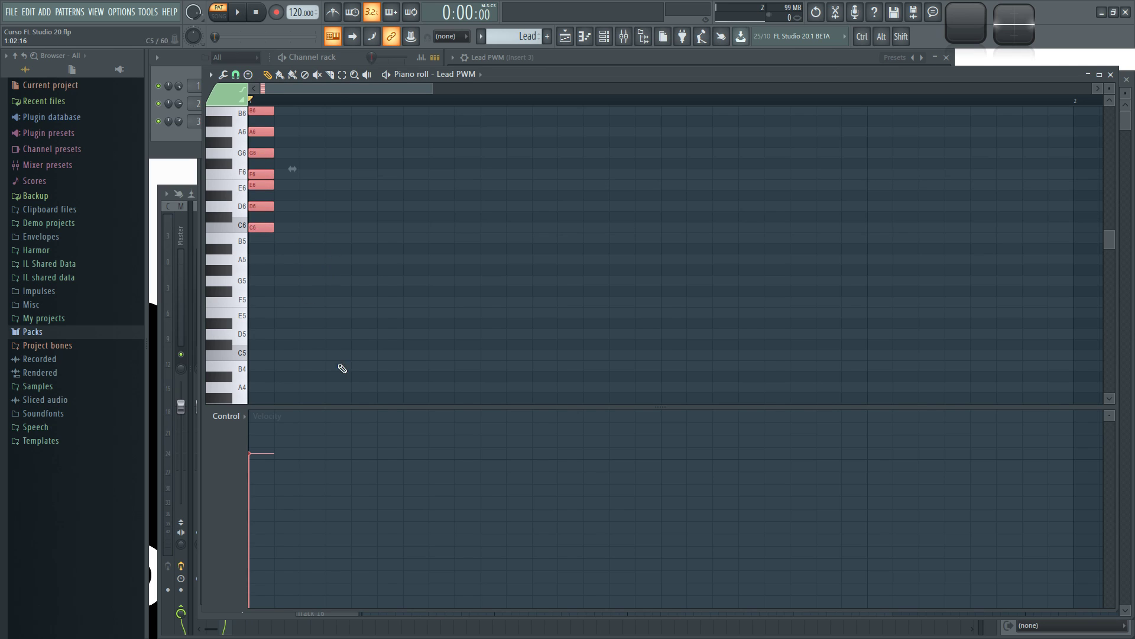
scroll(261, 231, "up", 3)
left_click(259, 292)
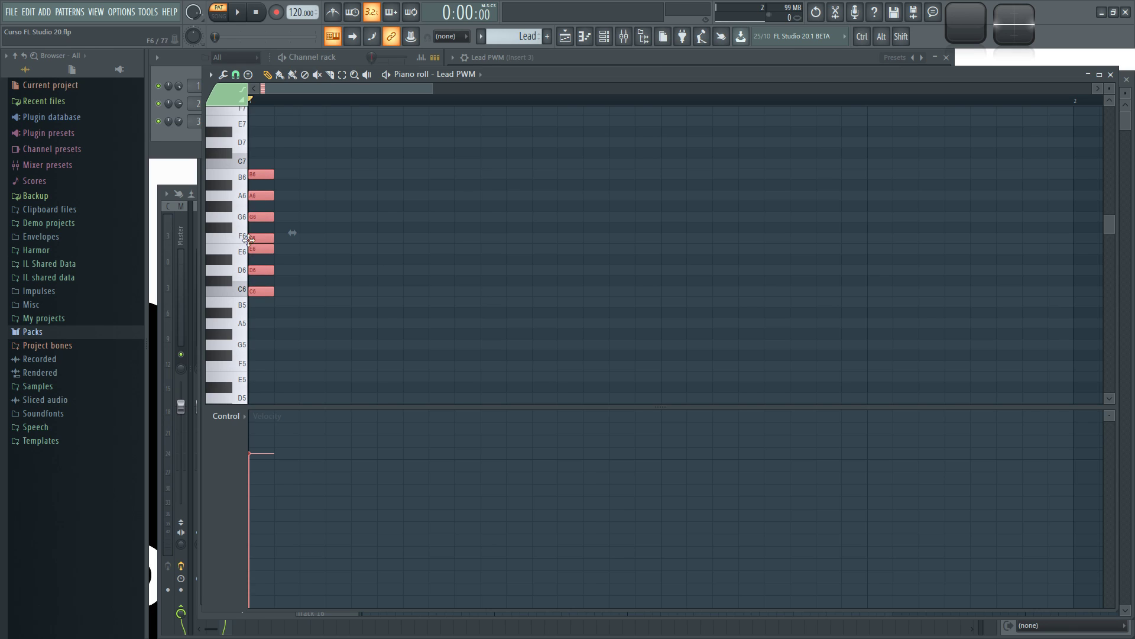
Lengthen all the stamped scale notes to four steps (0:04:00) and deselect them
mouse_move(257, 291)
left_mouse_down()
mouse_move(361, 289)
mouse_move(260, 289)
left_mouse_up()
left_click_drag(274, 239, 454, 237)
left_click(496, 246)
Select all the scale notes, move them down so the root sits on G5, and deselect them
key("ctrl+a")
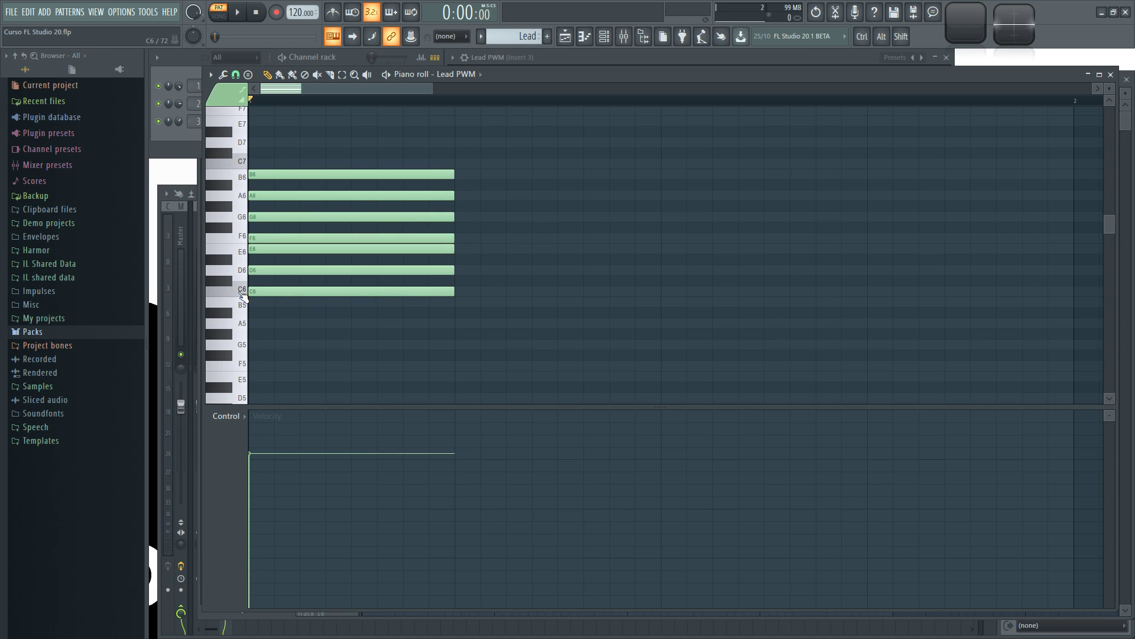
key("ctrl+d")
key("ctrl+a")
left_click_drag(290, 292, 237, 346)
left_click(272, 360)
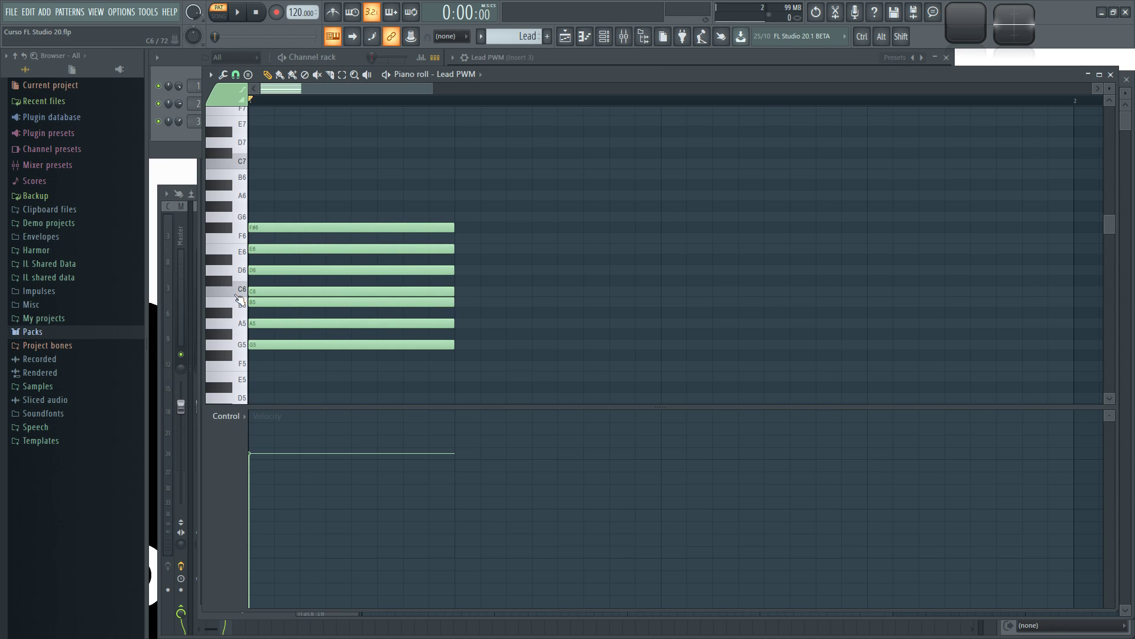
Audition the keys matching the moved scale notes, from D6 up to F#6 and back down to G5
left_click(236, 273)
left_click(238, 252)
left_click(229, 228)
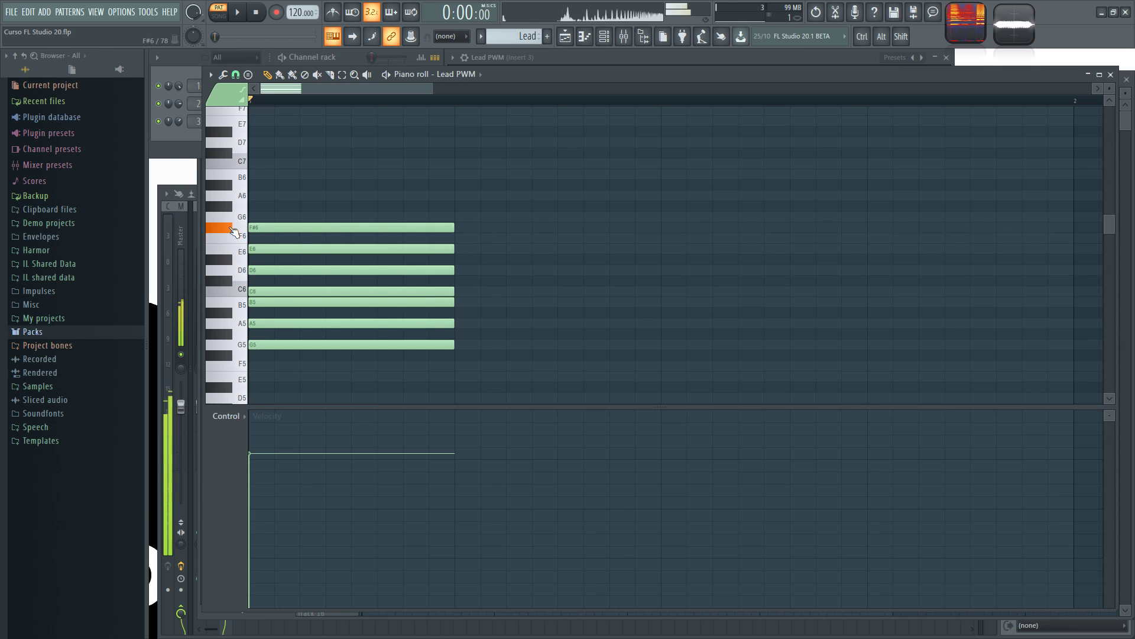
left_click(240, 273)
left_click(242, 290)
left_click(243, 304)
left_click(242, 324)
left_click(242, 343)
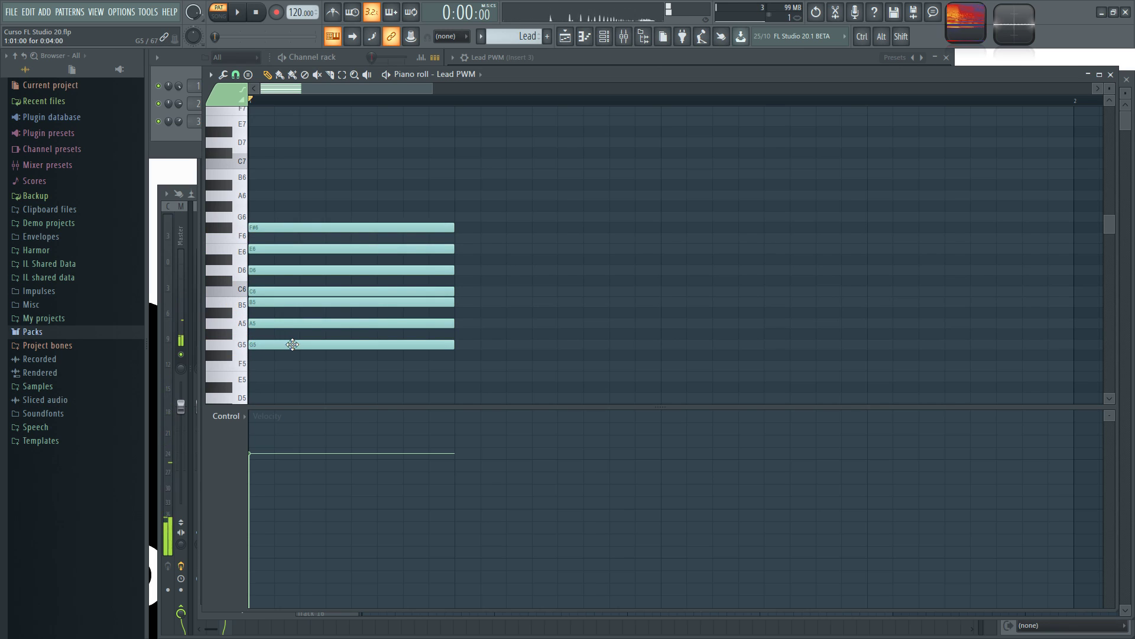
Select all the scale notes, move them back up so the root sits on C6, and deselect them
key("ctrl+a")
left_click_drag(304, 347, 246, 293)
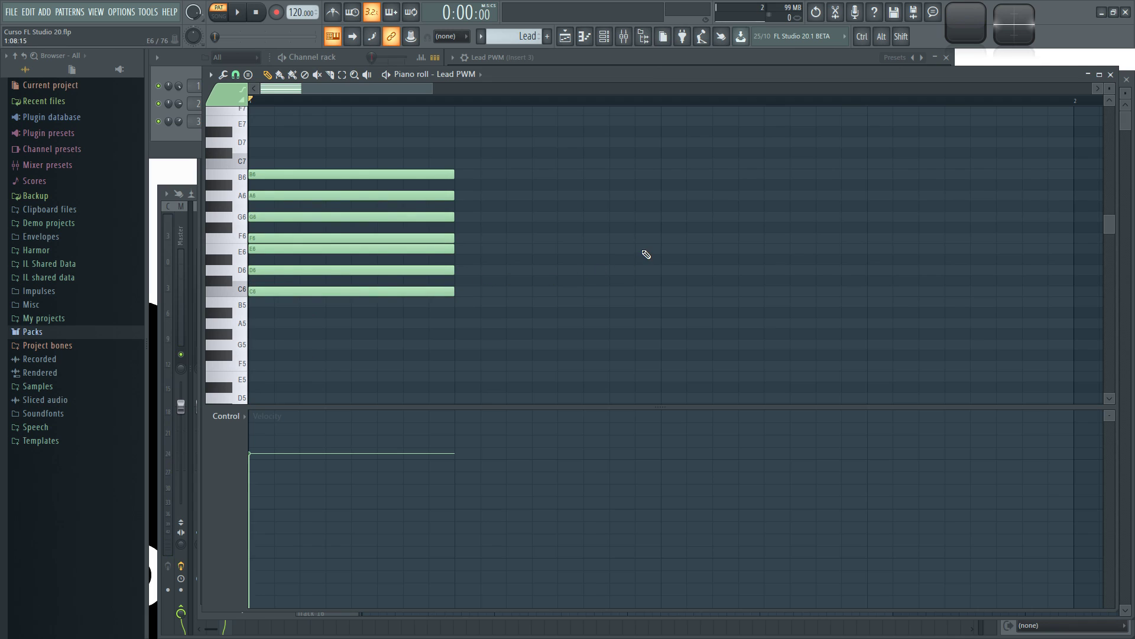
scroll(646, 255, "down", 2)
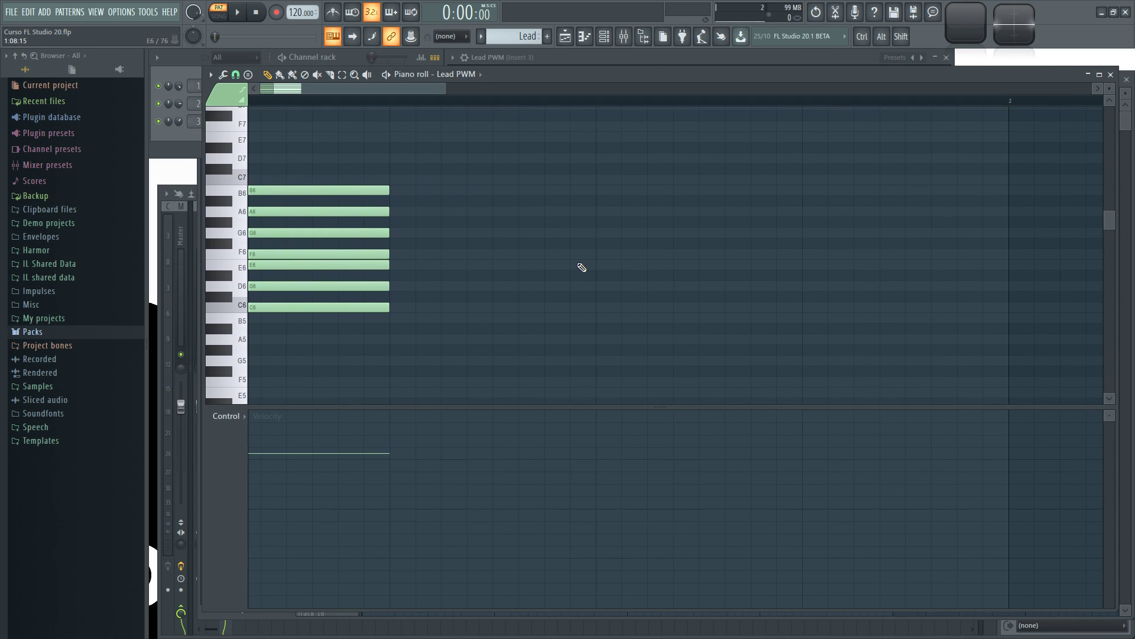
Draw four-step notes on C6, E6 and G6 at 1:07:00, following the scale, and play them from that position
left_click(494, 307)
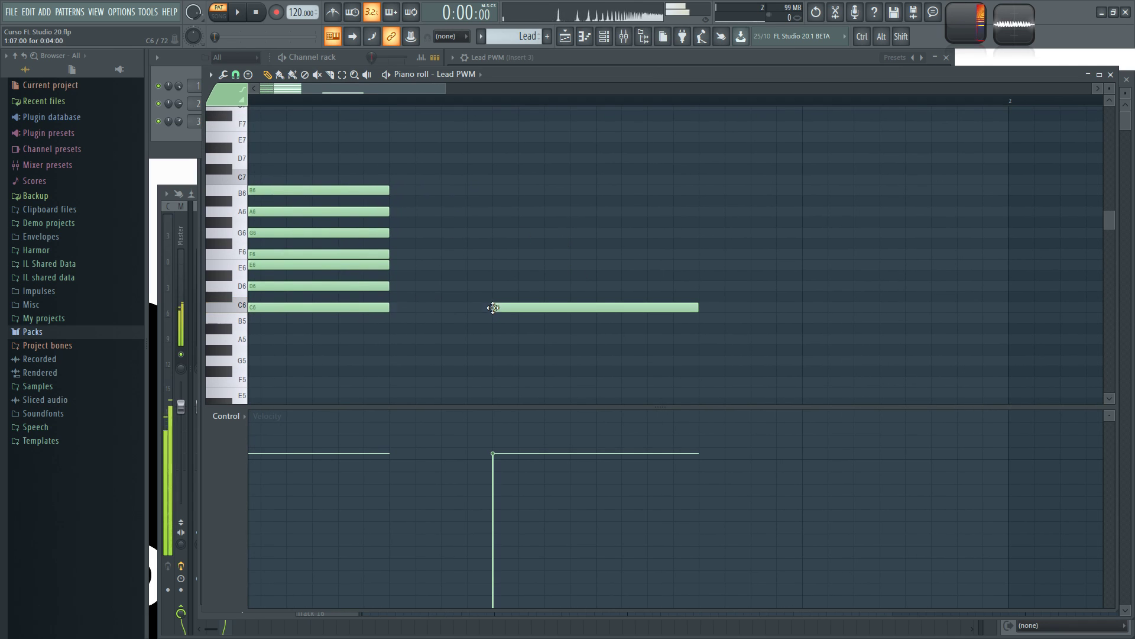
left_click(496, 264)
left_click(493, 232)
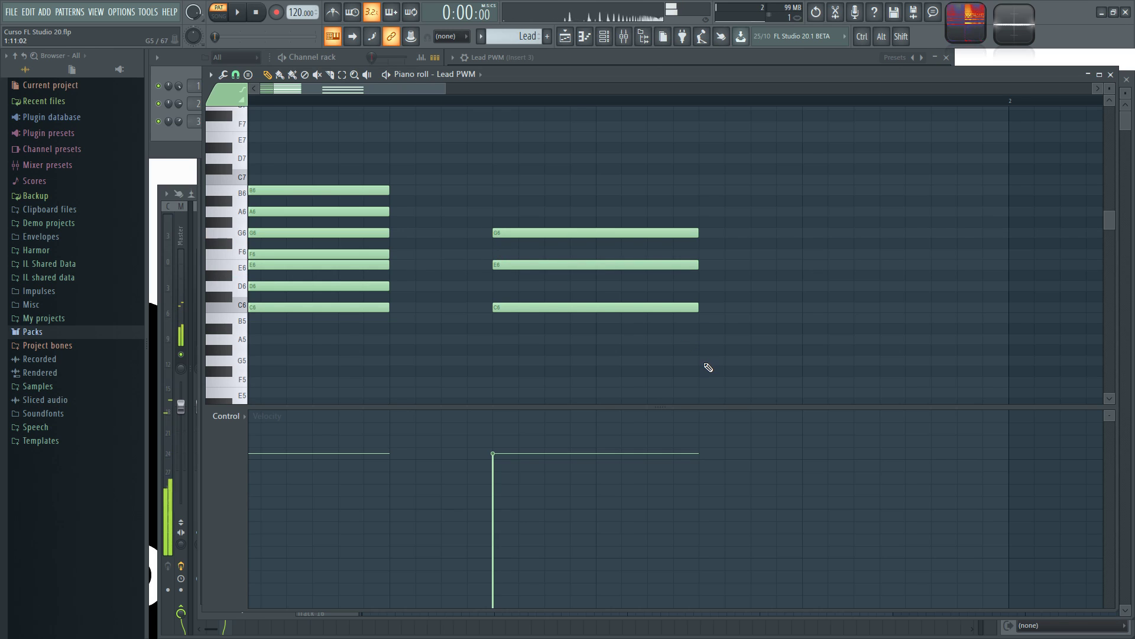
left_click(492, 96)
key("space")
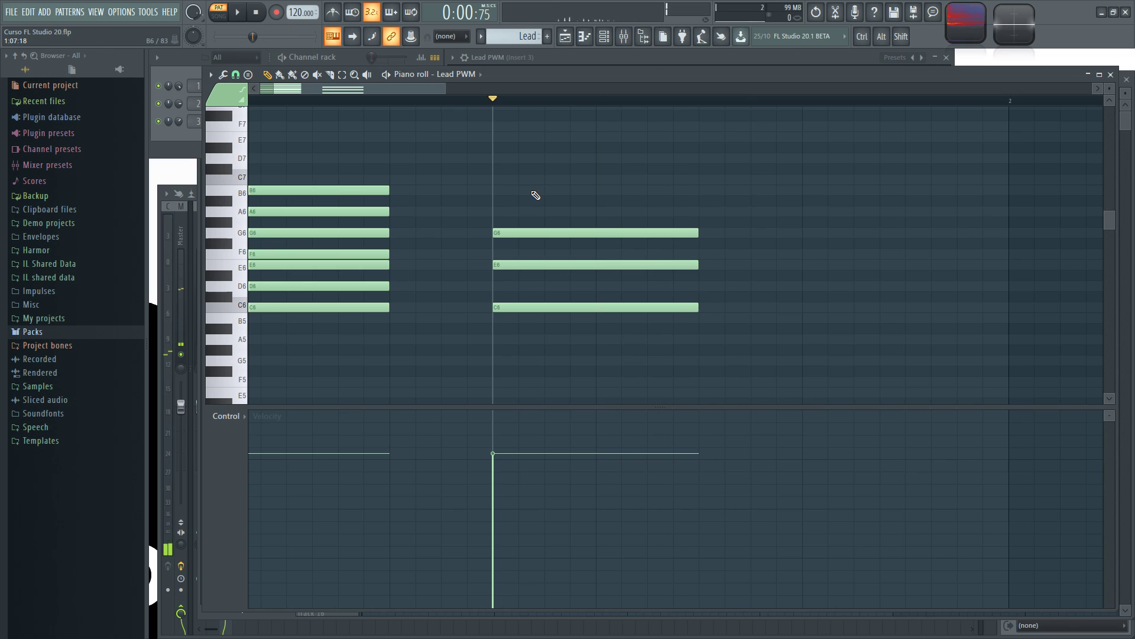
Delete the hand-drawn three-note chord and all the stamped scale notes from the piano roll
left_click_drag(536, 196, 549, 370)
left_click_drag(584, 302, 649, 309)
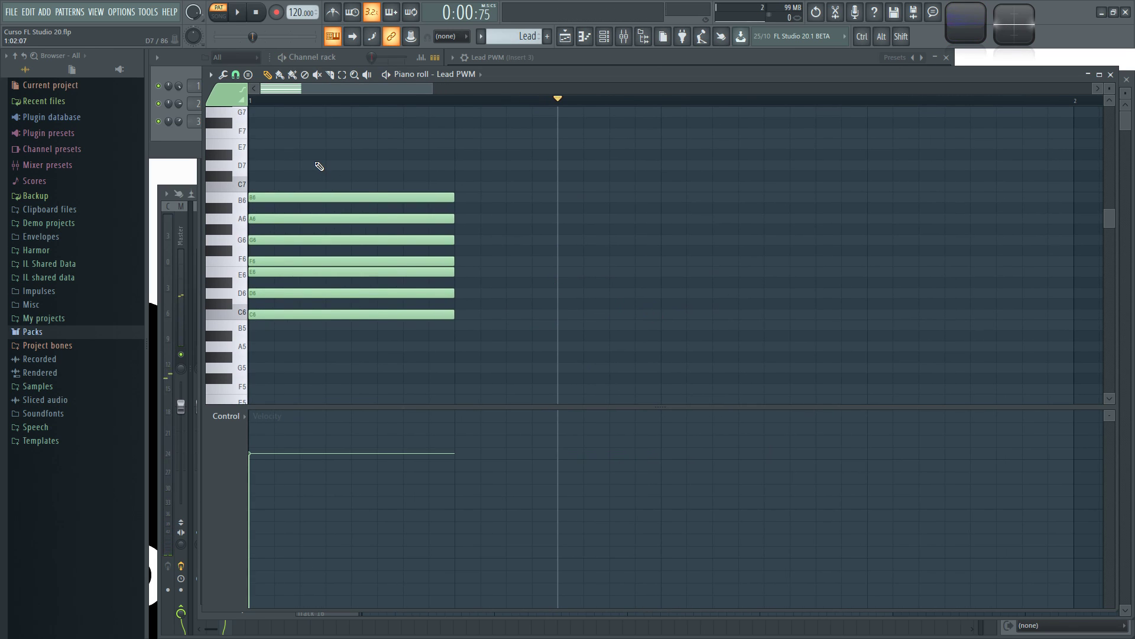
right_click(294, 197)
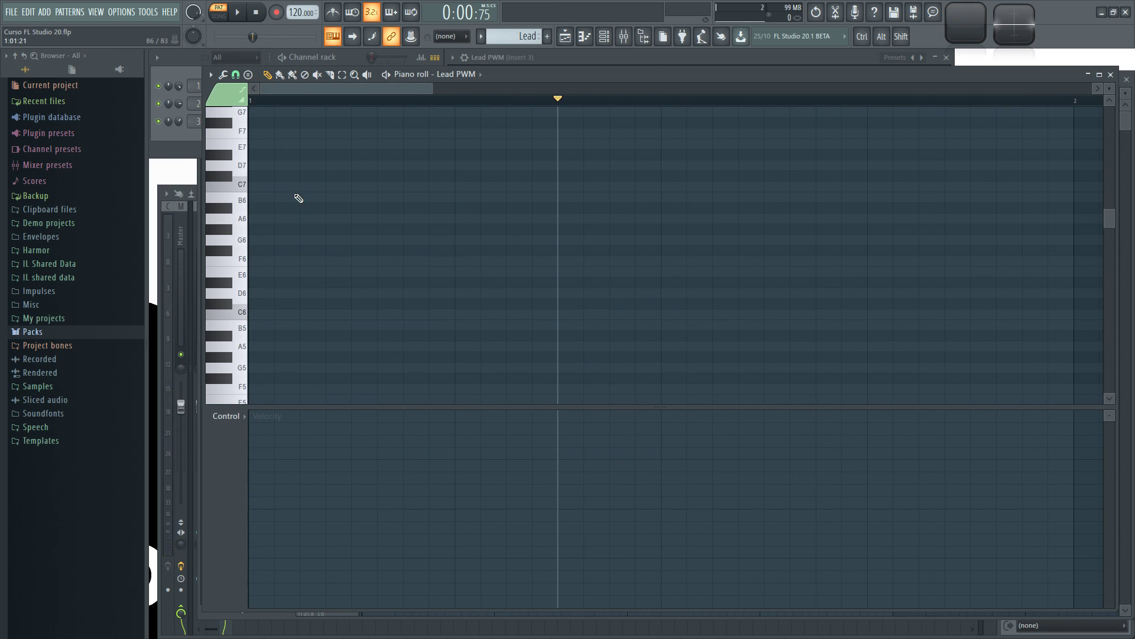
Stamp a Major chord with its root on A6 at the start of bar 1 and play it
left_click(248, 76)
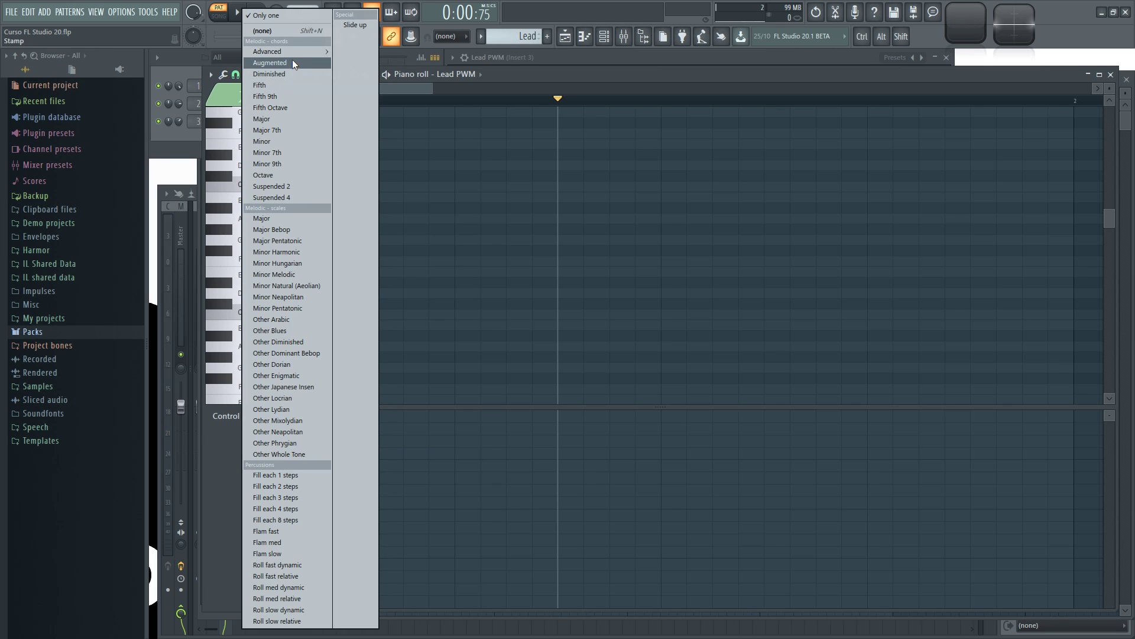
left_click(272, 120)
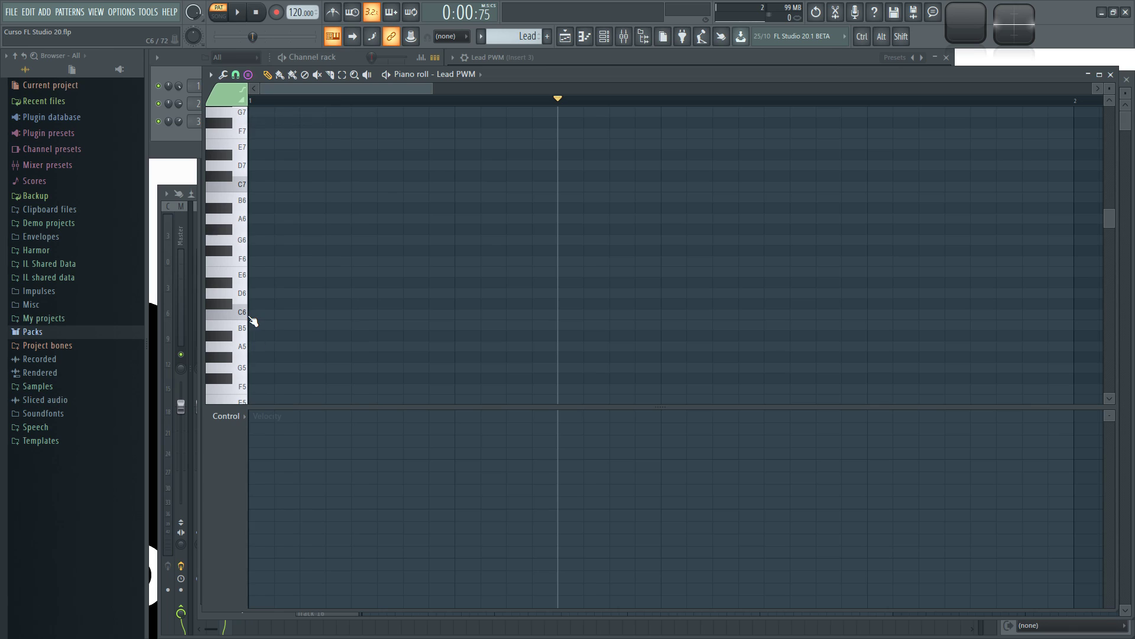
left_click(249, 74)
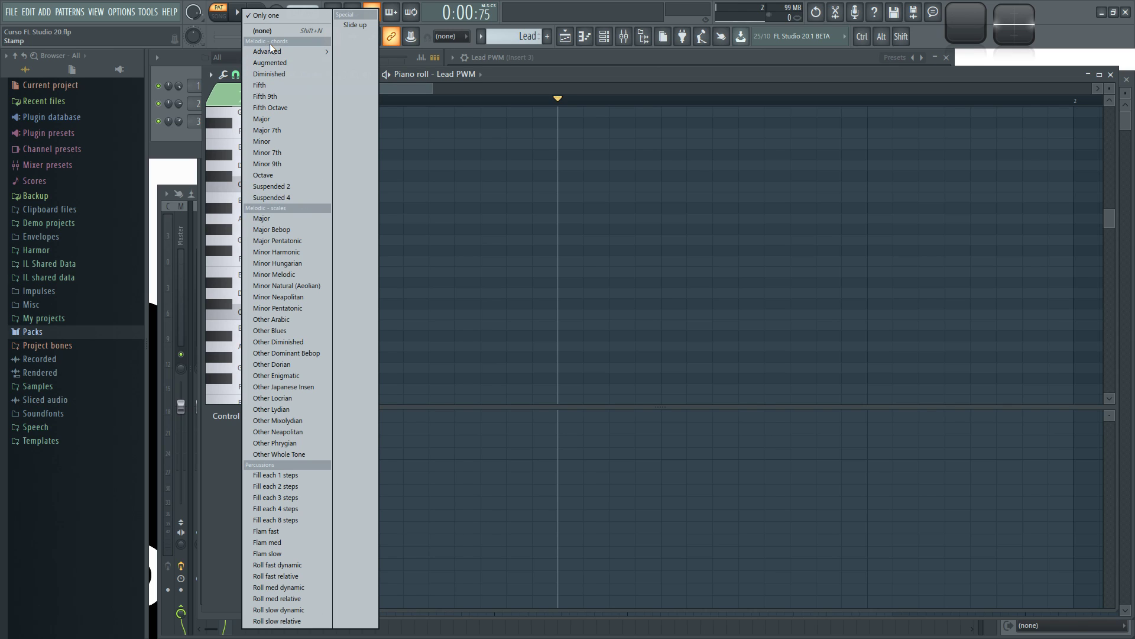
left_click(257, 117)
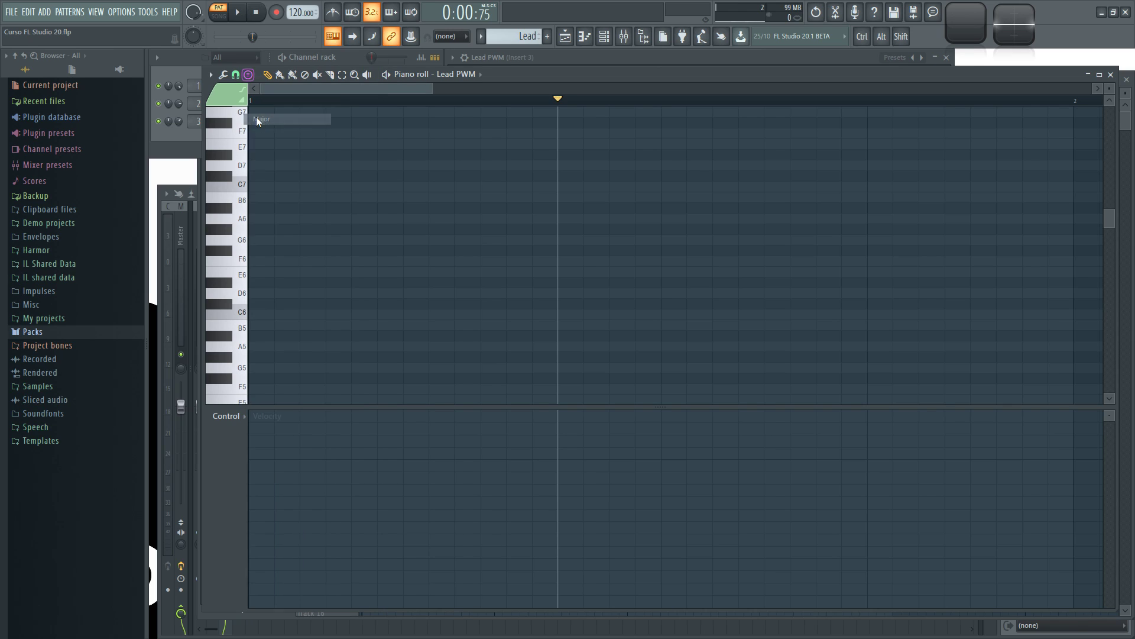
left_click(251, 219)
scroll(355, 271, "up", 1)
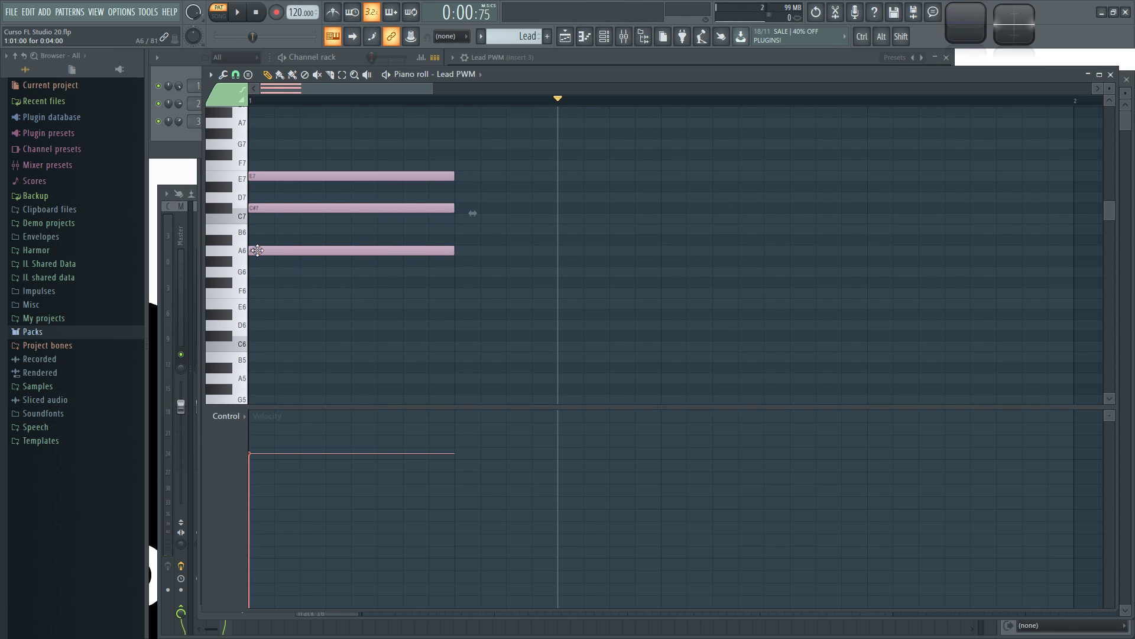
key("space")
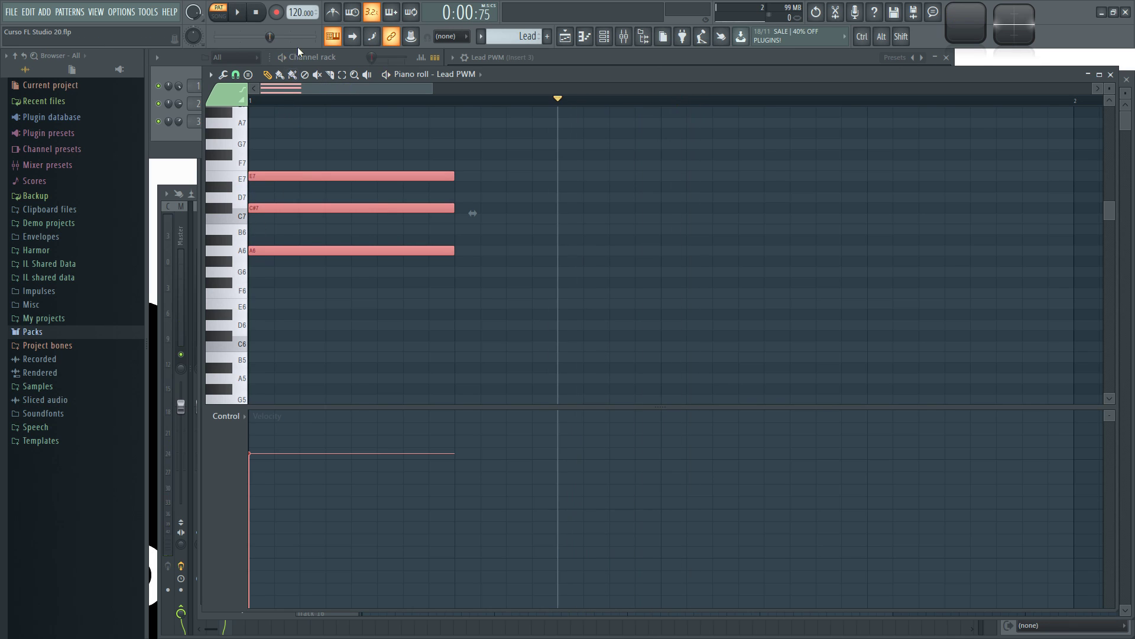
key("space")
Move the Major chord down so its root sits on F5 and play it
left_click_drag(283, 253, 253, 264)
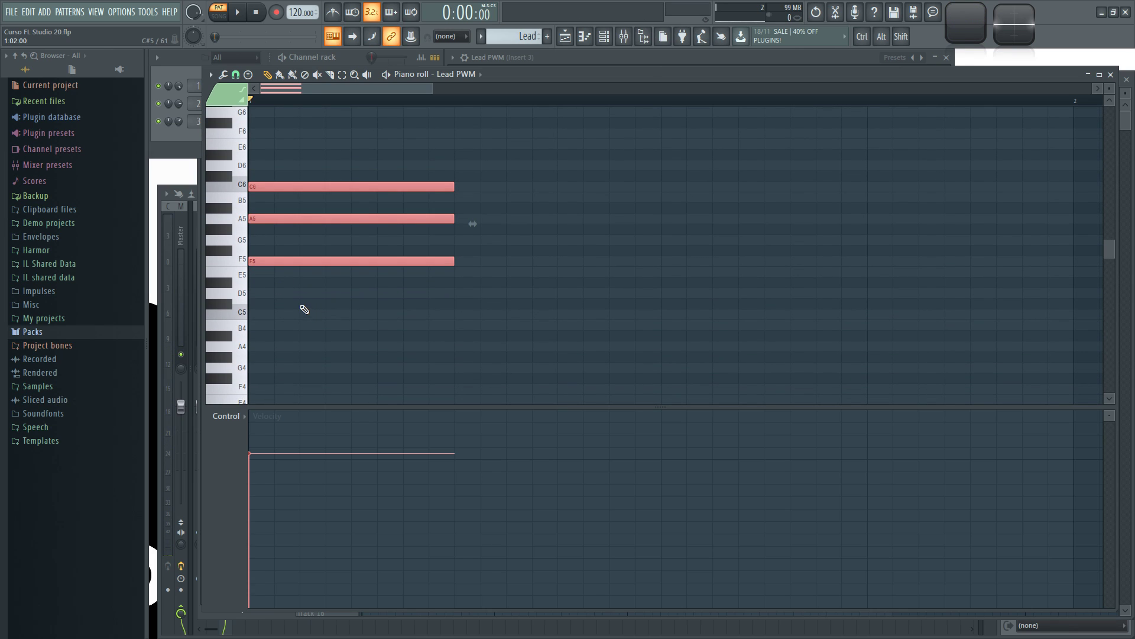
key("space")
key("space")
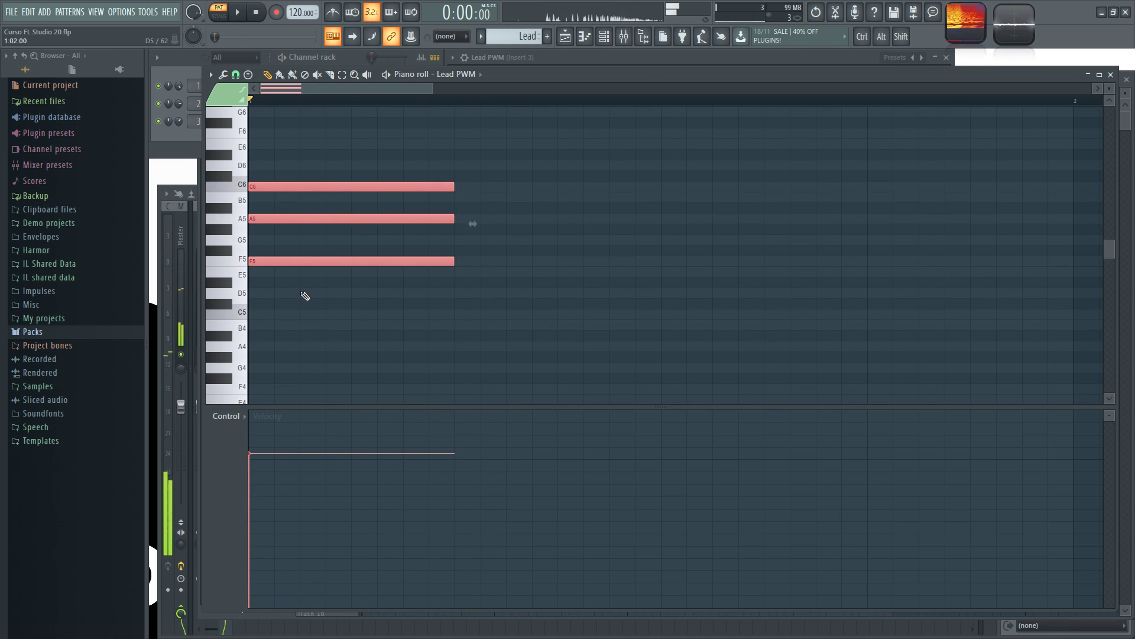
Stamp a Minor chord with its root on C5 directly after the Major chord and play the pattern
left_click(249, 75)
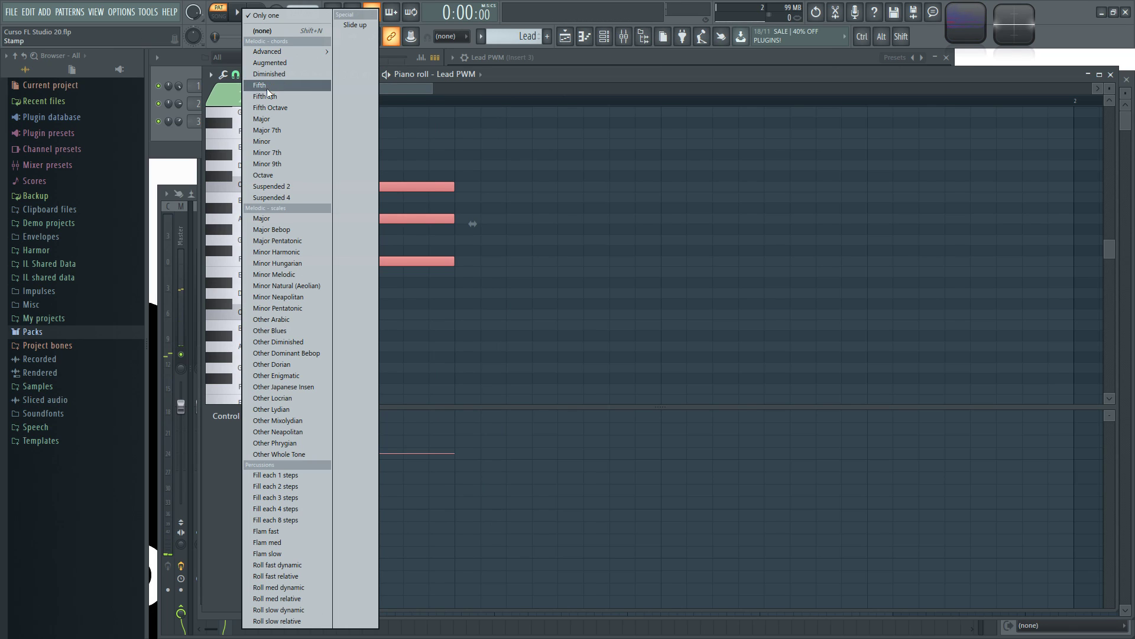
left_click(268, 143)
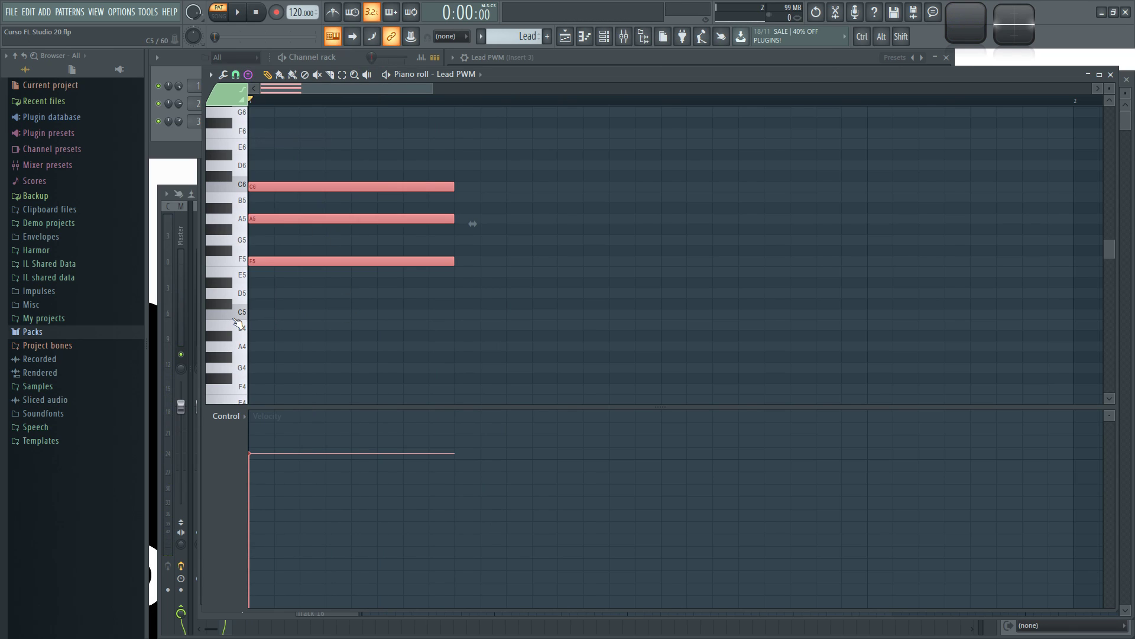
left_click(455, 316)
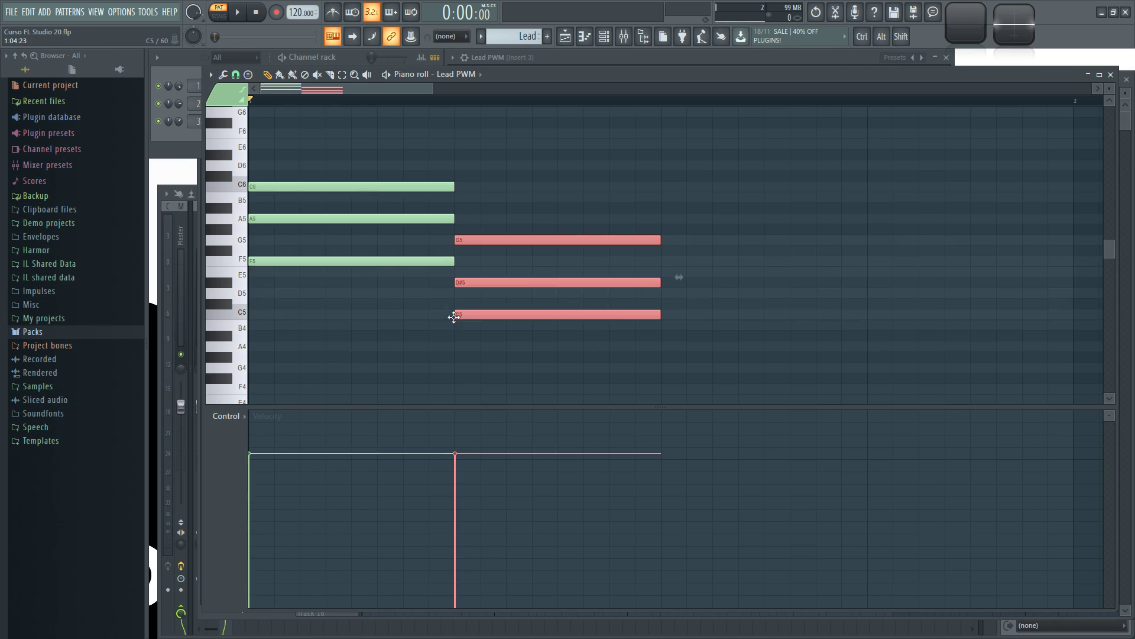
key("space")
key("space")
Delete the three Major chord notes and move the Minor chord to the start of bar 1
right_click(408, 260)
right_click(398, 219)
right_click(390, 186)
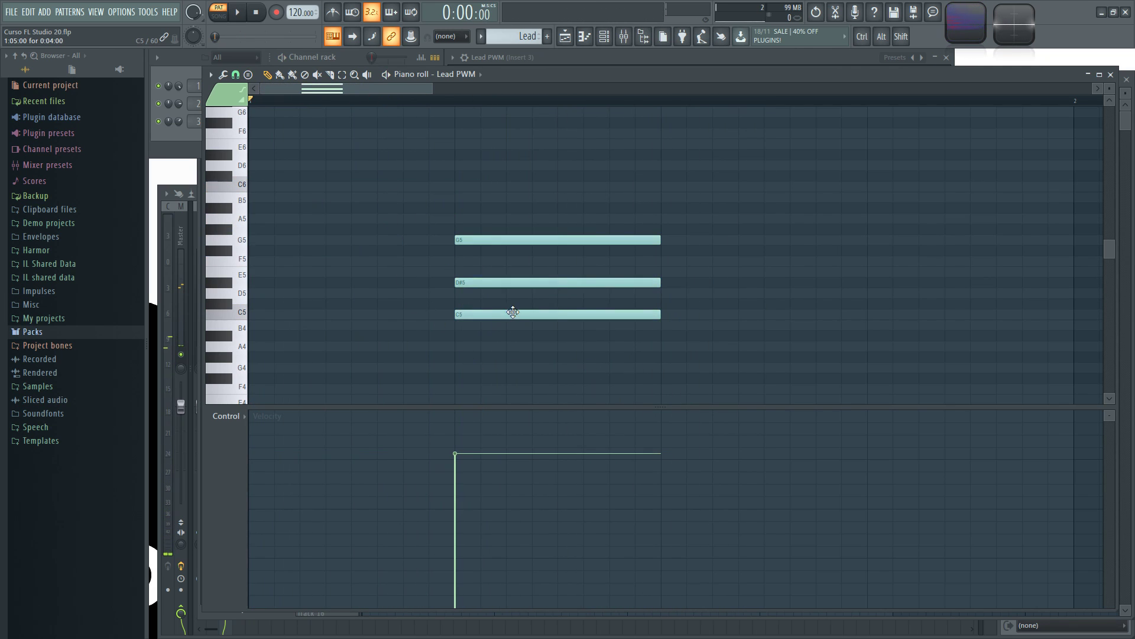
left_click_drag(526, 312, 320, 313)
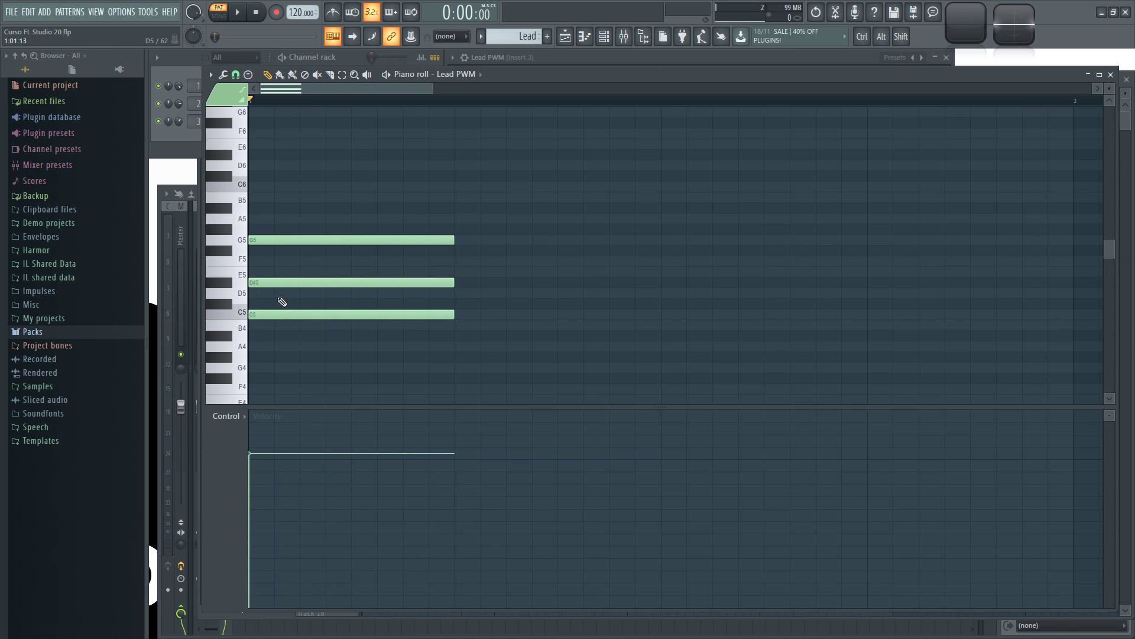
Stamp a Minor 7th chord with its root on F5 directly after the Minor chord and deselect it
left_click(247, 75)
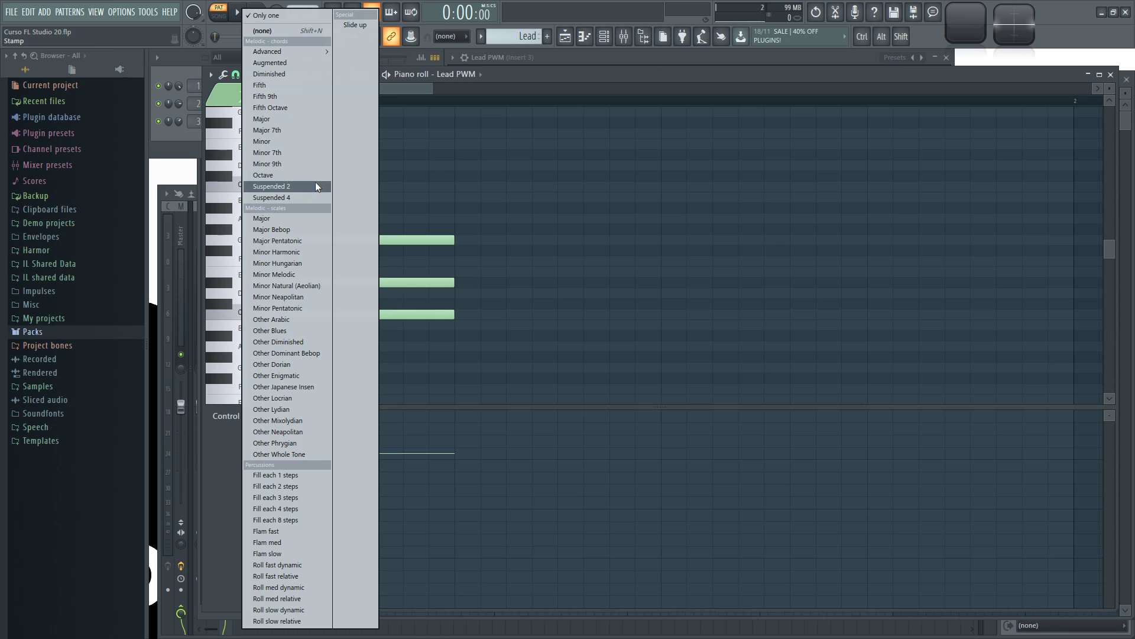
left_click(279, 153)
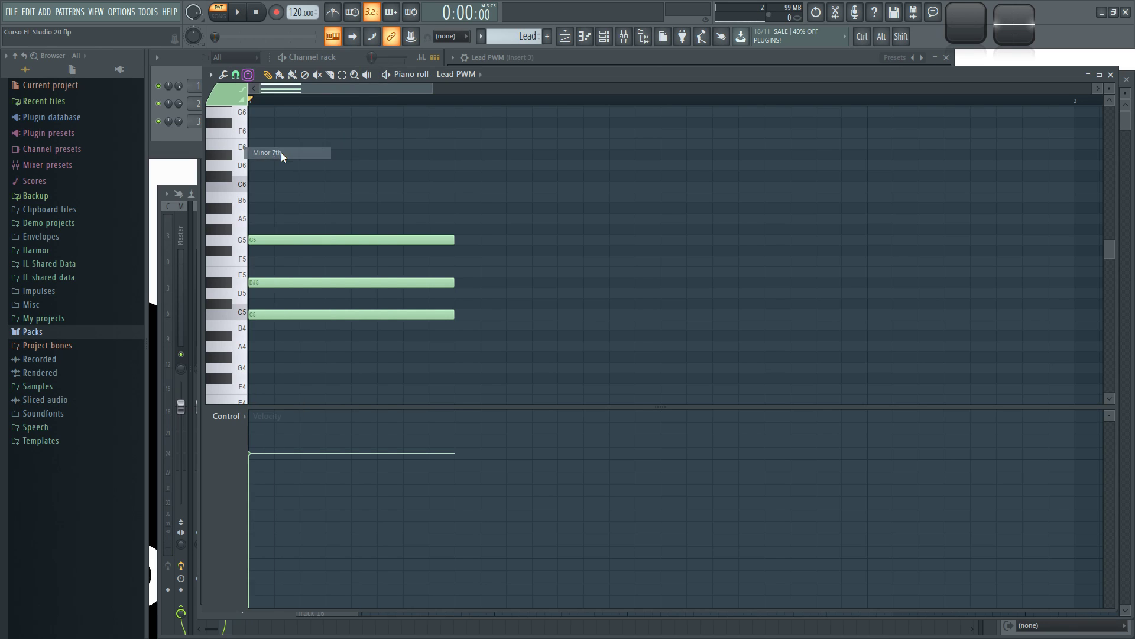
left_click(458, 265)
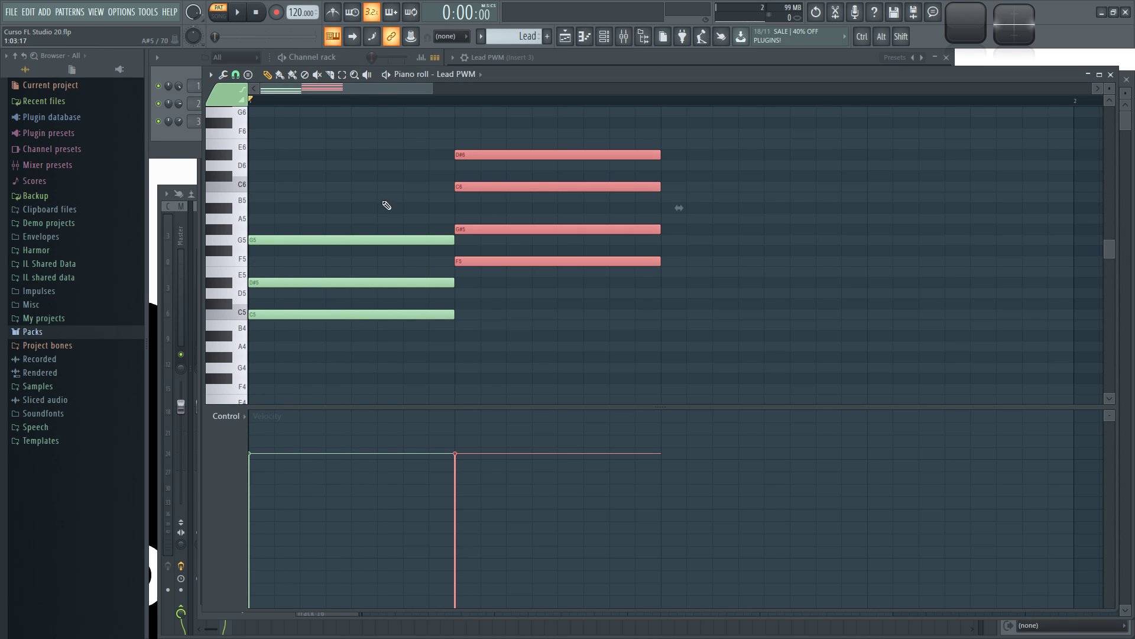
left_click(362, 163)
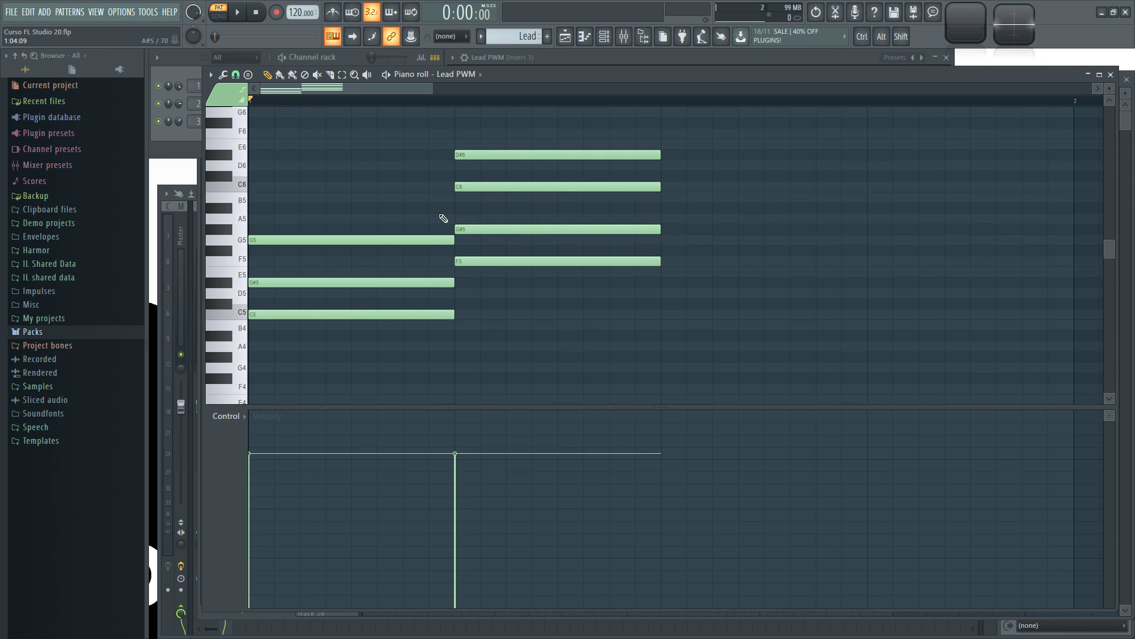
Draw a note on A5 at 1:09:00 after the Minor 7th chord and shorten it to one step (0:01:00)
scroll(449, 213, "right", 2)
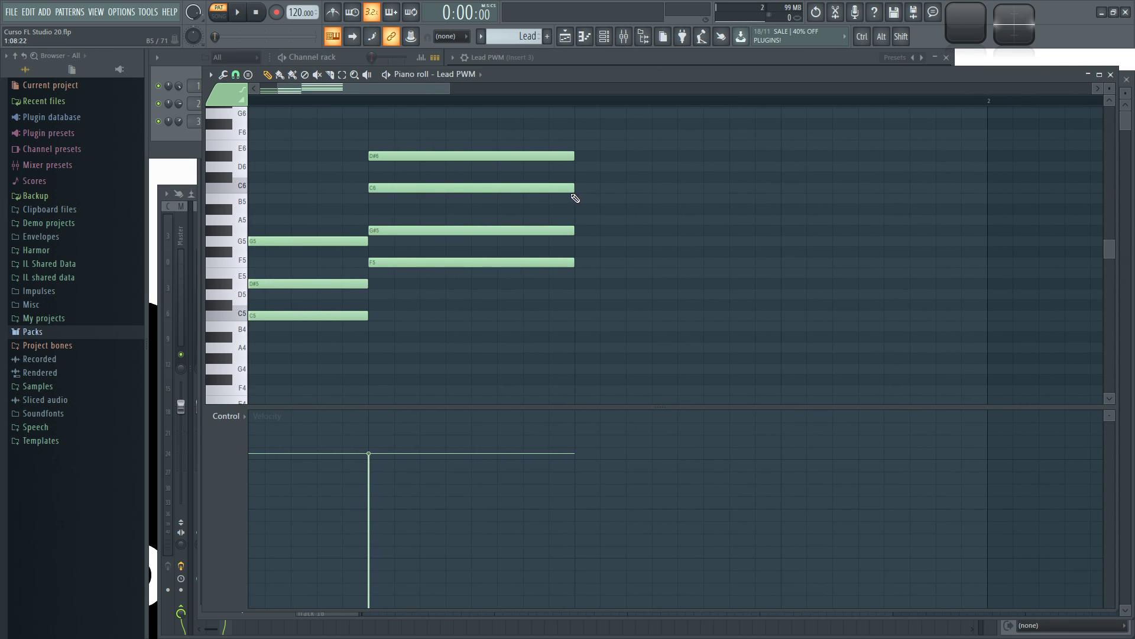
left_click(599, 220)
right_click(598, 220)
left_click(574, 220)
left_click_drag(782, 223, 624, 245)
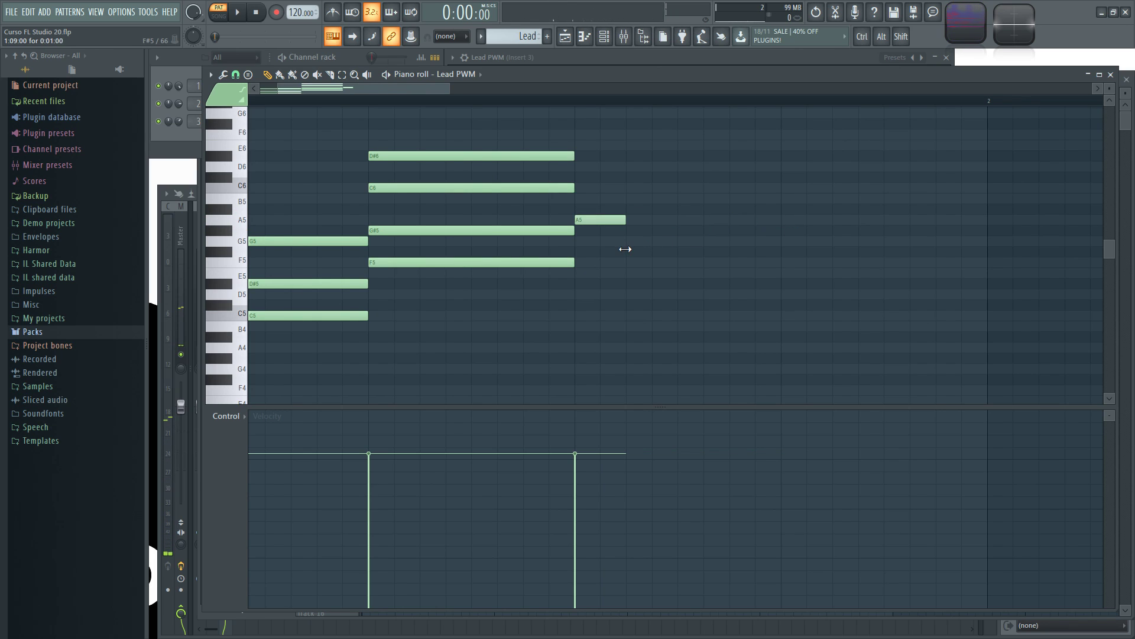
Stamp a one-step Minor 9th chord with its root on F5 at 1:09:00 and delete the single A5 note
left_click(248, 75)
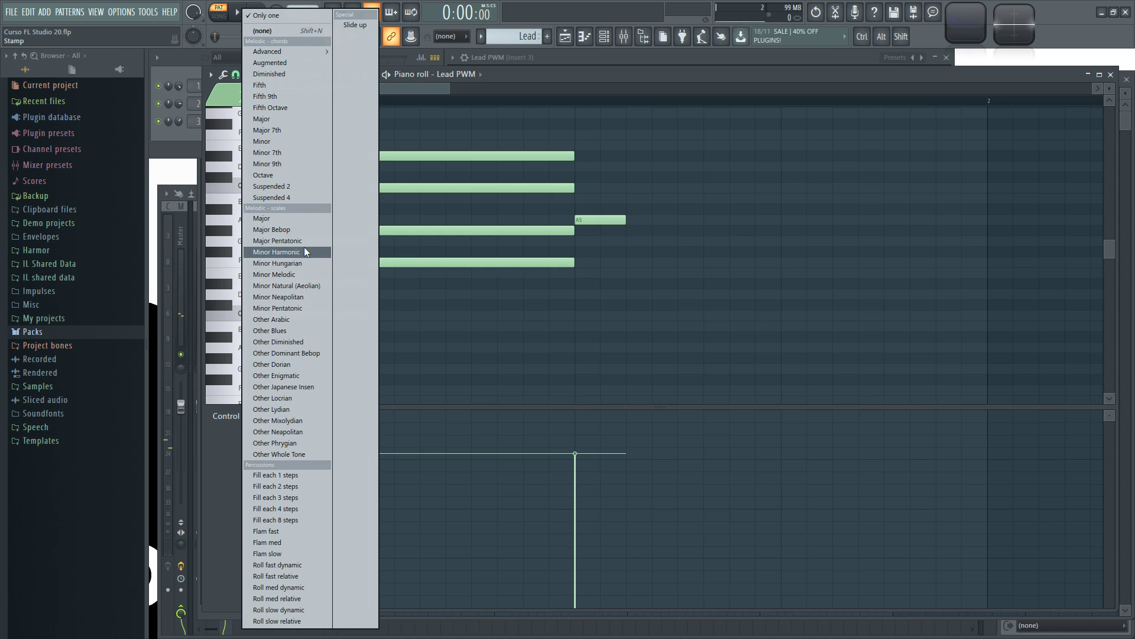
left_click(288, 175)
left_click(583, 263)
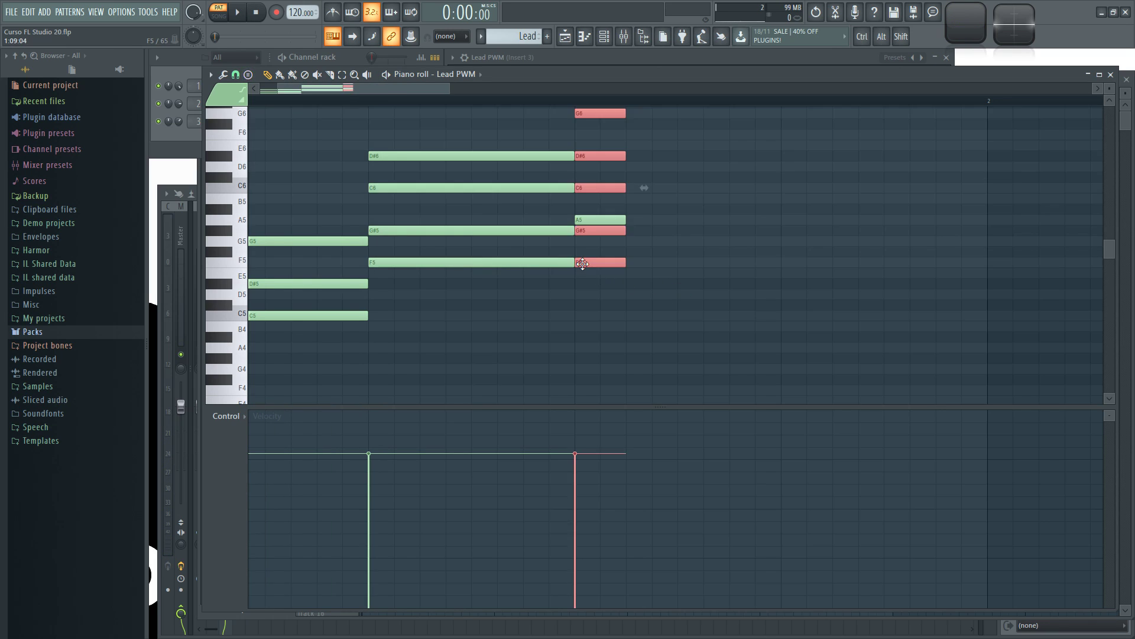
right_click(601, 219)
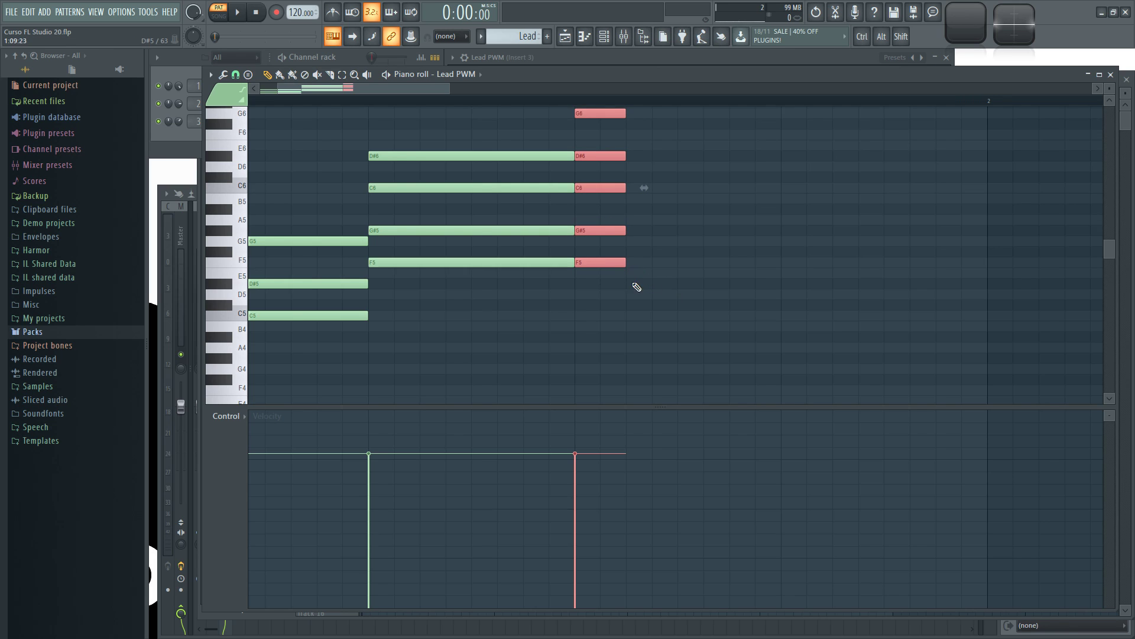
Shorten the Minor 7th chord to three steps and move the Minor 9th chord one step earlier to meet its end
scroll(629, 287, "up", 2)
left_click_drag(596, 208, 550, 211)
left_click_drag(641, 208, 584, 213)
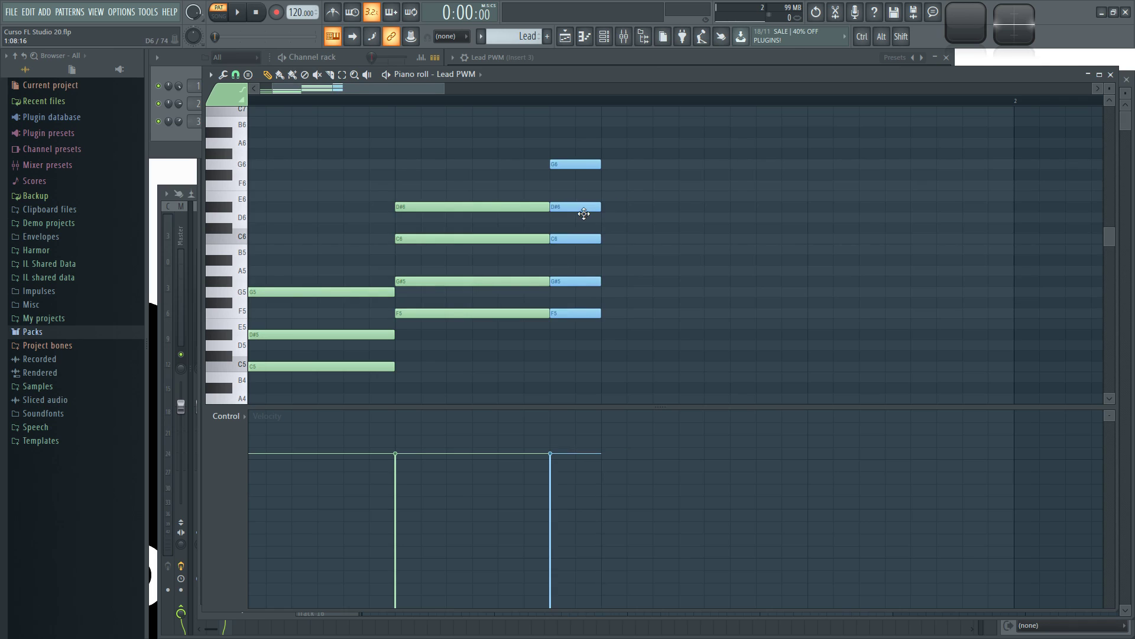
scroll(614, 263, "down", 1)
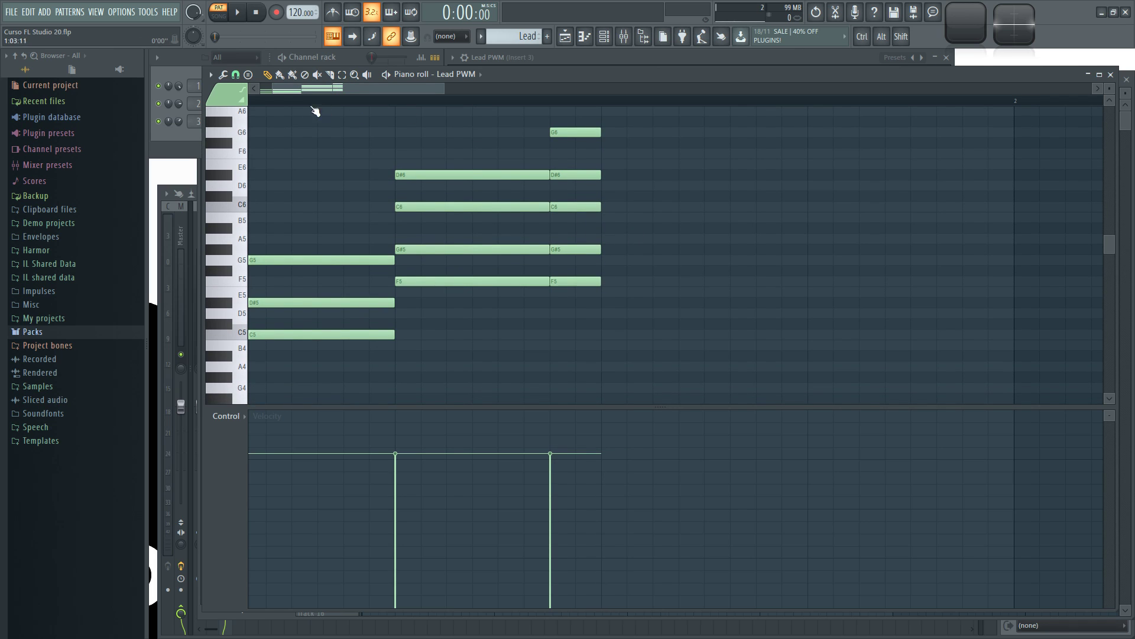
Stamp a Fifth 9th chord with its root on D5 directly after the Minor 9th chord and play the pattern
left_click(248, 74)
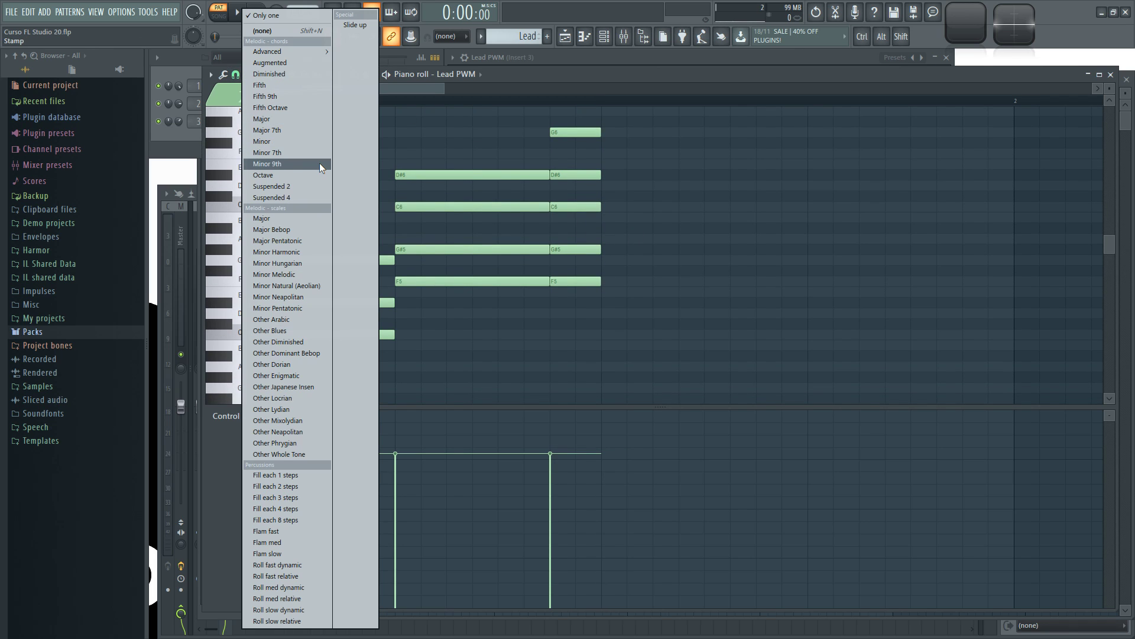
left_click(279, 94)
left_click(605, 313)
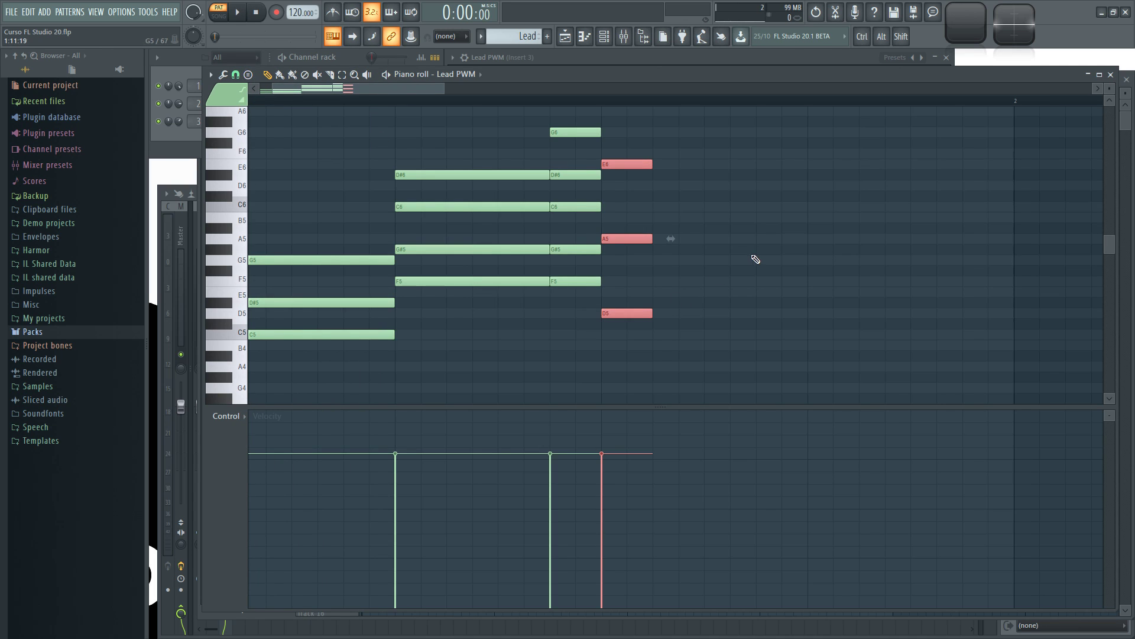
key("space")
key("space")
Move the Fifth 9th chord two steps later to 1:11:00 and the Minor 9th chord one step later, playing the pattern
left_click_drag(620, 238, 724, 238)
key("space")
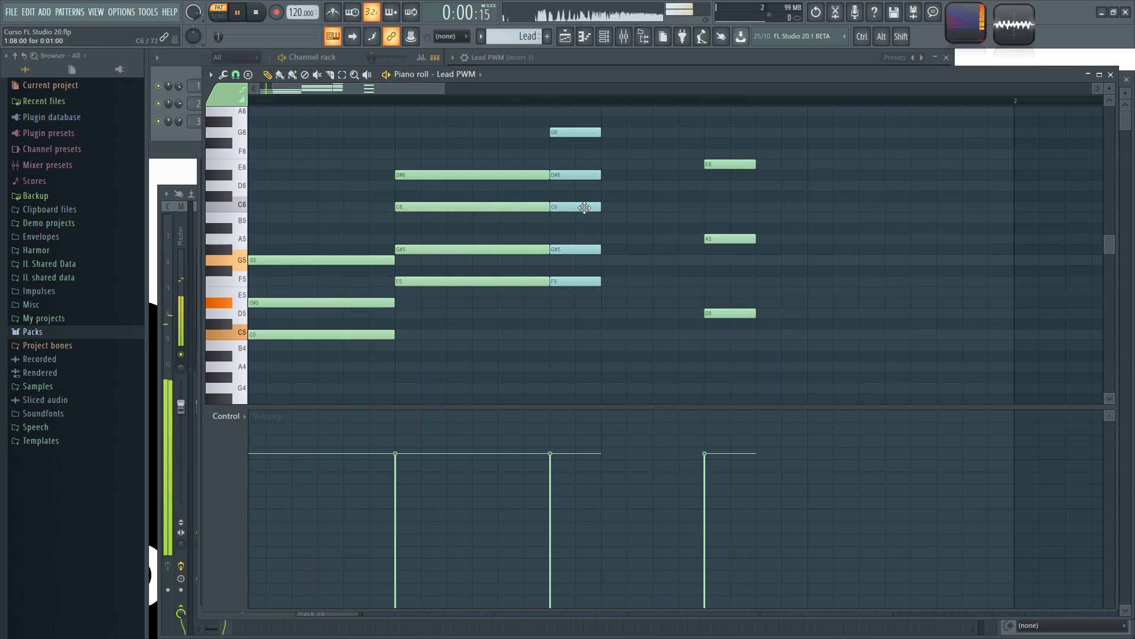
left_click_drag(589, 206, 640, 206)
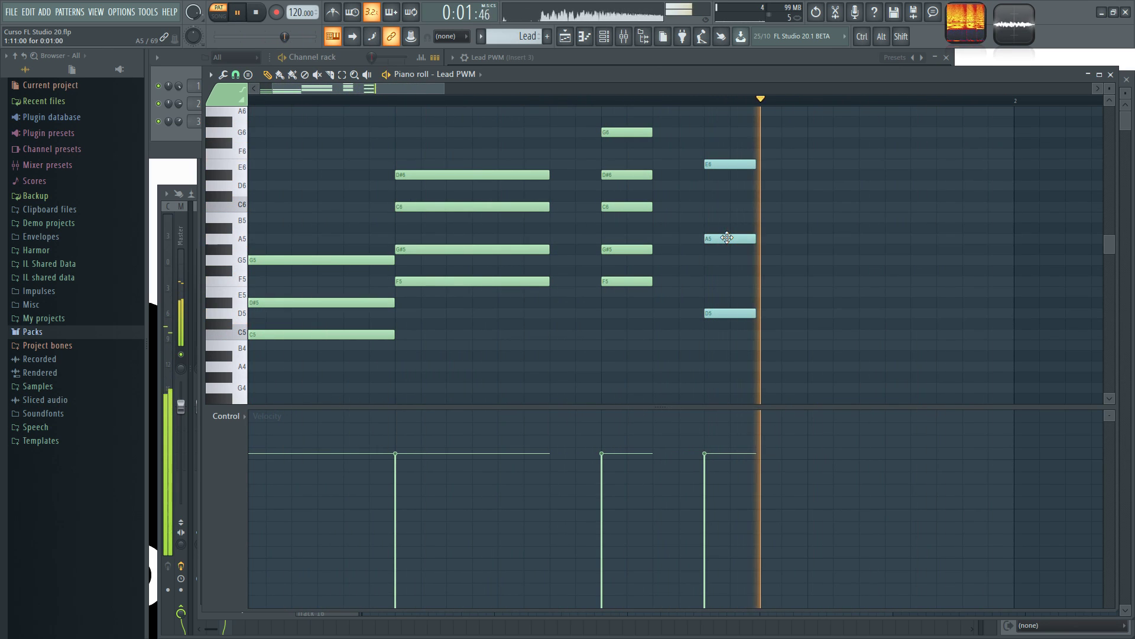
Stop playback and delete the Fifth 9th, Minor 9th and Minor 7th chords, leaving only the first chord
key("space")
key("Delete")
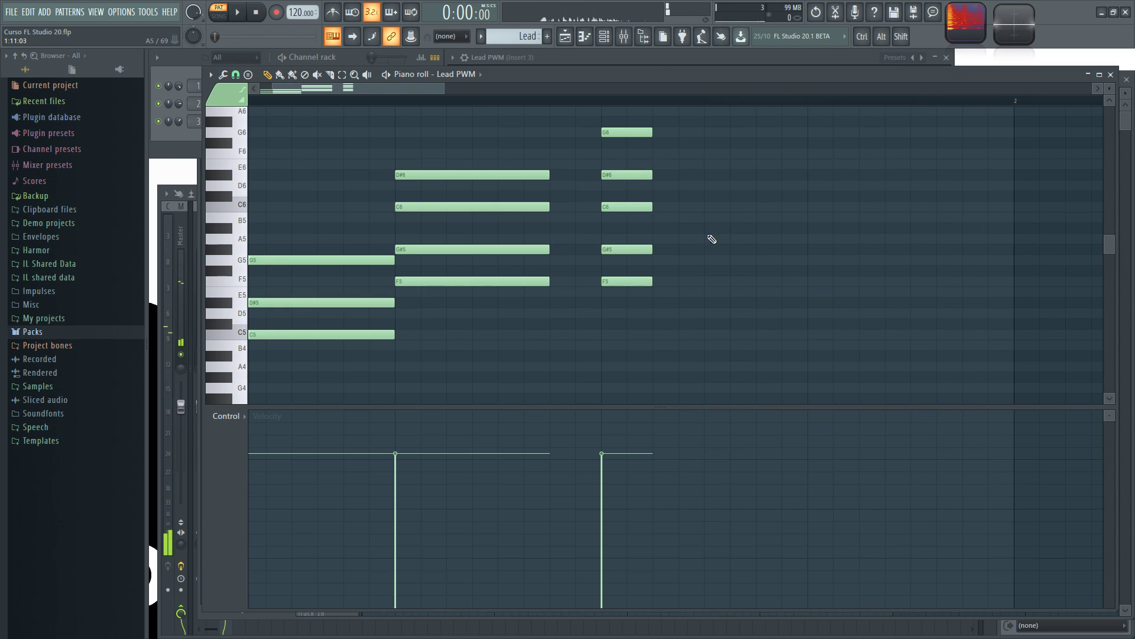
right_click(623, 203)
right_click(463, 253)
Select the three notes of the remaining chord and ungroup them
left_click_drag(343, 202, 362, 363)
left_click(211, 75)
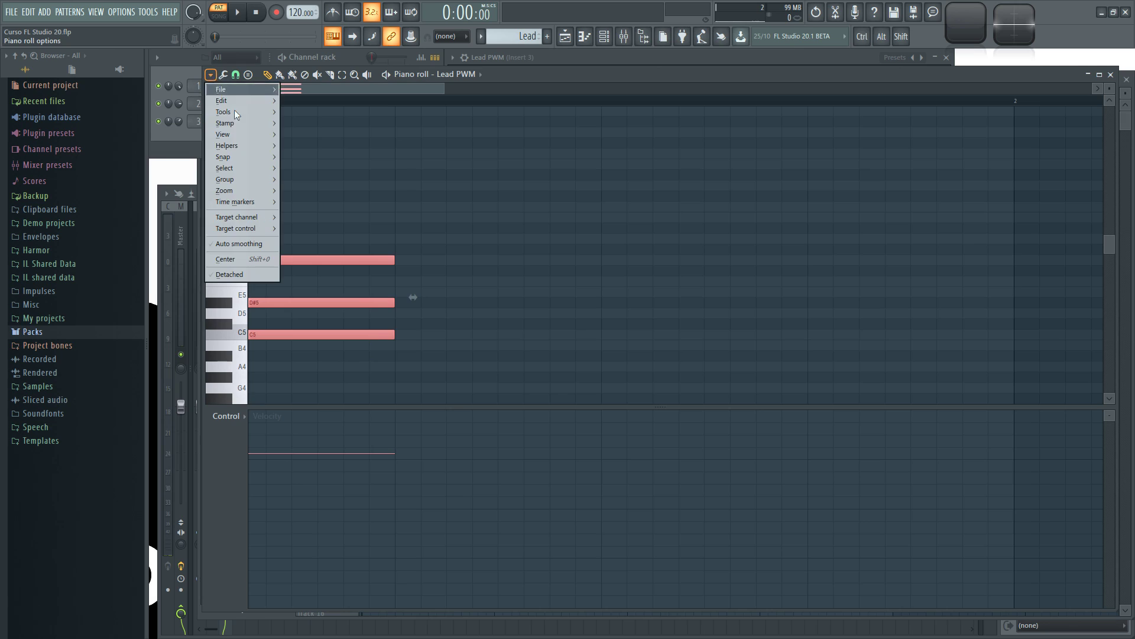
mouse_move(243, 180)
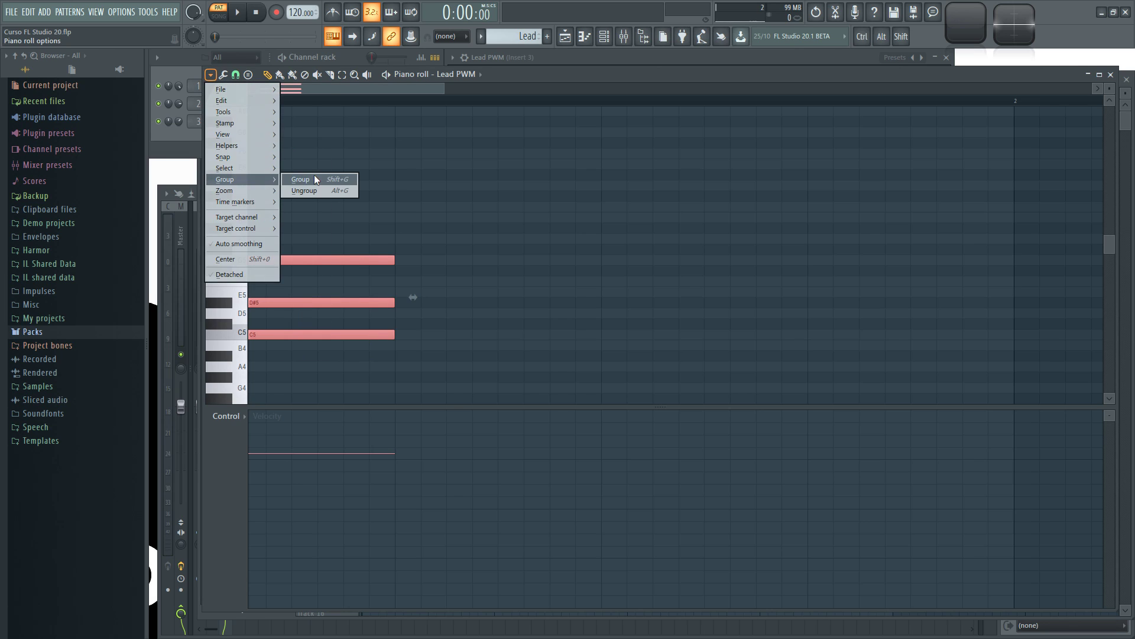
left_click(308, 191)
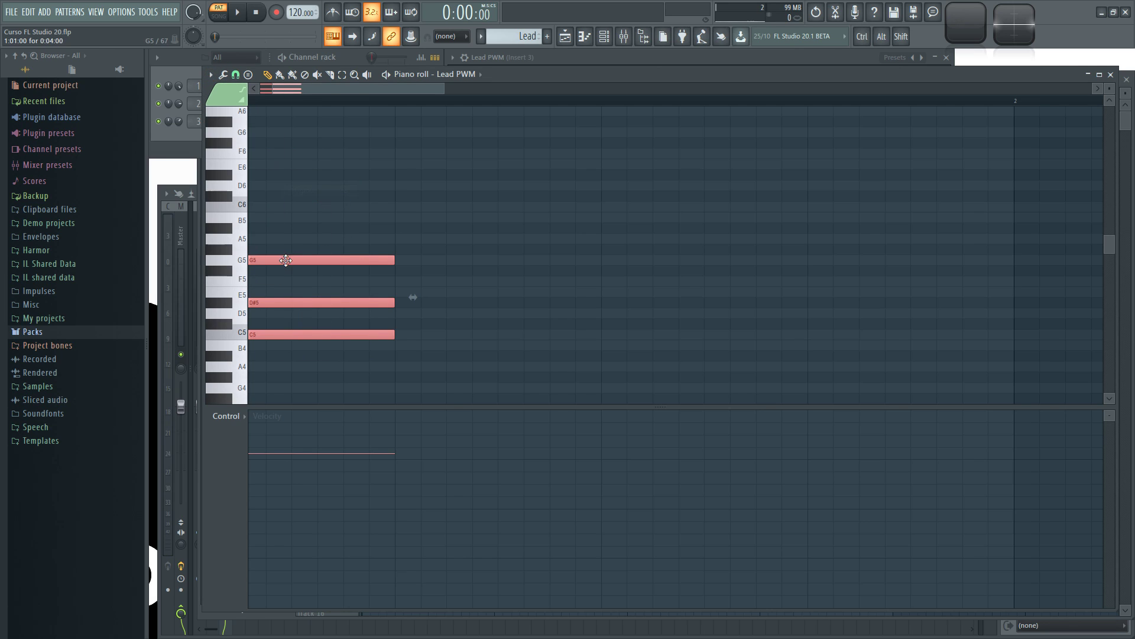
Deselect the chord and try editing the G5 and D#5 notes individually
left_click(300, 240, "ctrl")
left_click(294, 271)
right_click(297, 271)
left_click_drag(298, 261, 321, 260)
right_click(294, 262)
left_click(271, 261)
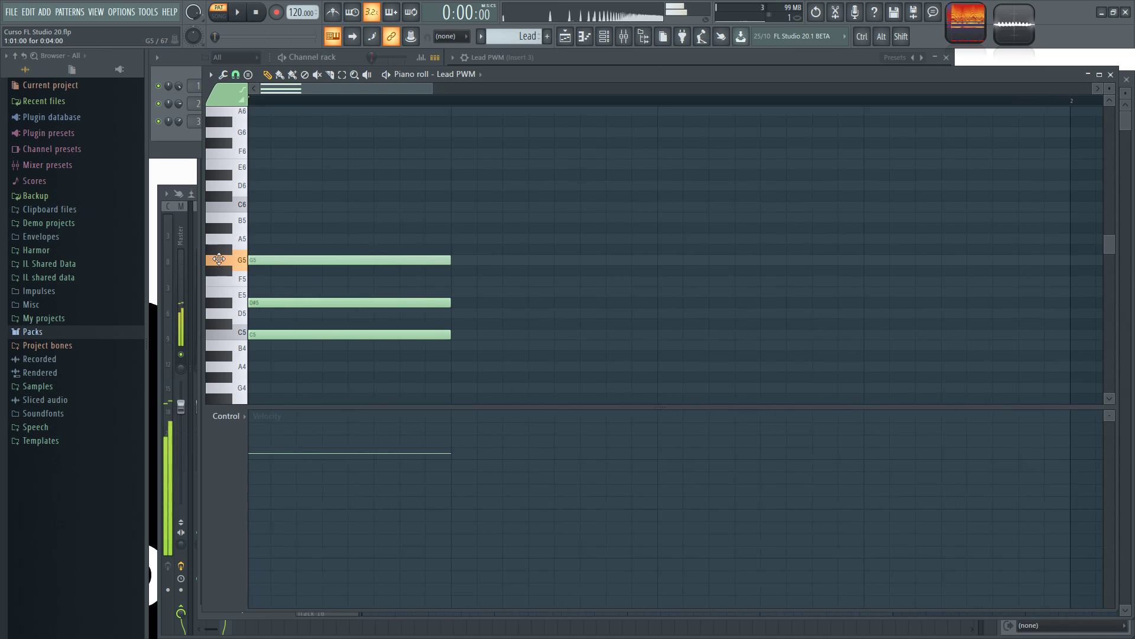
mouse_move(278, 302)
left_mouse_down()
mouse_move(304, 301)
mouse_move(277, 303)
left_mouse_up()
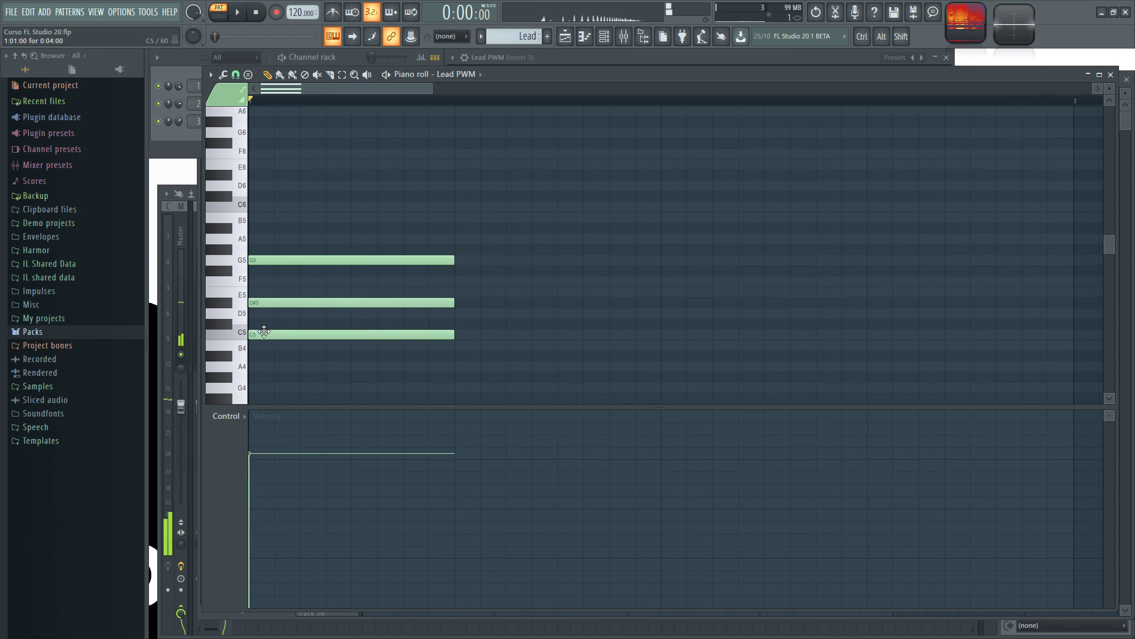
Delete the C5, D#5 and G5 notes one by one to empty the piano roll
right_click(292, 334)
right_click(292, 302)
right_click(292, 261)
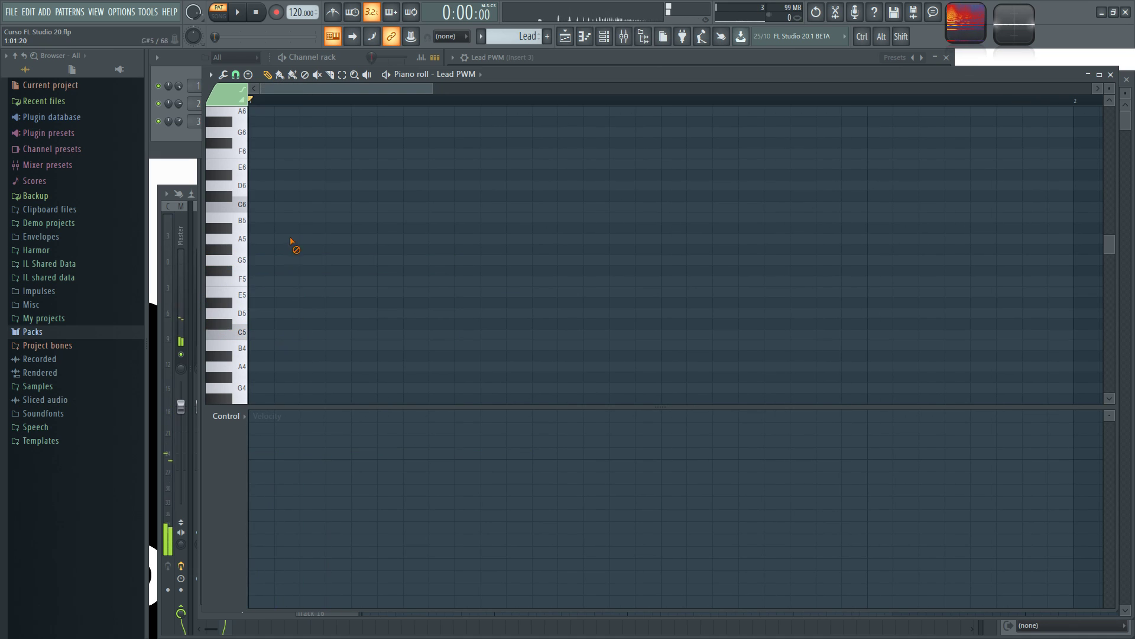
Look over the percussion stamp presets and open the Kick channel's piano roll from the channel rack
left_click(248, 74)
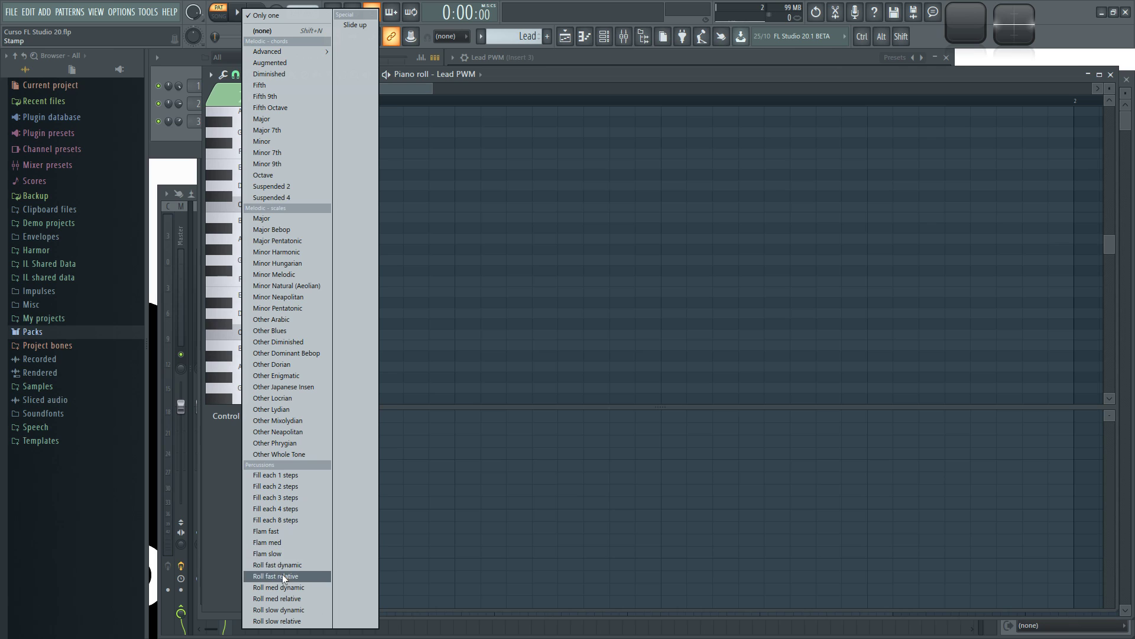
left_click(329, 55)
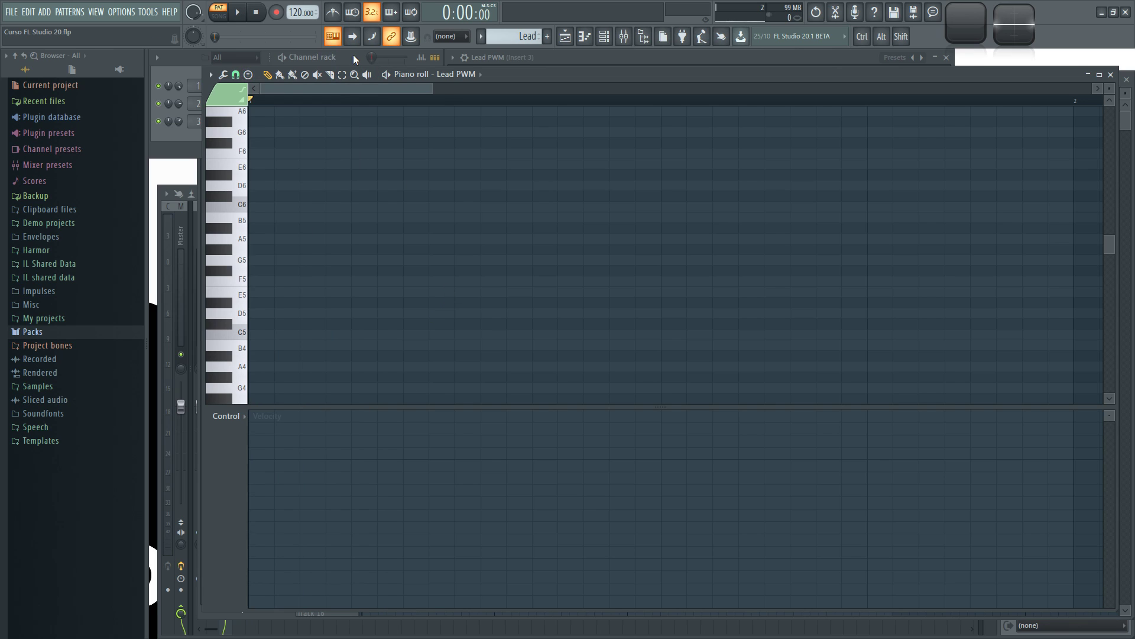
left_click(352, 55)
right_click(260, 83)
left_click(286, 83)
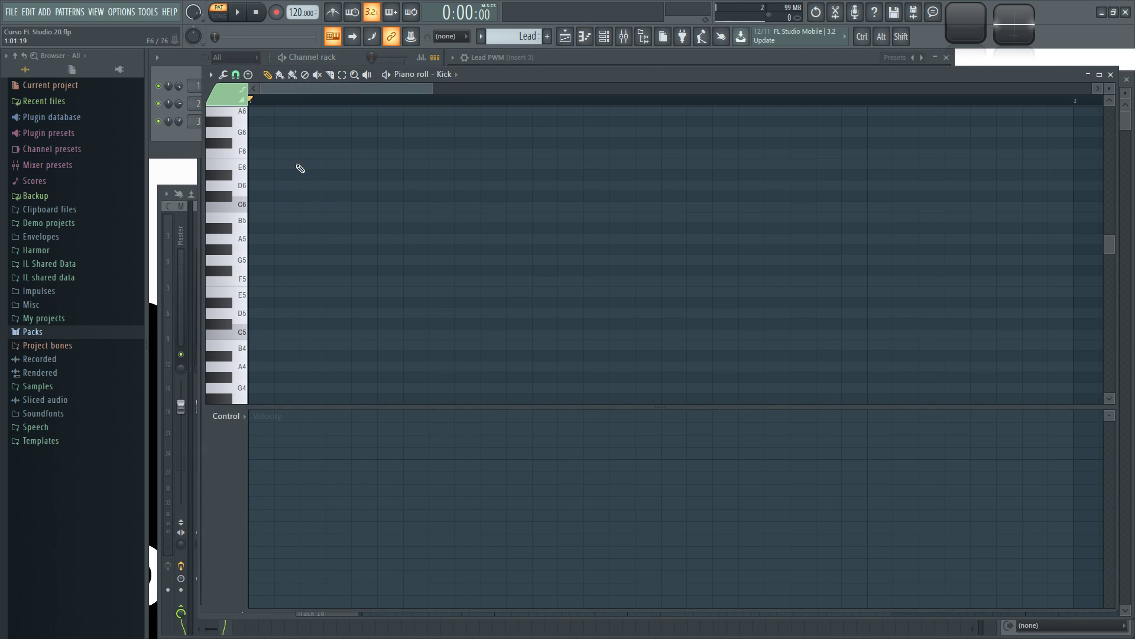
Stamp a Roll fast dynamic on C5, move it one step earlier to the pattern start and play it
left_click(249, 74)
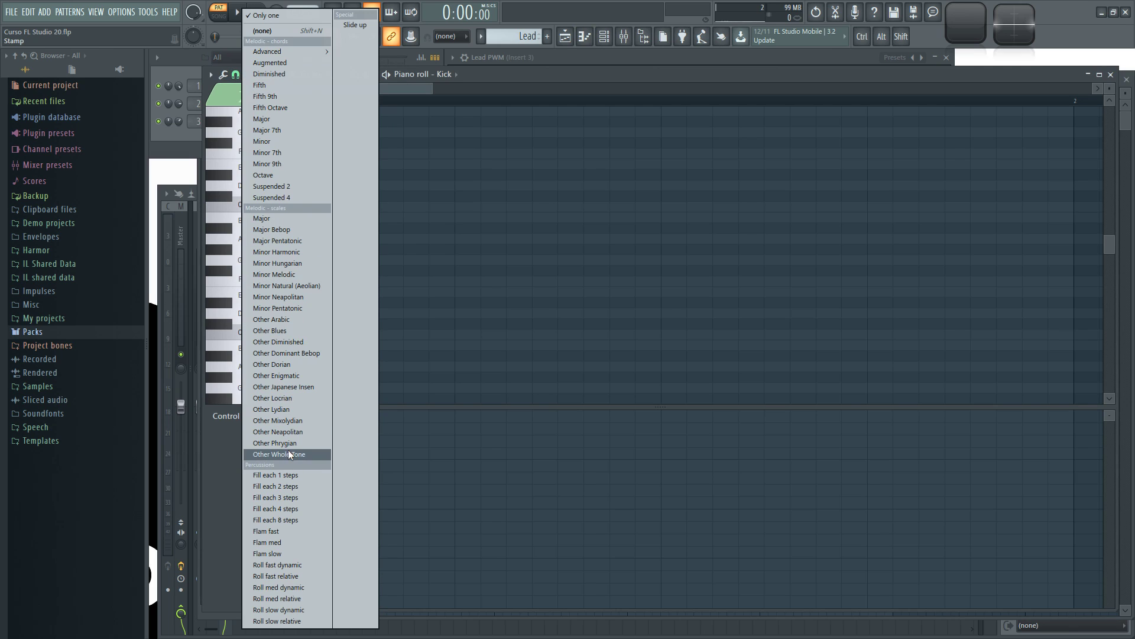
left_click(281, 565)
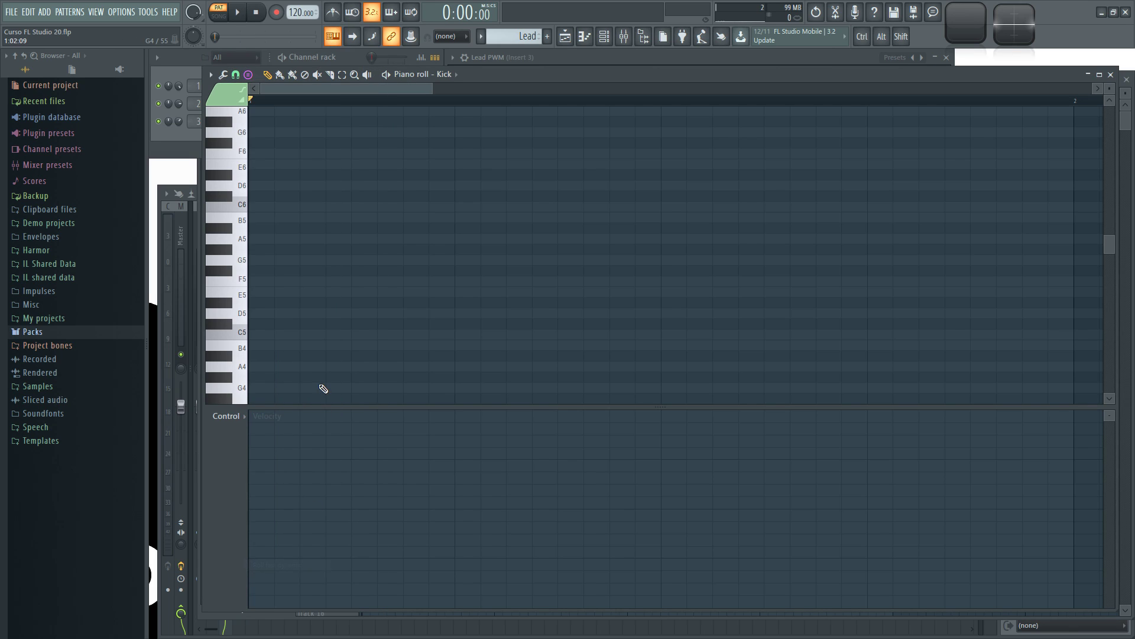
left_click(305, 336)
key("space")
left_click_drag(329, 336, 278, 336)
key("space")
key("space")
key("space")
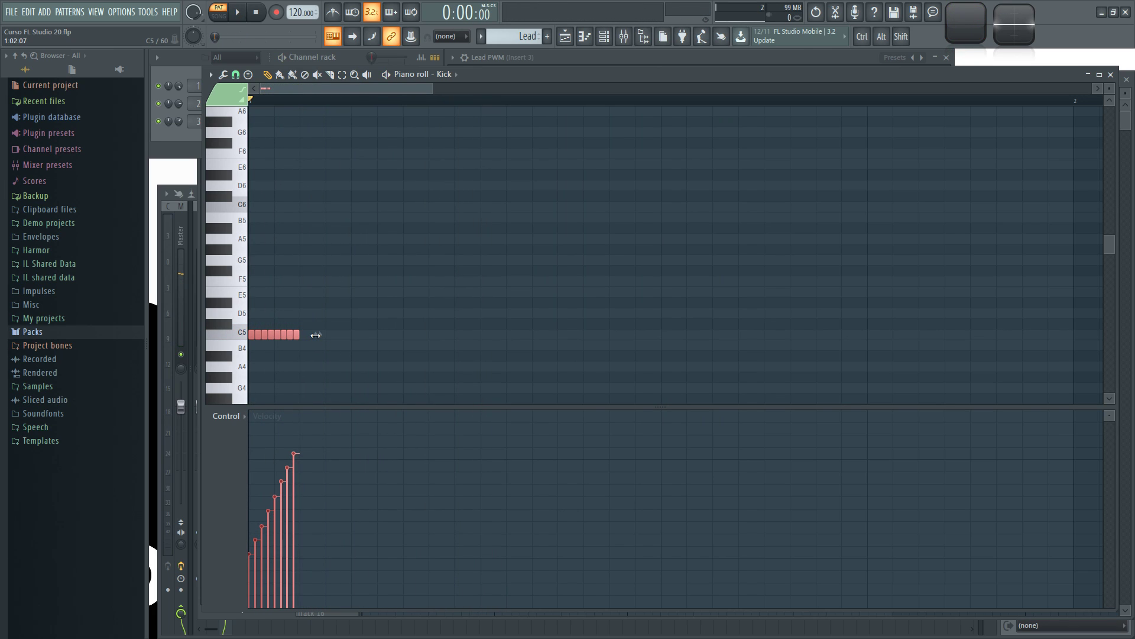
Stretch the selected dynamic roll to eight steps, one step per note, and play the pattern
left_click_drag(315, 335, 680, 357)
key("space")
key("space")
key("space")
key("space")
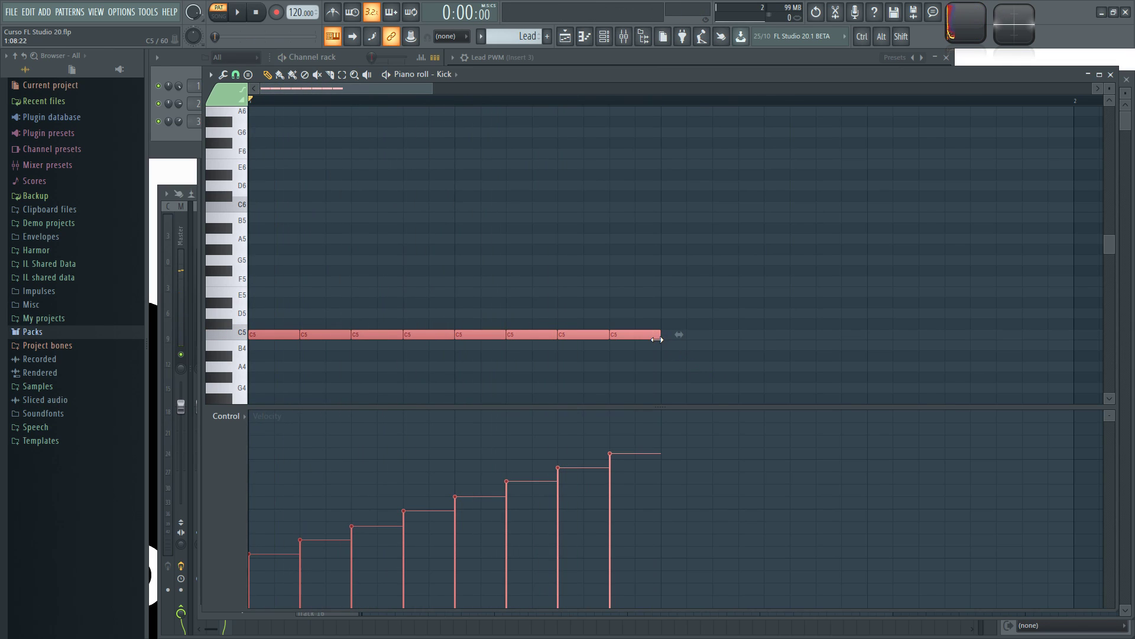
Shorten the roll's notes slightly, close the gaps with Quick legato, and deselect them for playback
left_click_drag(649, 343, 654, 341)
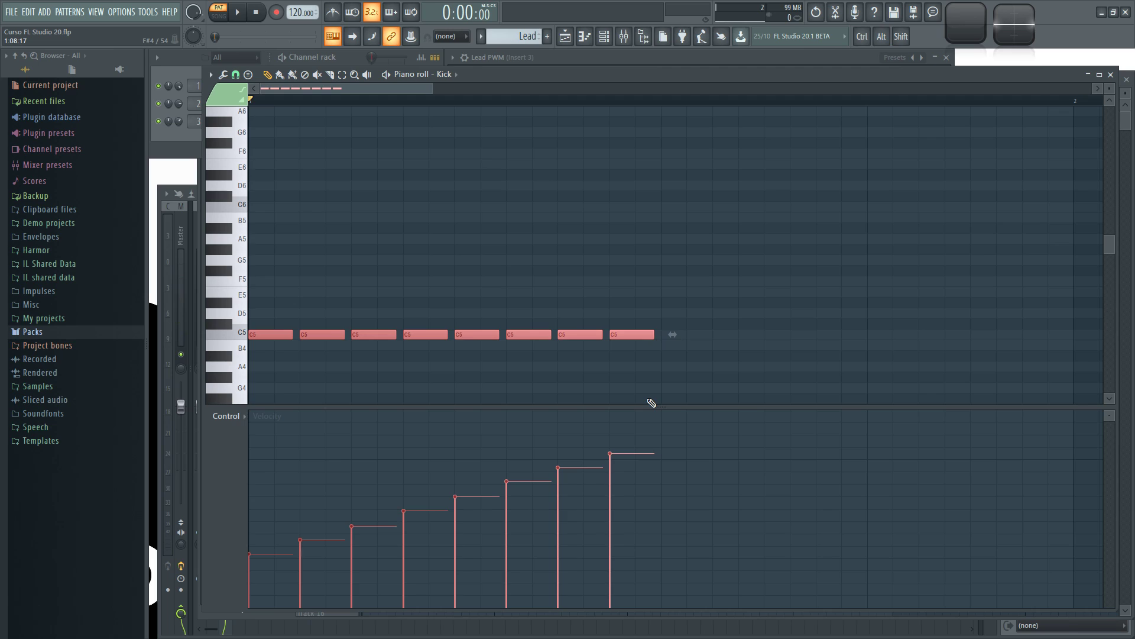
key("ctrl+l")
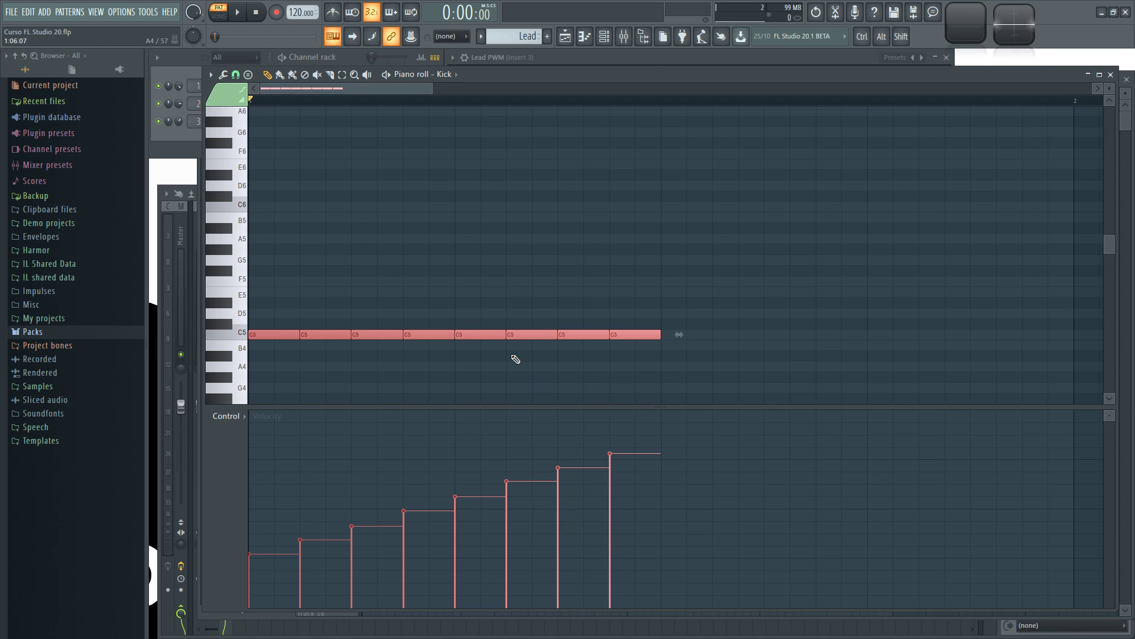
key("ctrl+d")
scroll(451, 297, "down", 3)
key("space")
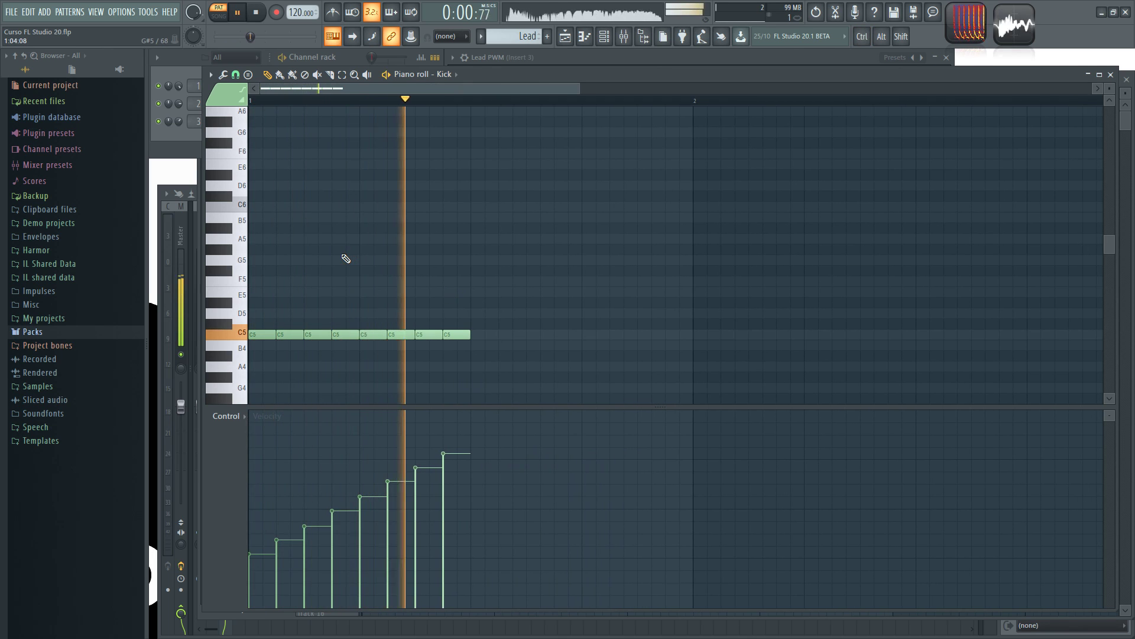
key("space")
Stamp a Roll med relative on C5 directly after the dynamic roll and play the pattern
left_click(249, 74)
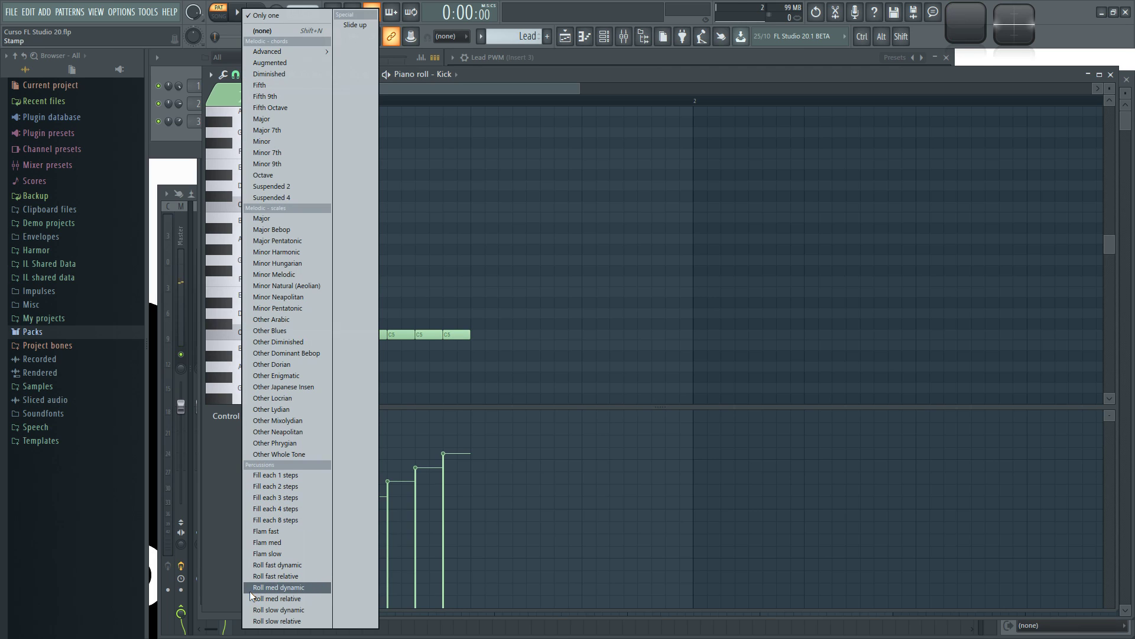
left_click(295, 597)
left_click(482, 334)
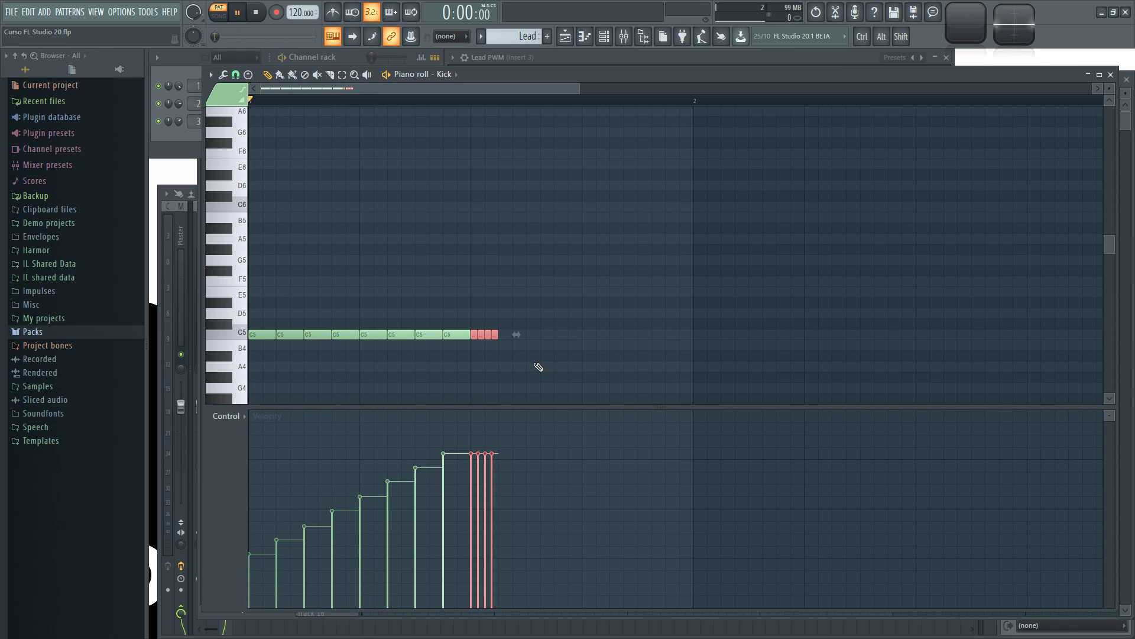
key("space")
scroll(469, 264, "up", 2)
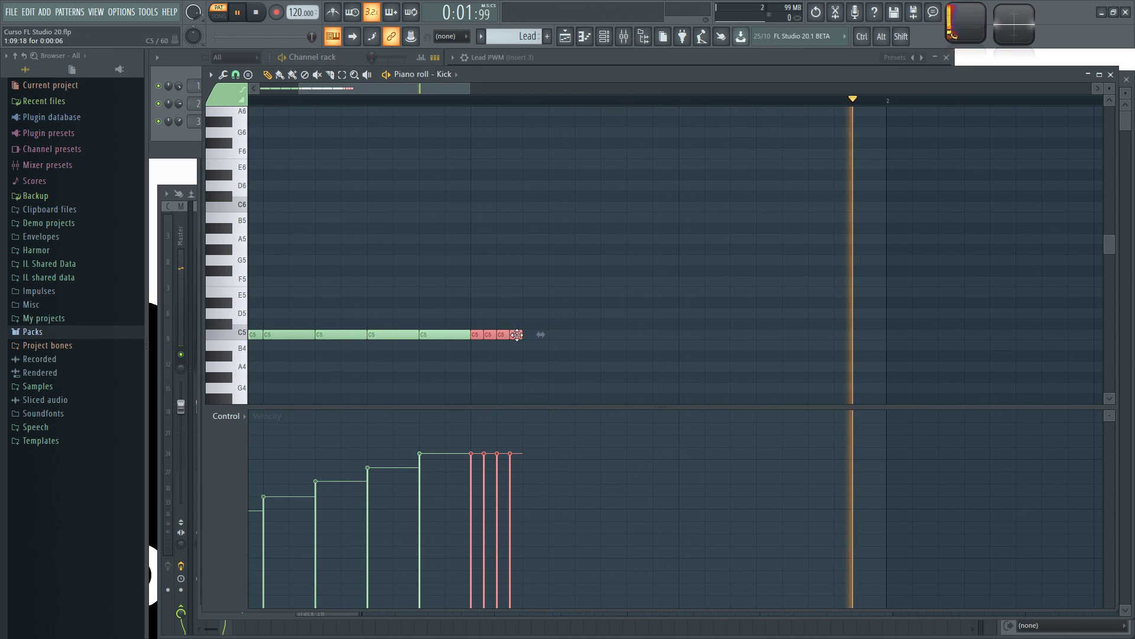
Stretch the Roll med relative notes to four steps and, after playback, delete all four of them
left_click_drag(541, 334, 698, 360)
left_click(694, 365, "ctrl")
scroll(705, 362, "down", 2)
key("space")
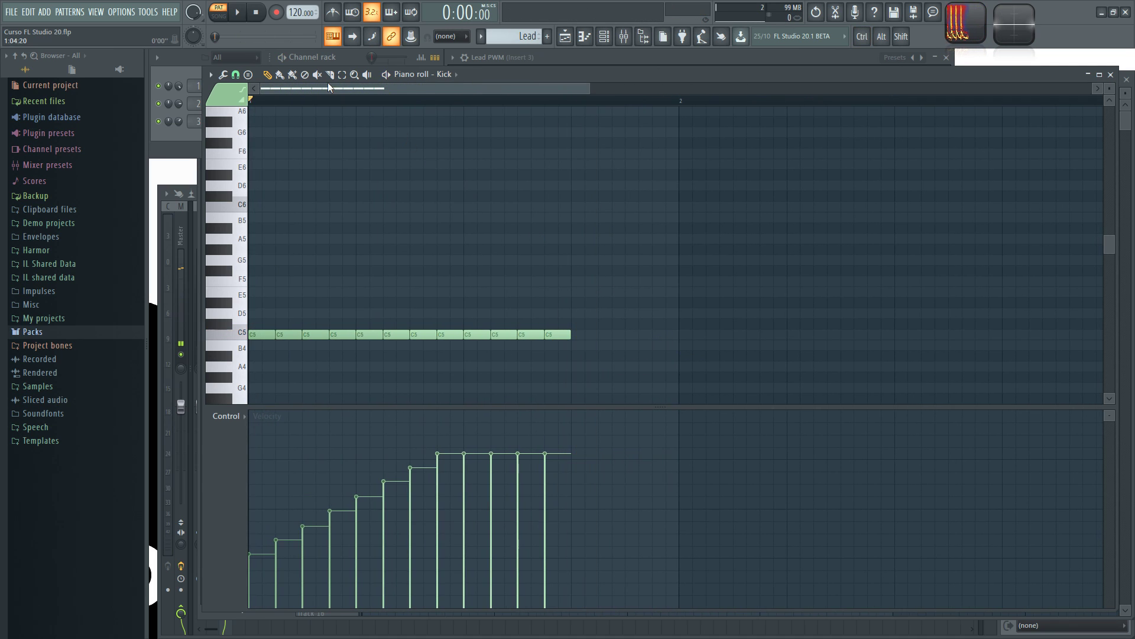
right_click(481, 333)
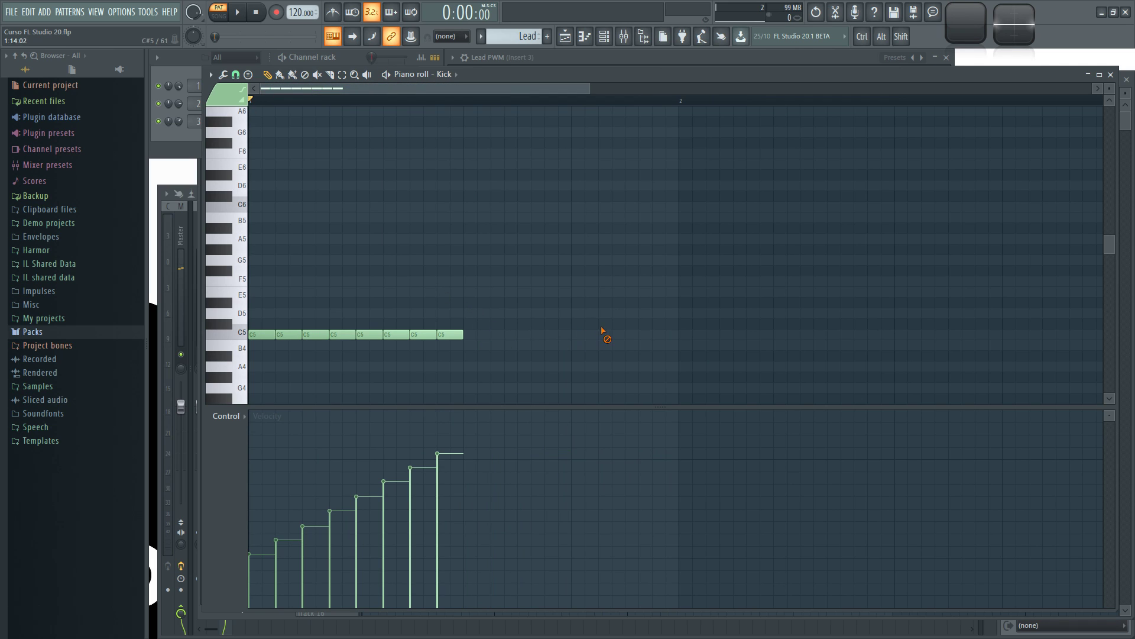
Select the eight C5 kick notes and draw uneven velocities across them
scroll(324, 147, "up", 1)
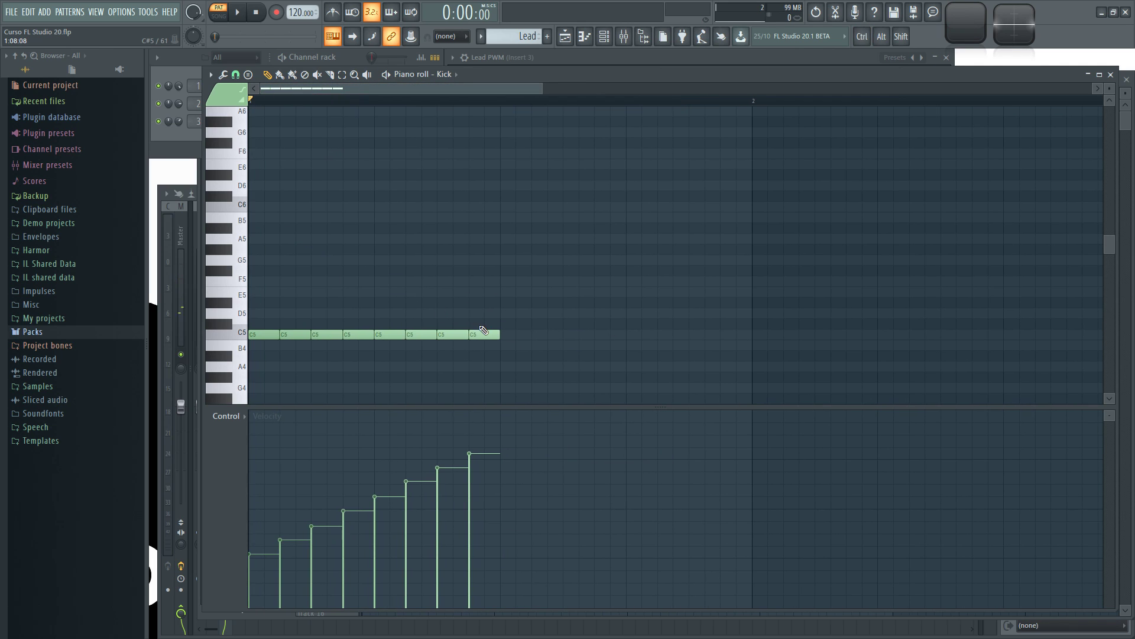
mouse_move(562, 350)
left_mouse_down()
mouse_move(449, 338)
mouse_move(240, 266)
left_mouse_up()
mouse_move(278, 464)
left_mouse_down()
mouse_move(319, 580)
mouse_move(381, 518)
mouse_move(469, 536)
mouse_move(441, 510)
left_mouse_up()
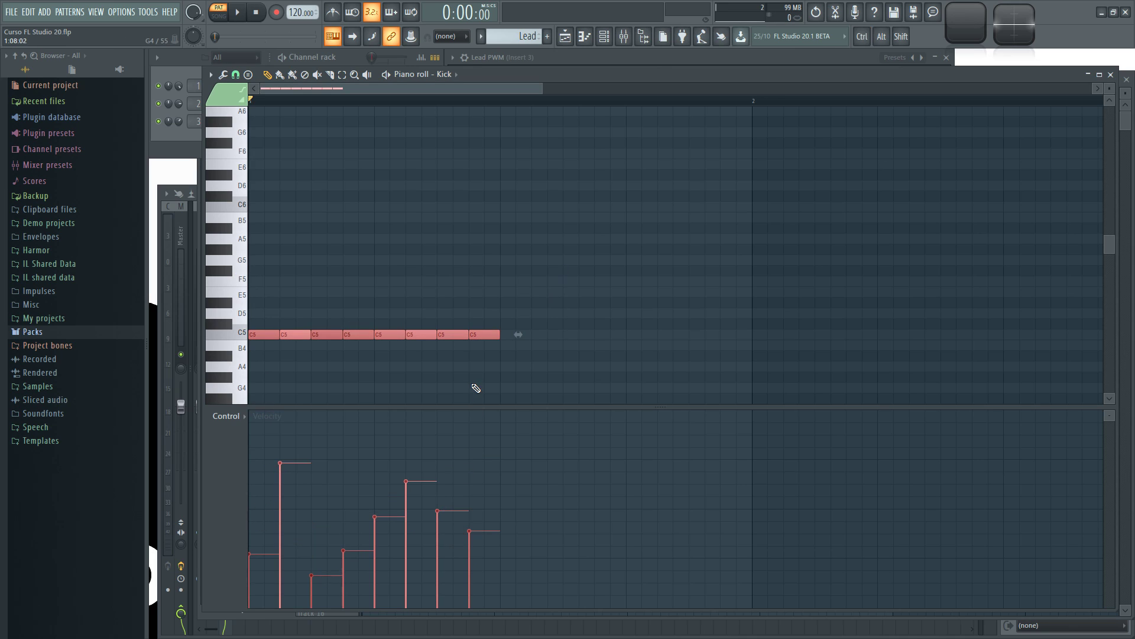
Select the eight-note kick sequence and duplicate it repeatedly to fill four bars
left_click(567, 330)
left_click_drag(538, 366, 242, 308)
key("ctrl+b")
key("ctrl+b")
key("ctrl+b")
key("ctrl+b")
key("ctrl+b")
key("ctrl+b")
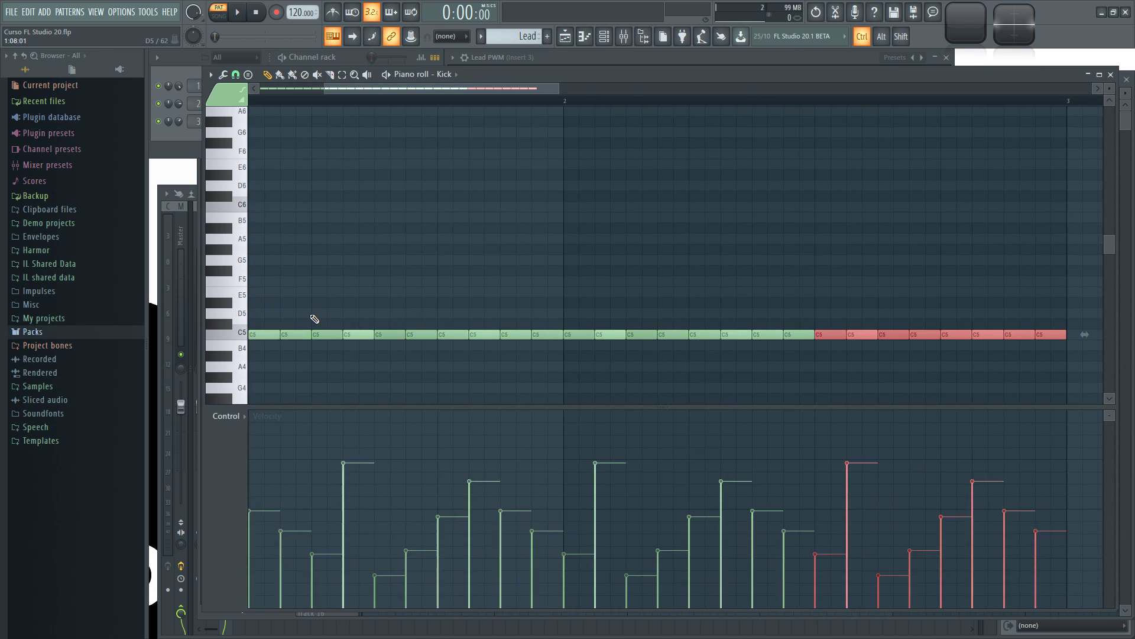
Select all kick notes across the four bars, redraw varied velocities over them and deselect the notes
scroll(384, 303, "down", 8)
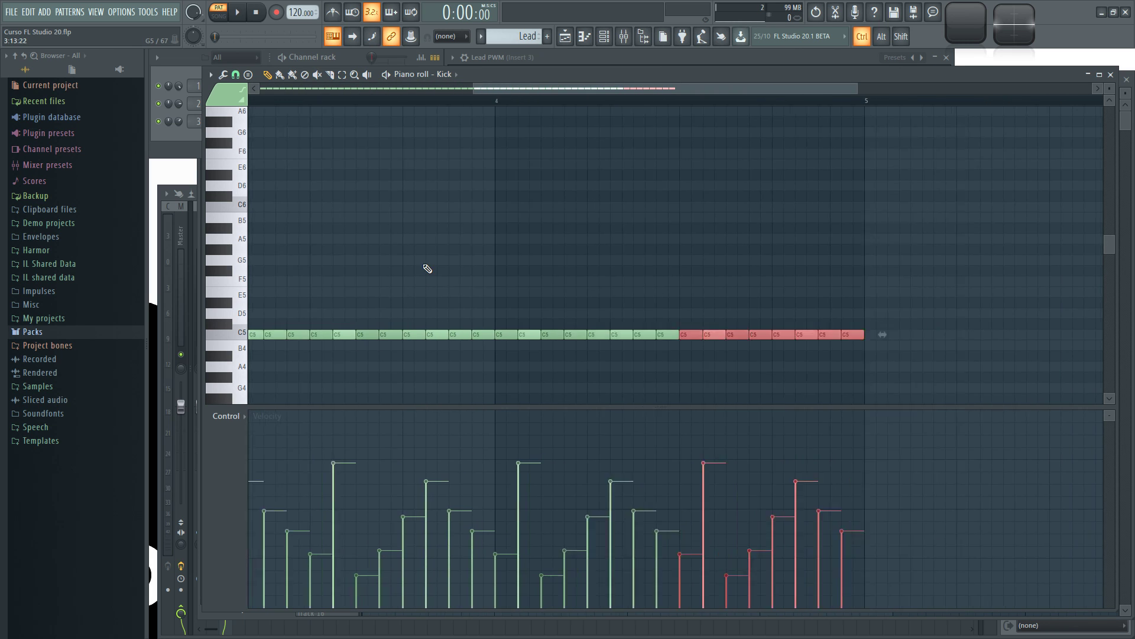
left_click_drag(822, 359, 264, 286)
mouse_move(278, 510)
left_mouse_down()
mouse_move(342, 504)
mouse_move(375, 580)
mouse_move(449, 544)
mouse_move(556, 562)
mouse_move(657, 516)
mouse_move(398, 521)
left_mouse_up()
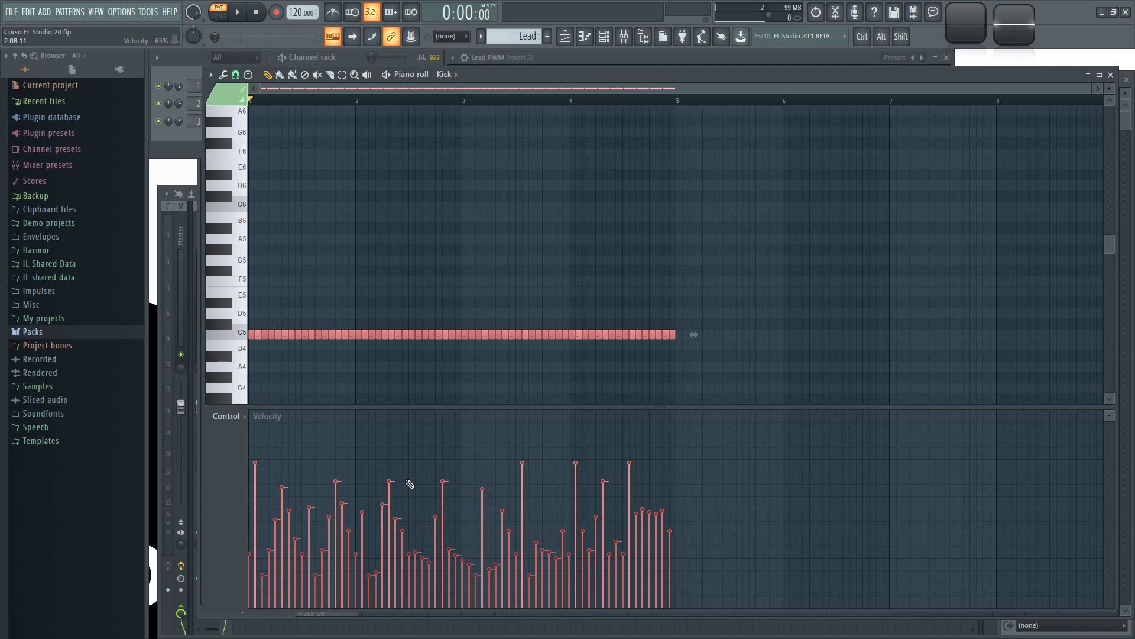
key("ctrl+d")
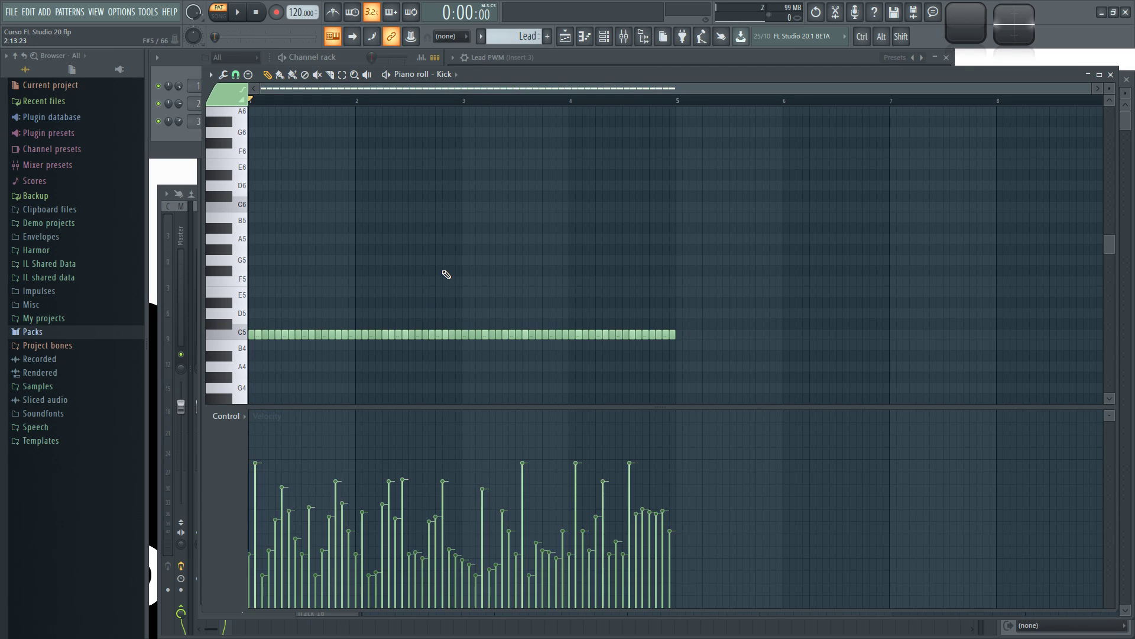
Open the Scale levels tool and move its window into the empty area beyond the four bars of notes
left_click(231, 77)
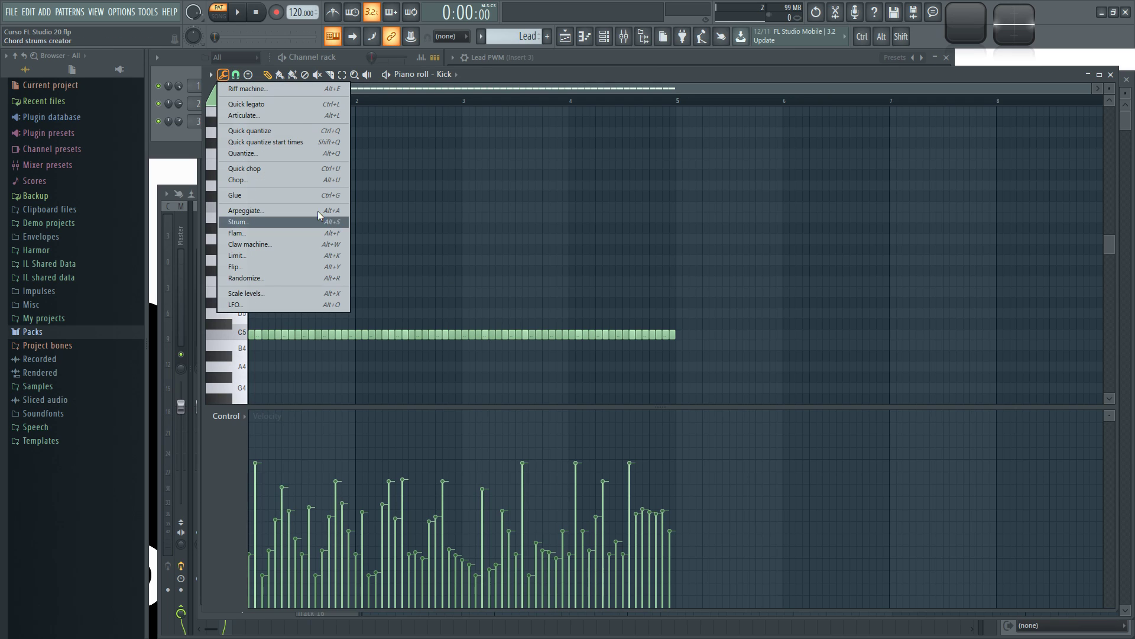
left_click(260, 293)
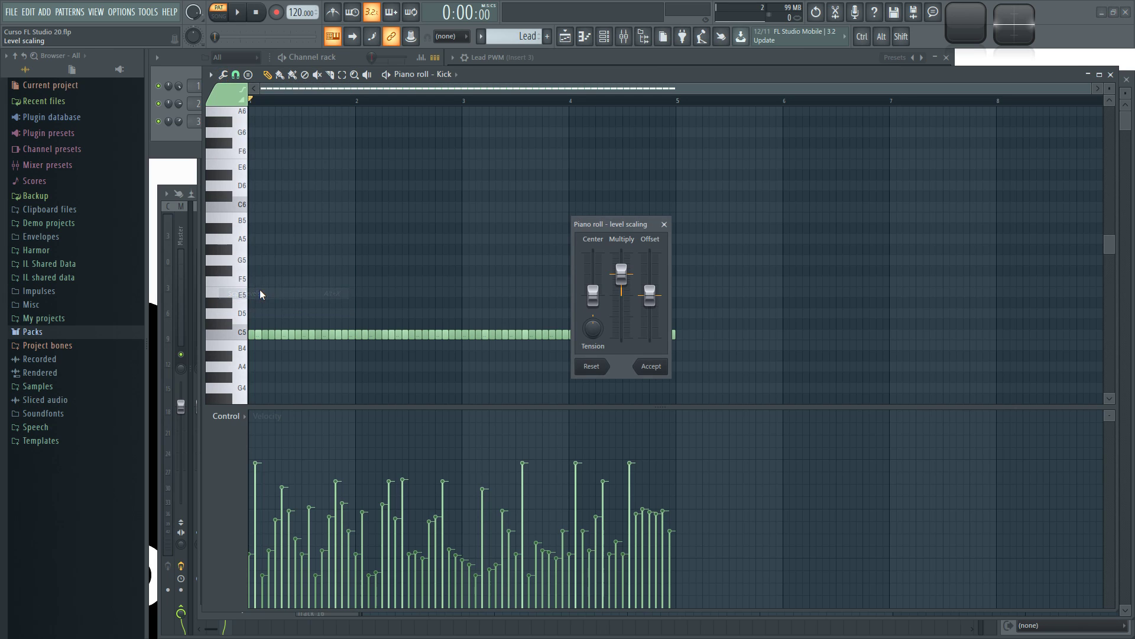
left_click_drag(622, 223, 769, 175)
mouse_move(769, 225)
left_mouse_down()
mouse_move(769, 216)
mouse_move(768, 225)
left_mouse_up()
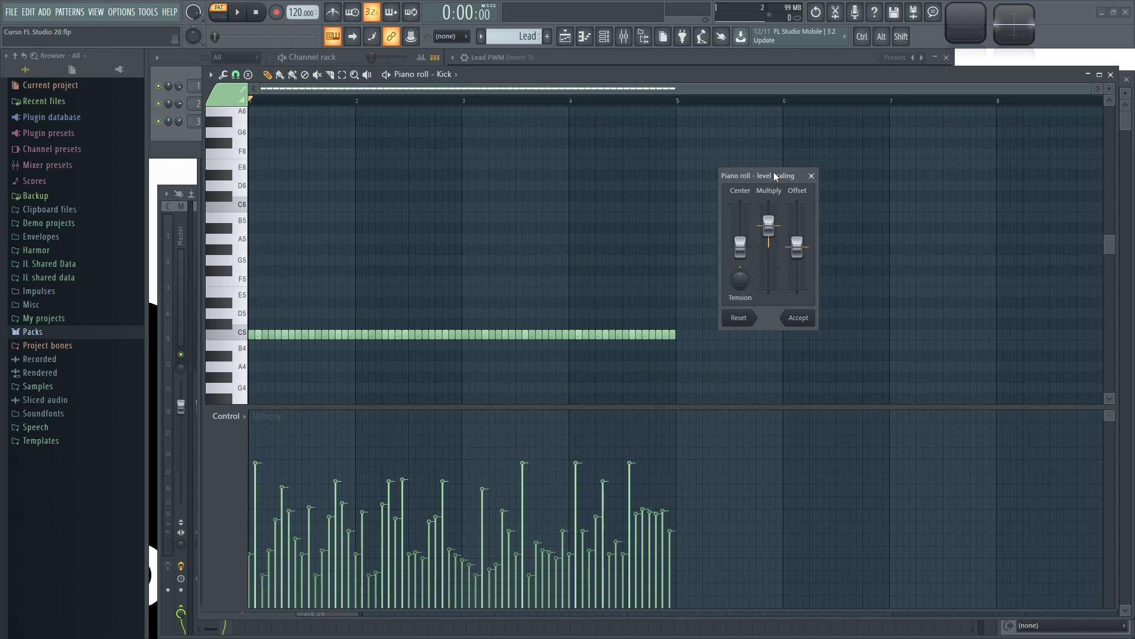
left_click_drag(761, 176, 746, 173)
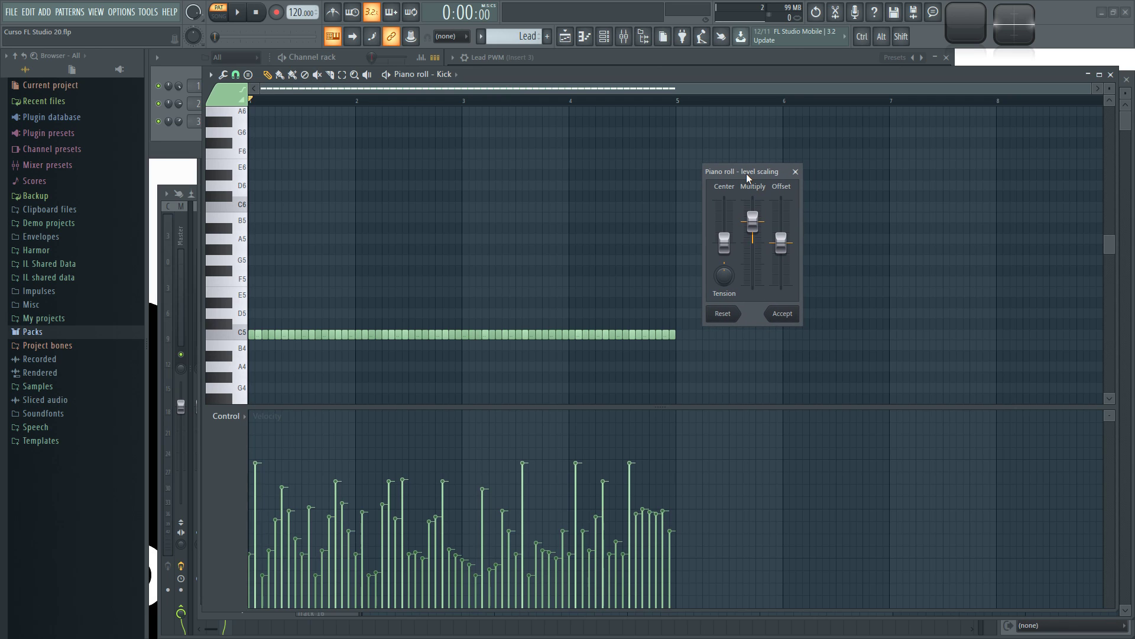
Play the kick pattern and raise the level scaling Multiply slightly to increase the note velocities
key("space")
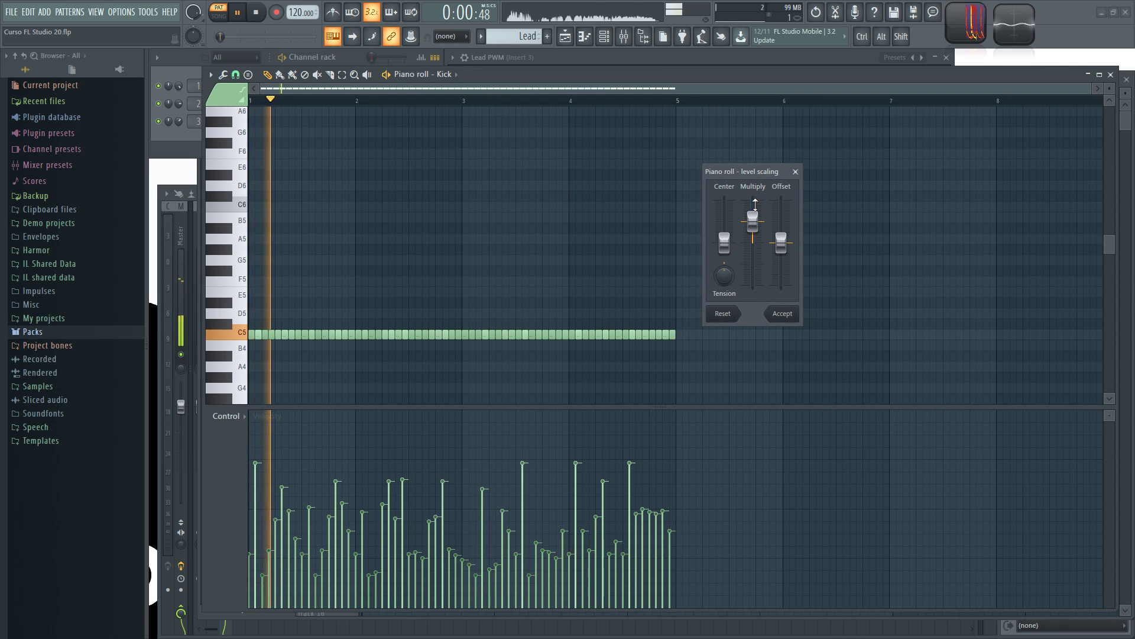
key("space")
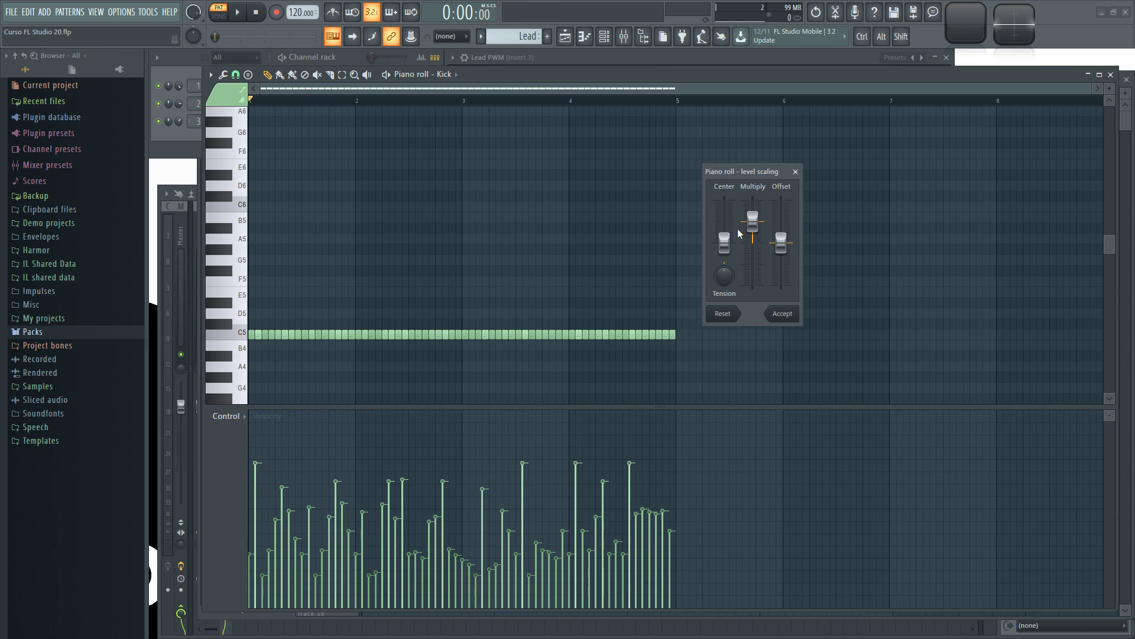
mouse_move(749, 214)
left_mouse_down()
mouse_move(750, 235)
mouse_move(749, 210)
left_mouse_up()
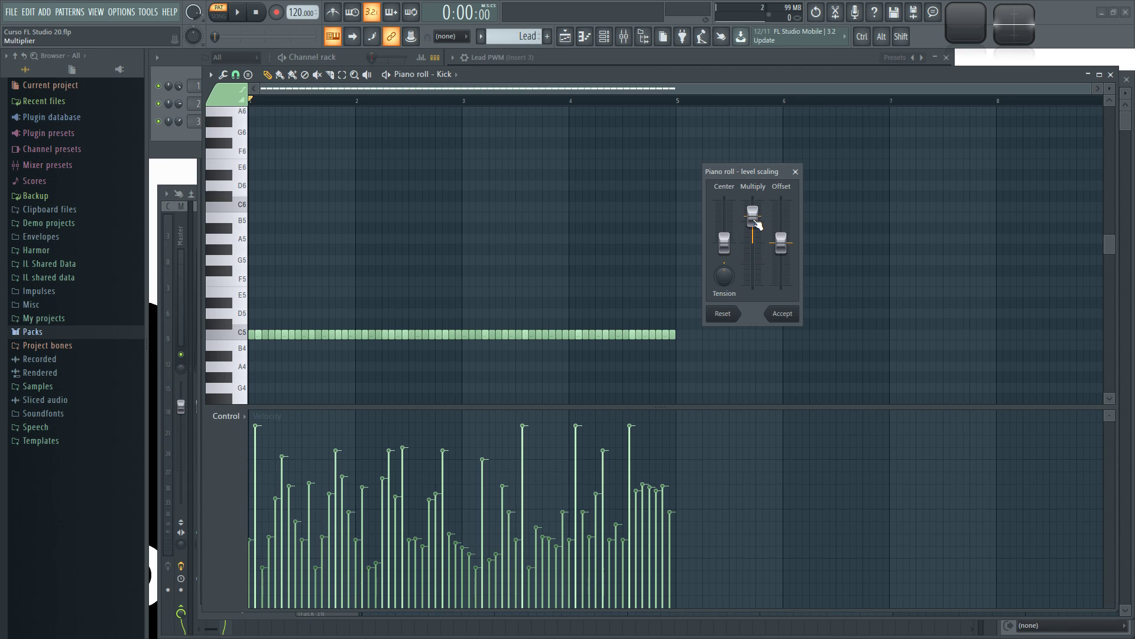
Try different Multiply, Offset and Center levels on the kick velocities, and close the level scaling window without accepting
mouse_move(755, 222)
left_mouse_down()
mouse_move(753, 234)
mouse_move(752, 221)
left_mouse_up()
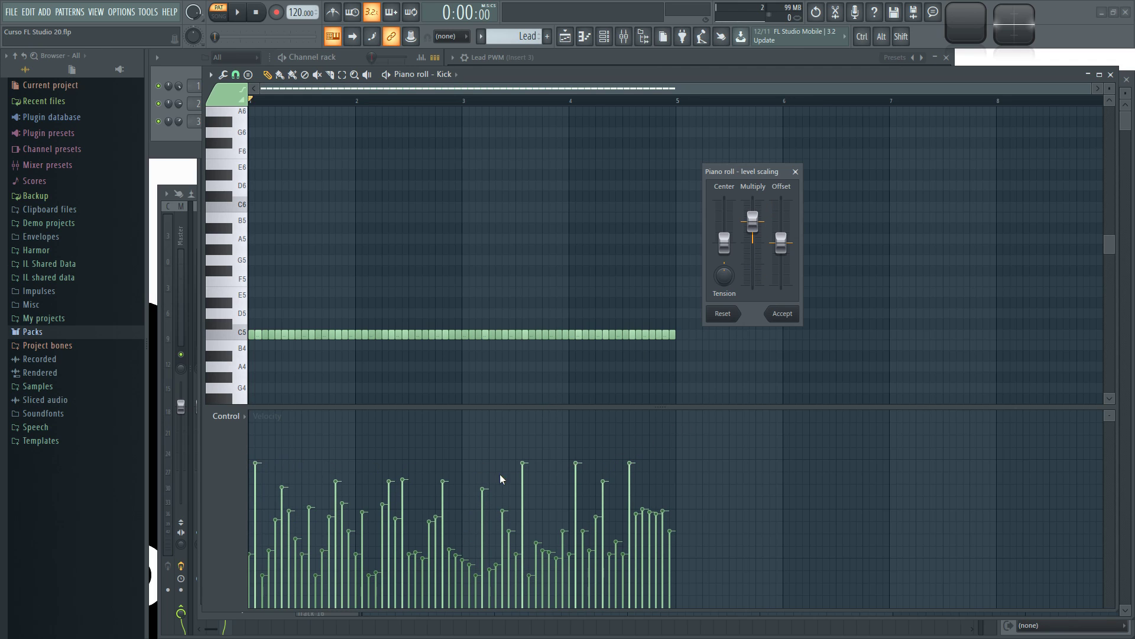
left_click_drag(752, 221, 752, 215)
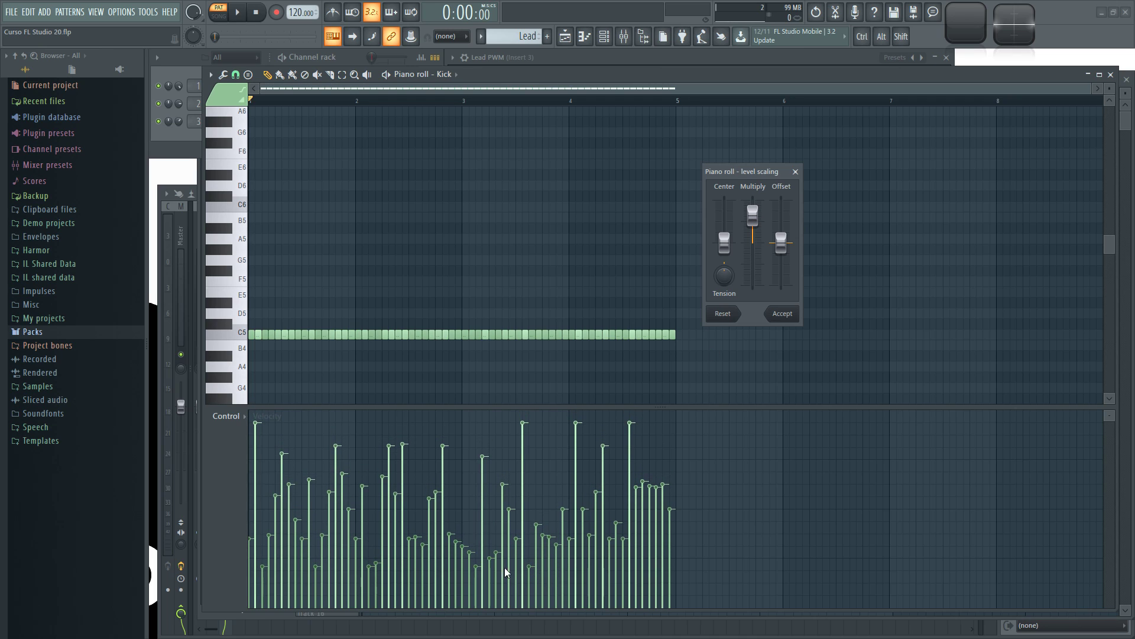
mouse_move(755, 220)
left_mouse_down()
mouse_move(756, 231)
mouse_move(753, 220)
left_mouse_up()
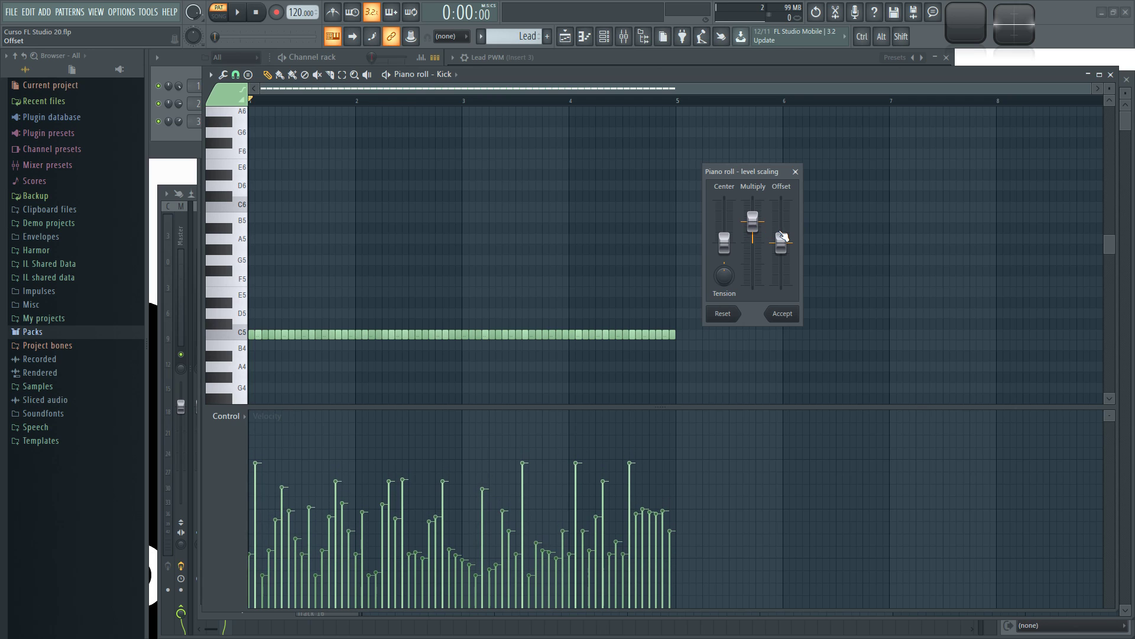
left_click_drag(786, 249, 761, 238)
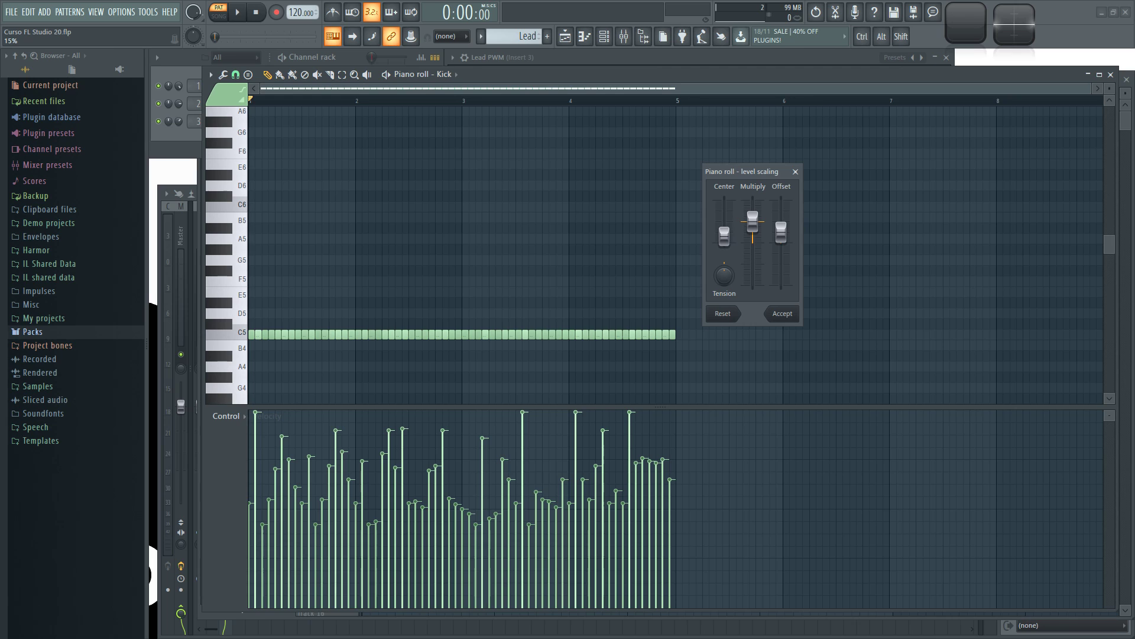
left_click_drag(784, 238, 724, 204)
left_click_drag(724, 201, 752, 217)
key("Escape")
Select the kick notes, draw a rising velocity ramp across the first bar and deselect them
left_click_drag(732, 371, 227, 300)
left_click_drag(351, 529, 238, 589)
key("ctrl+d")
Try scaling the first bar's velocity ramp with different Multiply levels and a lowered Offset, and close without accepting
left_click_drag(355, 357, 249, 311)
left_click(223, 75)
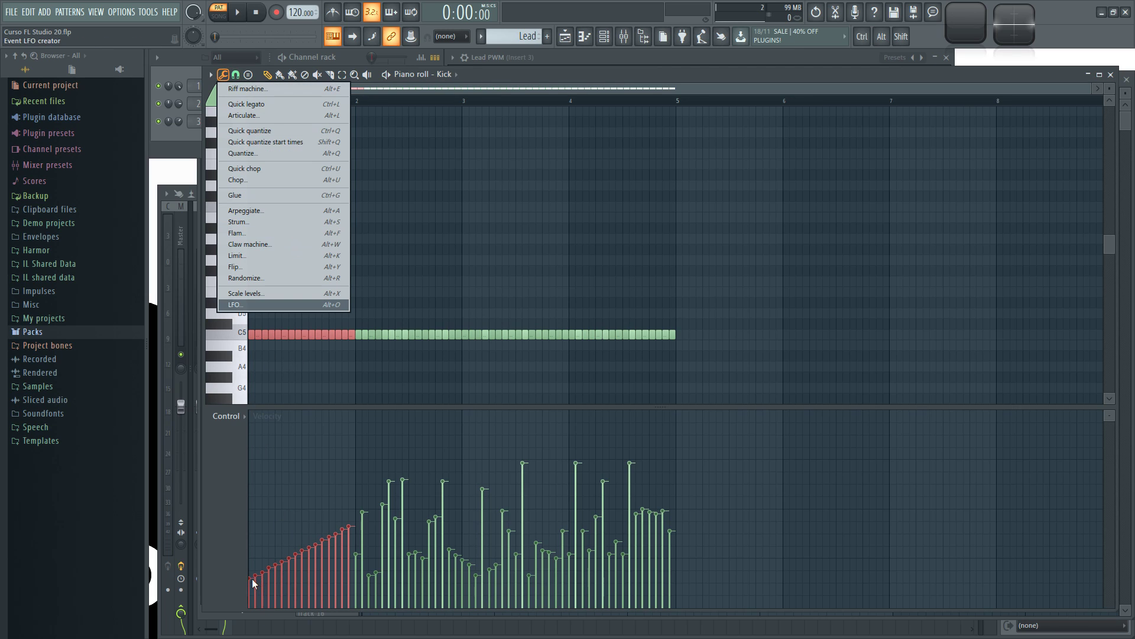
left_click(246, 294)
left_click_drag(757, 227, 757, 202)
left_click_drag(780, 246, 780, 262)
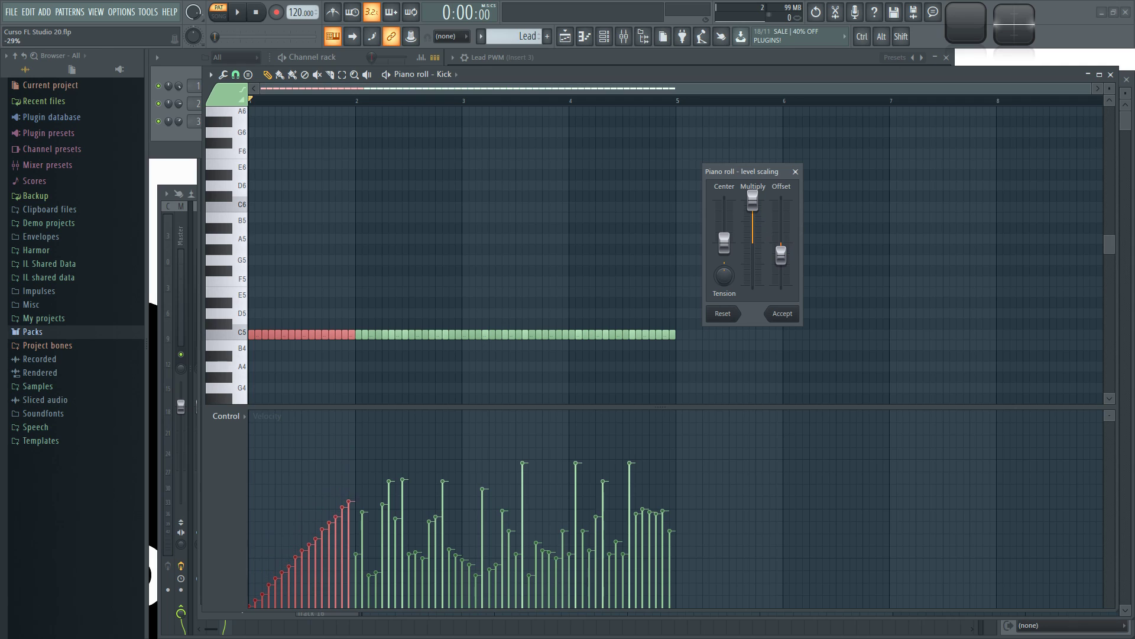
mouse_move(753, 201)
left_mouse_down()
mouse_move(753, 224)
mouse_move(753, 201)
mouse_move(728, 242)
mouse_move(727, 228)
mouse_move(759, 216)
left_mouse_up()
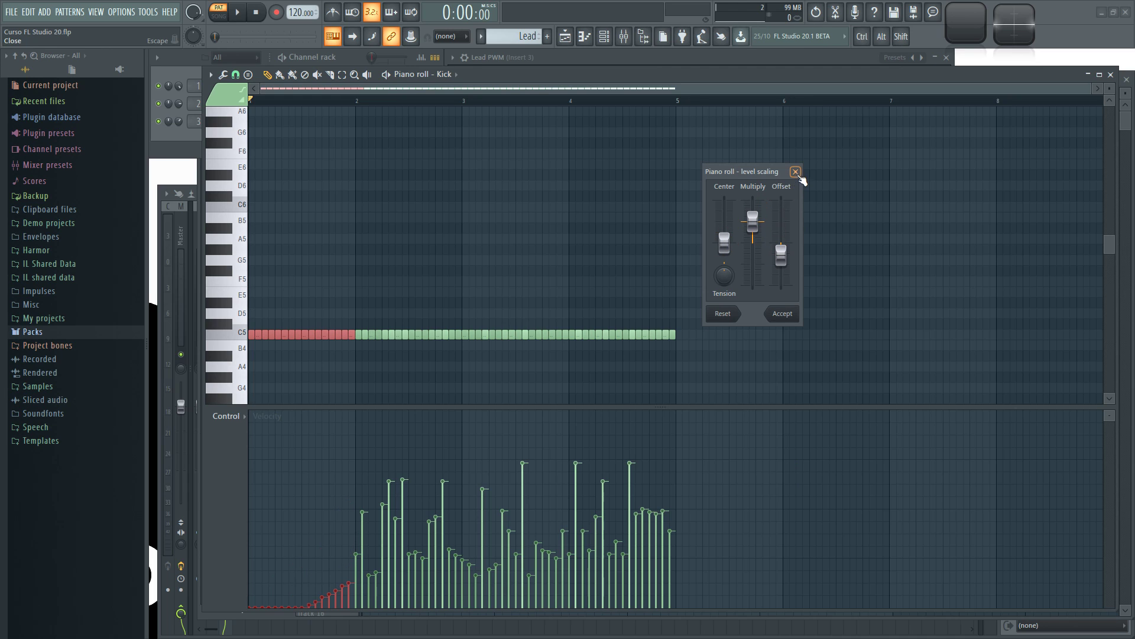
left_click(796, 172)
left_click(529, 337)
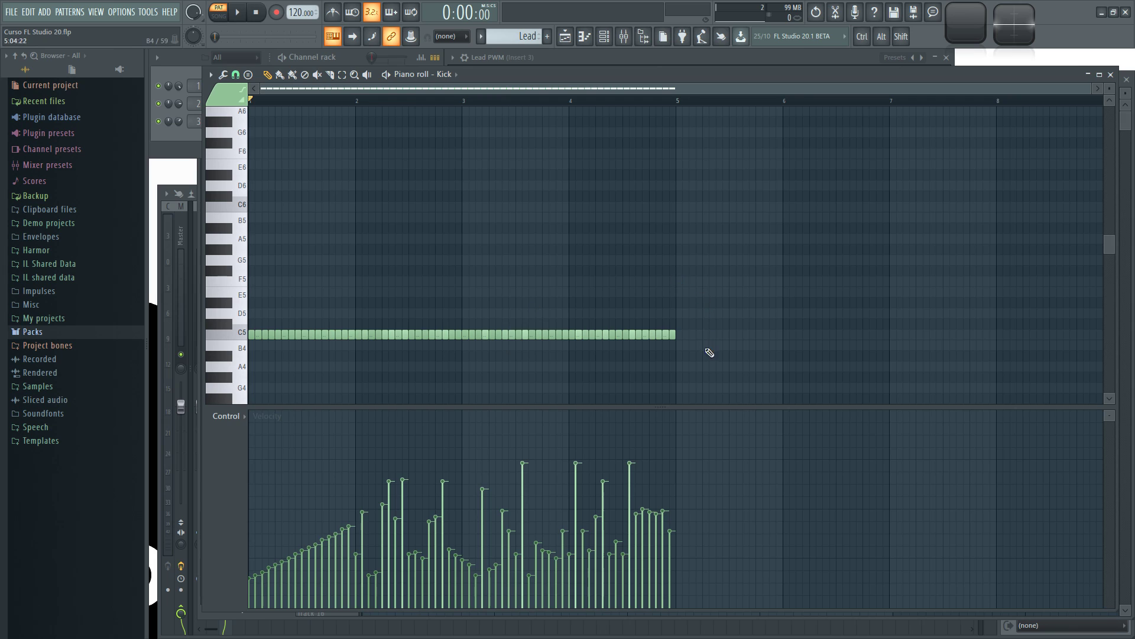
Flatten the kick velocities in bars 2 to 4 by centring the level scaling Multiply and raising the Offset, accept and deselect
left_click_drag(779, 370, 362, 284)
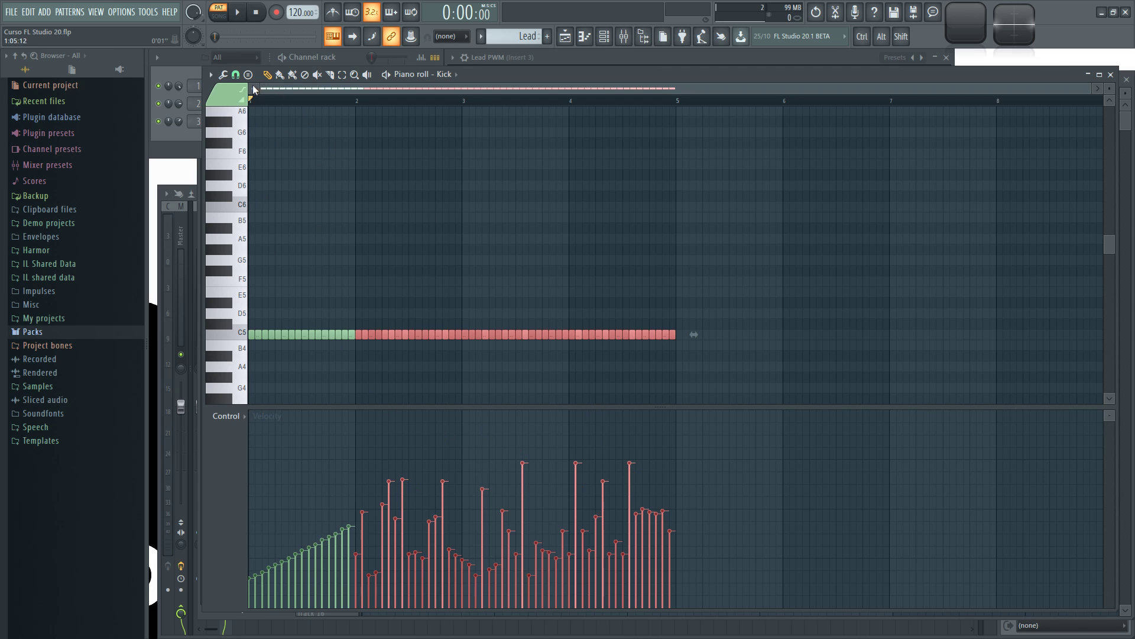
left_click(223, 74)
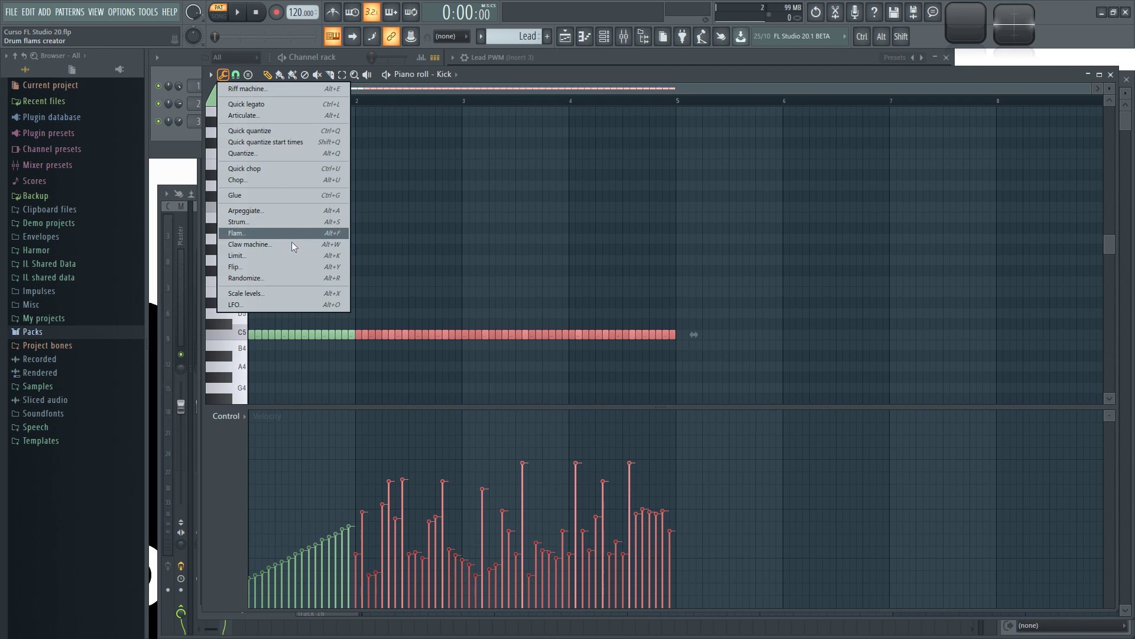
left_click(266, 293)
left_click_drag(752, 220, 752, 242)
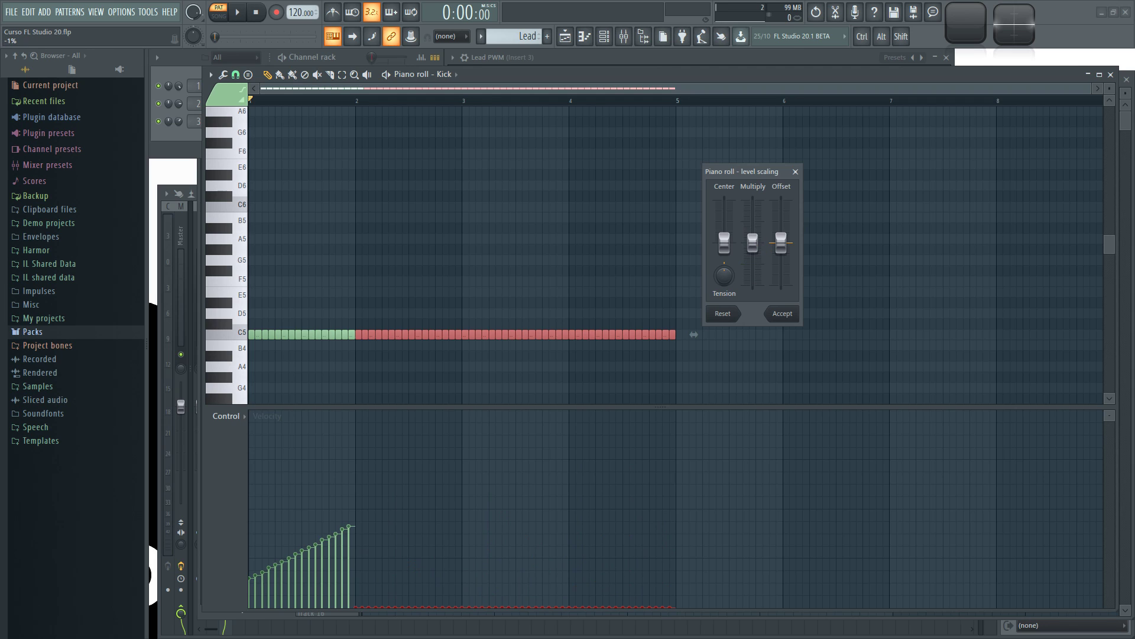
left_click_drag(787, 251, 784, 213)
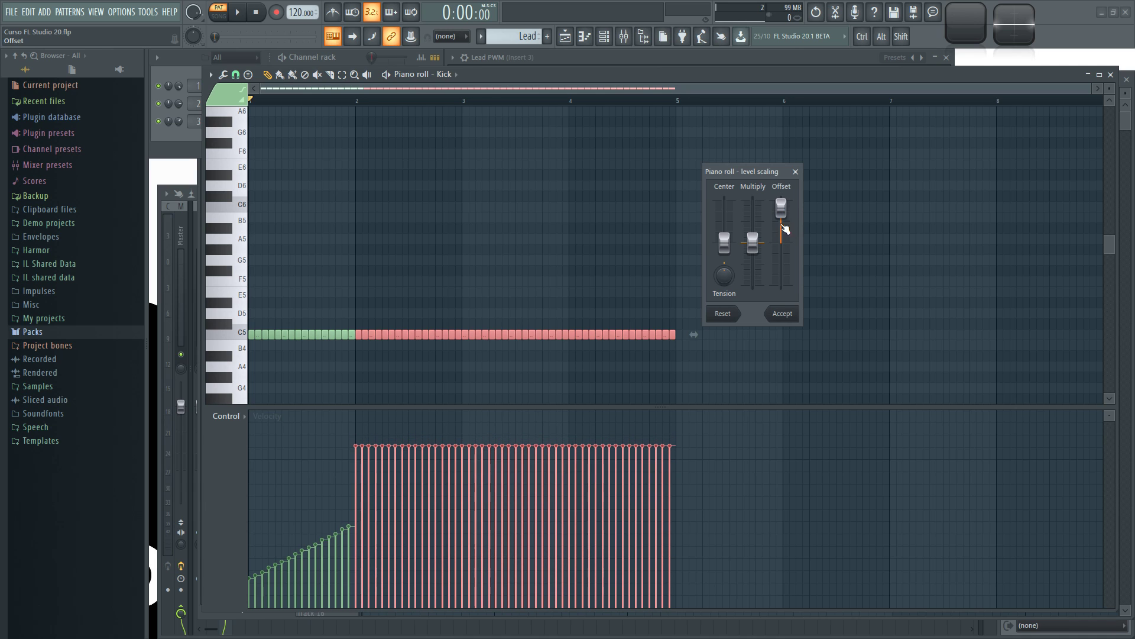
left_click(782, 313)
key("ctrl+d")
Show the note fine pitch values and draw varied pitches over the selected kick notes from mid bar 3 to bar 4
scroll(532, 266, "down", 2)
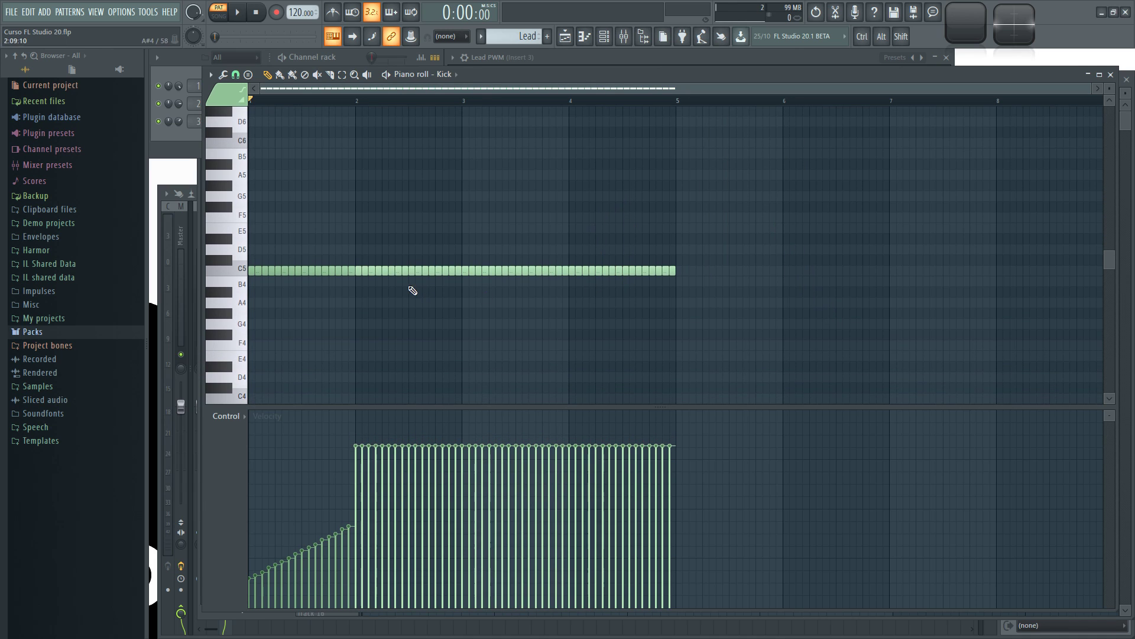
scroll(378, 249, "up", 1)
scroll(363, 224, "up", 1)
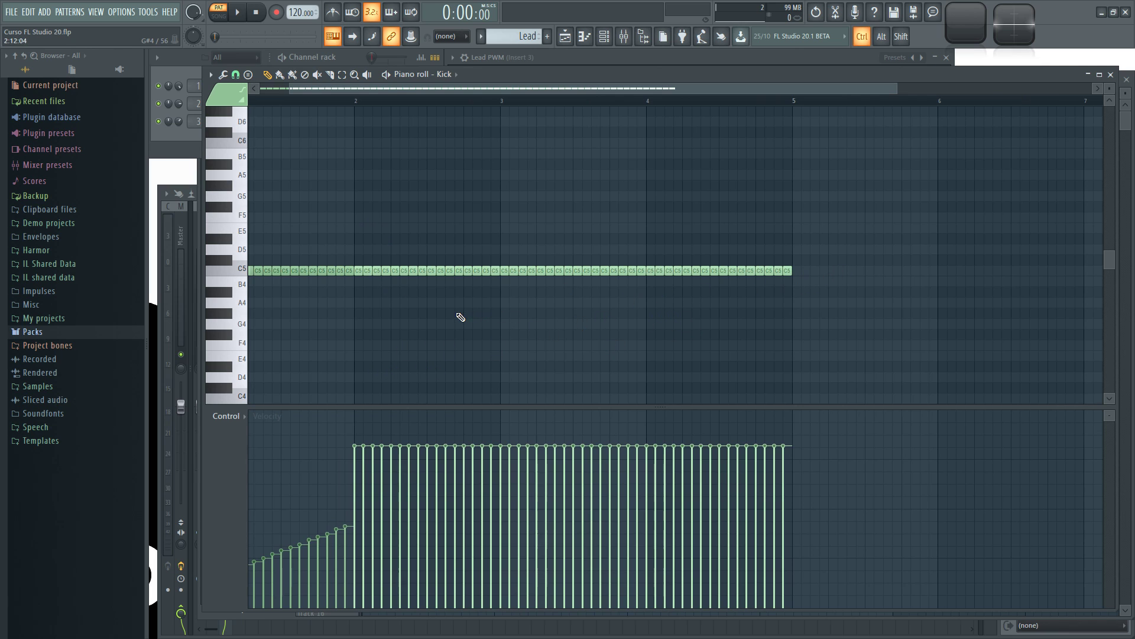
scroll(363, 353, "down", 2)
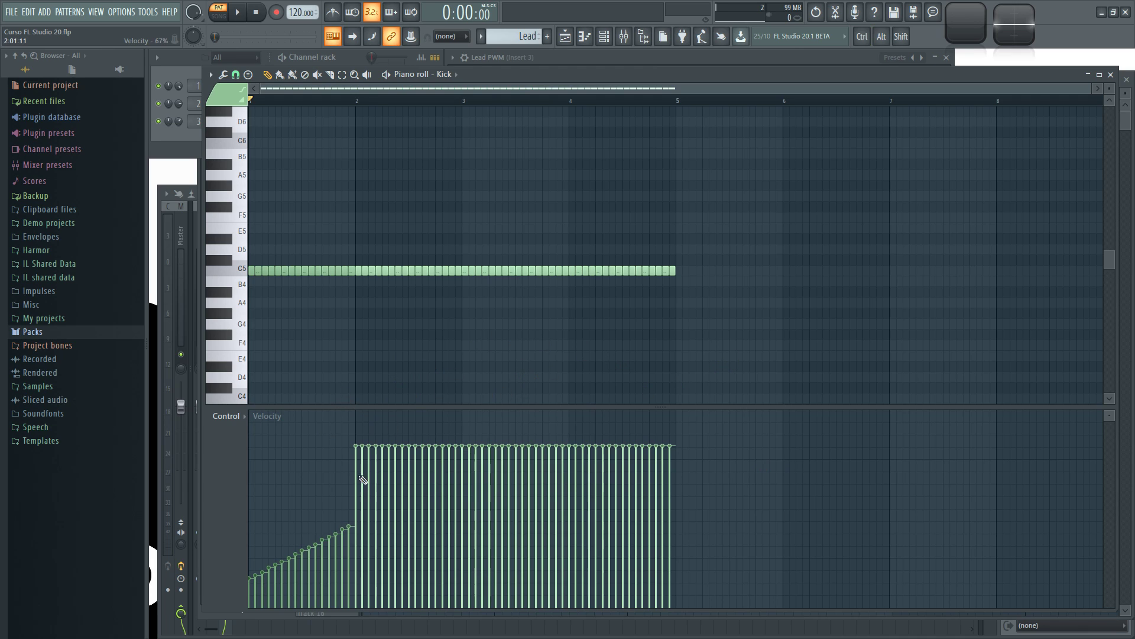
left_click(220, 459)
left_click(222, 465)
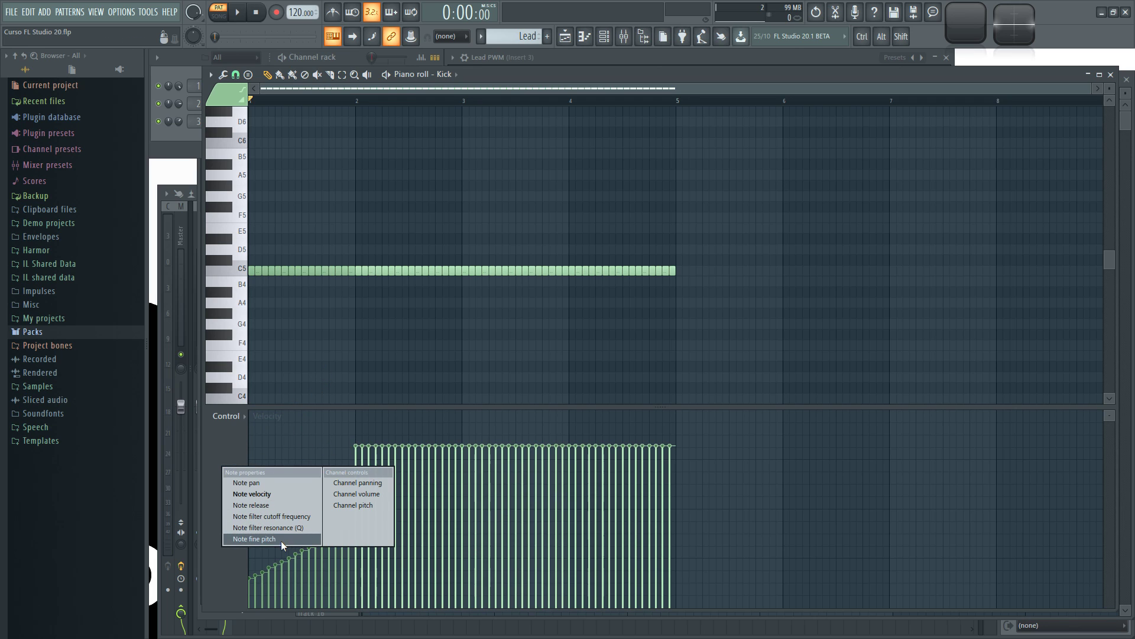
left_click(252, 538)
left_click_drag(742, 336, 506, 222)
mouse_move(541, 552)
left_mouse_down()
mouse_move(601, 499)
mouse_move(689, 506)
left_mouse_up()
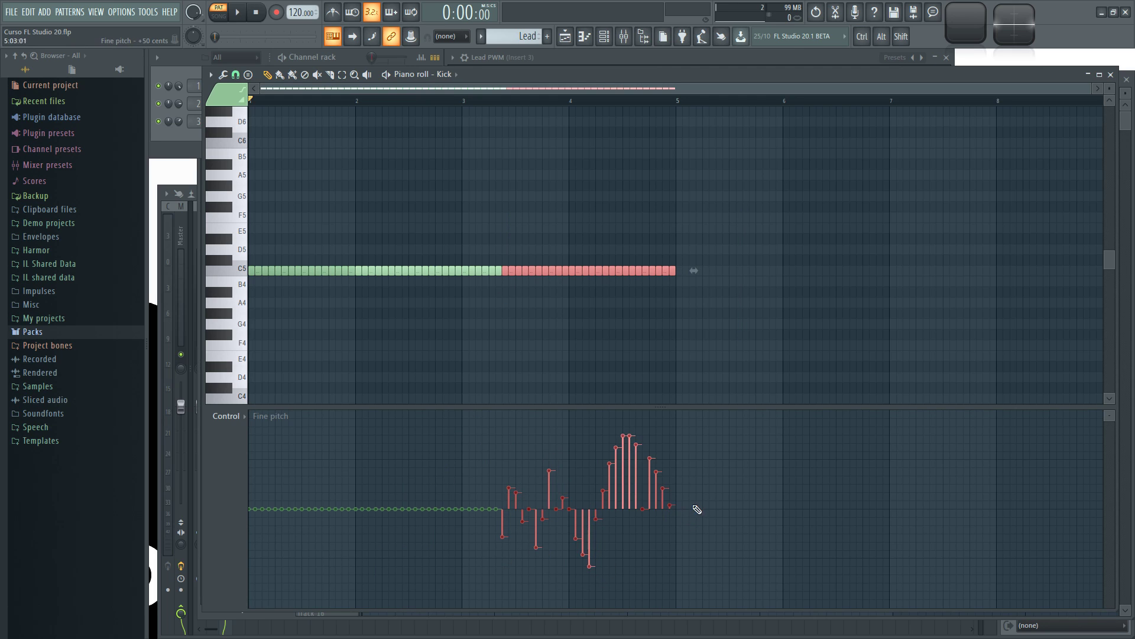
Try scaling the selected notes' fine pitch by resetting Offset and Multiply and raising Multiply slightly, and play the pattern
left_click(229, 79)
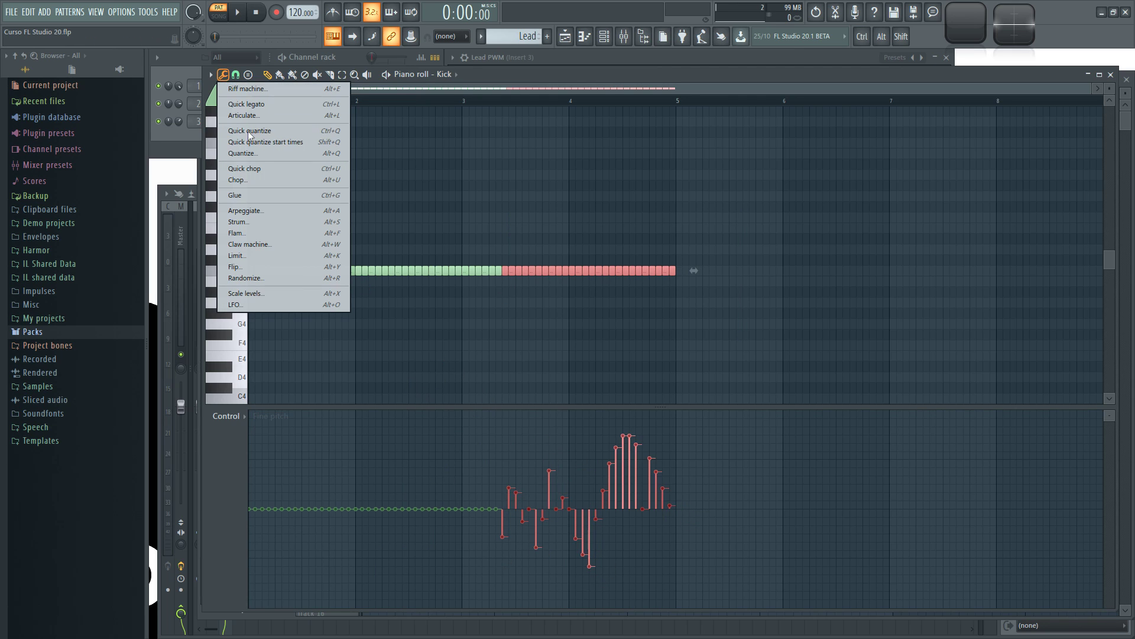
left_click(272, 293)
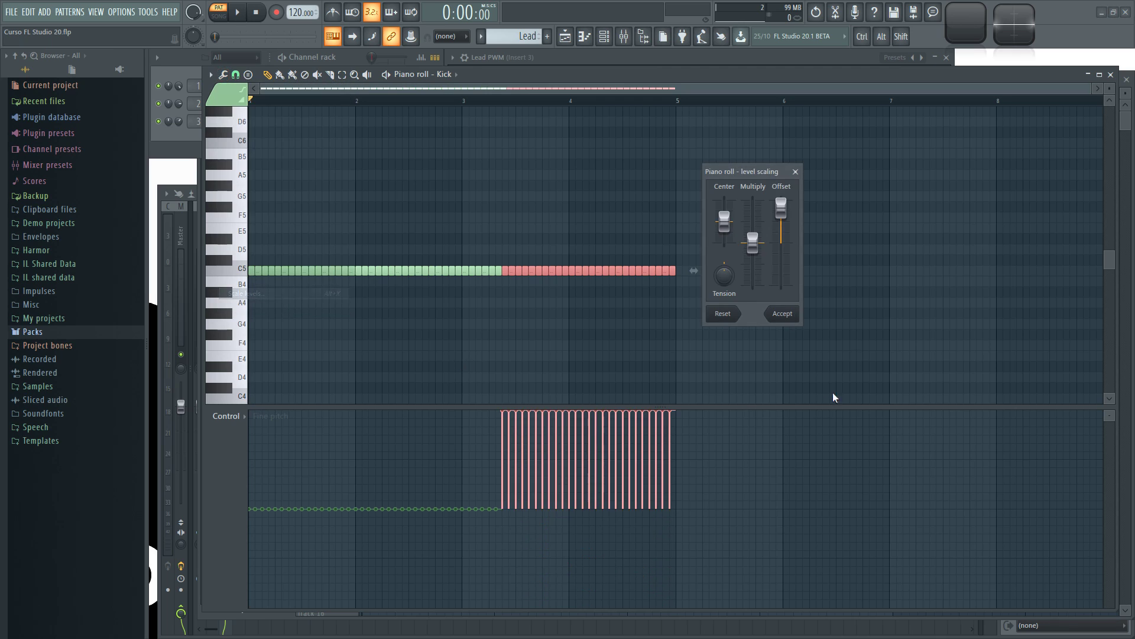
left_click(781, 212, "alt")
left_click(757, 247, "alt")
mouse_move(757, 231)
left_mouse_down()
mouse_move(756, 247)
mouse_move(752, 231)
left_mouse_up()
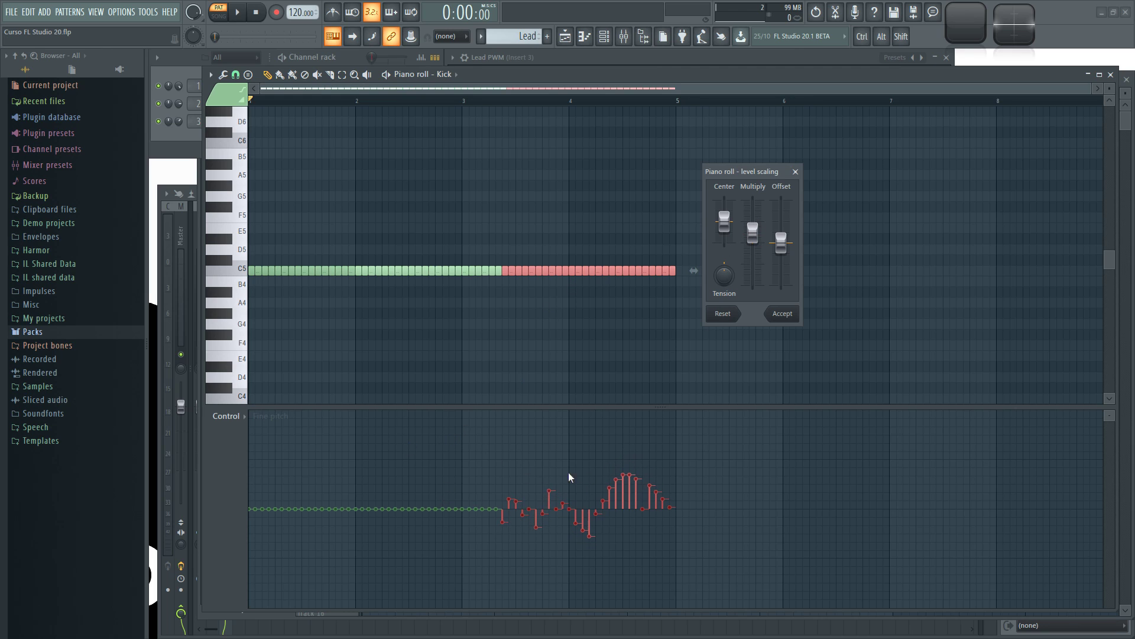
key("space")
key("space")
Close the level scaling window and delete the kick notes in bars 3 and 4
mouse_move(719, 284)
left_mouse_down()
mouse_move(719, 260)
mouse_move(719, 282)
mouse_move(466, 273)
left_mouse_up()
scroll(753, 240, "up", 5)
left_click(796, 171)
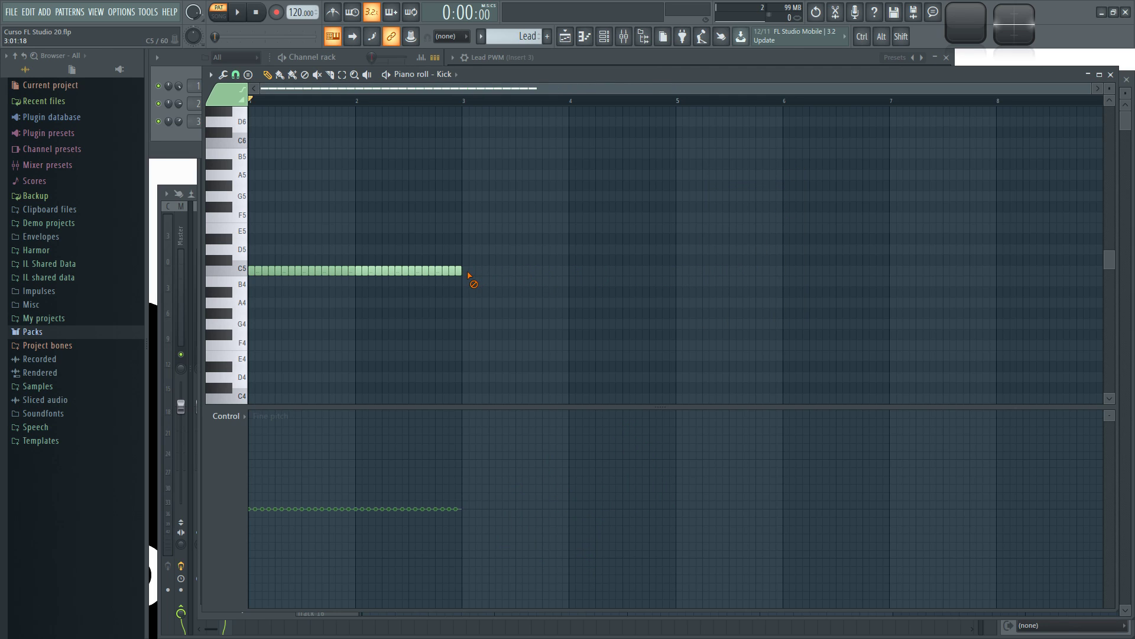
Show the note velocities again, select all kick notes and draw a rising ramp across the two bars
left_click(222, 473)
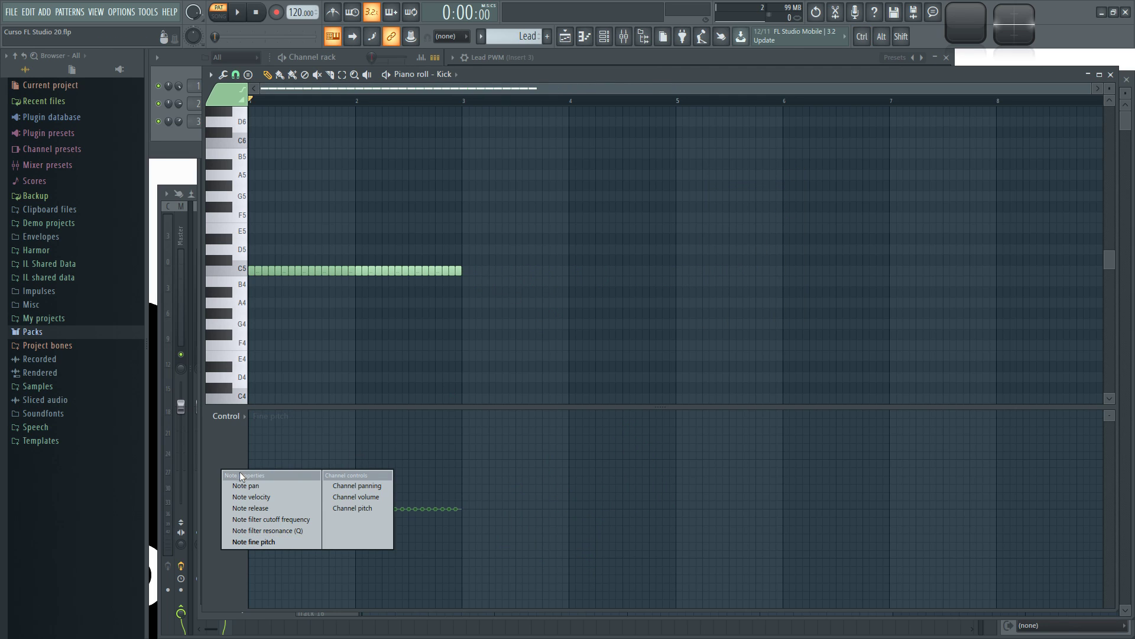
left_click(264, 496)
key("ctrl+a")
mouse_move(258, 604)
left_mouse_down()
mouse_move(334, 538)
mouse_move(473, 451)
left_mouse_up()
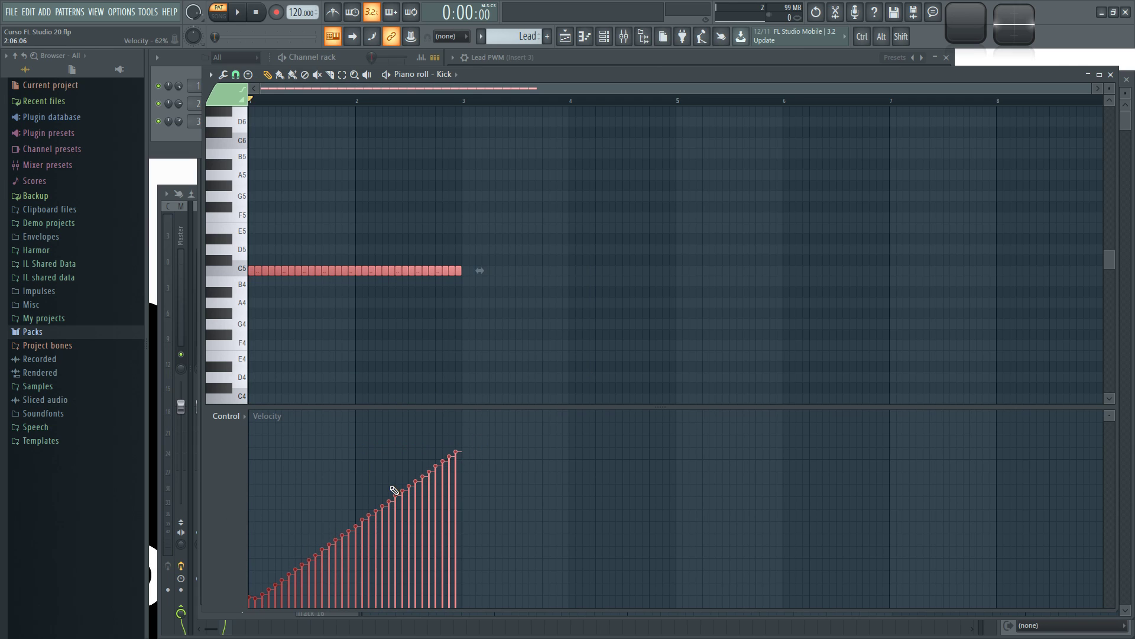
Try the level scaling Tension on the two-bar velocity ramp and close the window without accepting
left_click(228, 79)
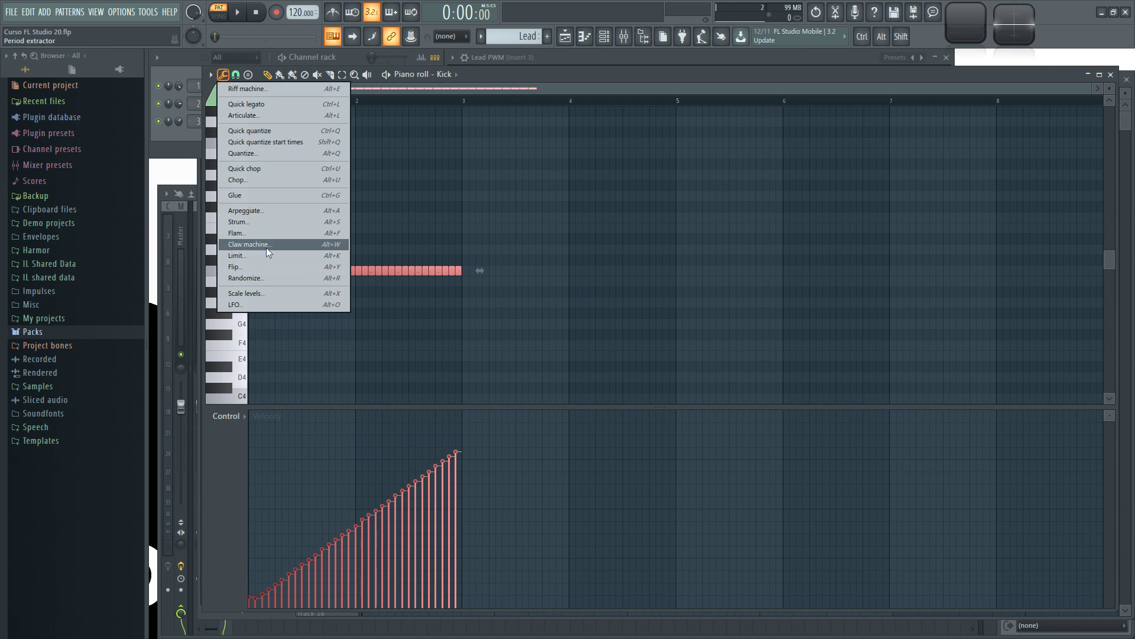
left_click(255, 292)
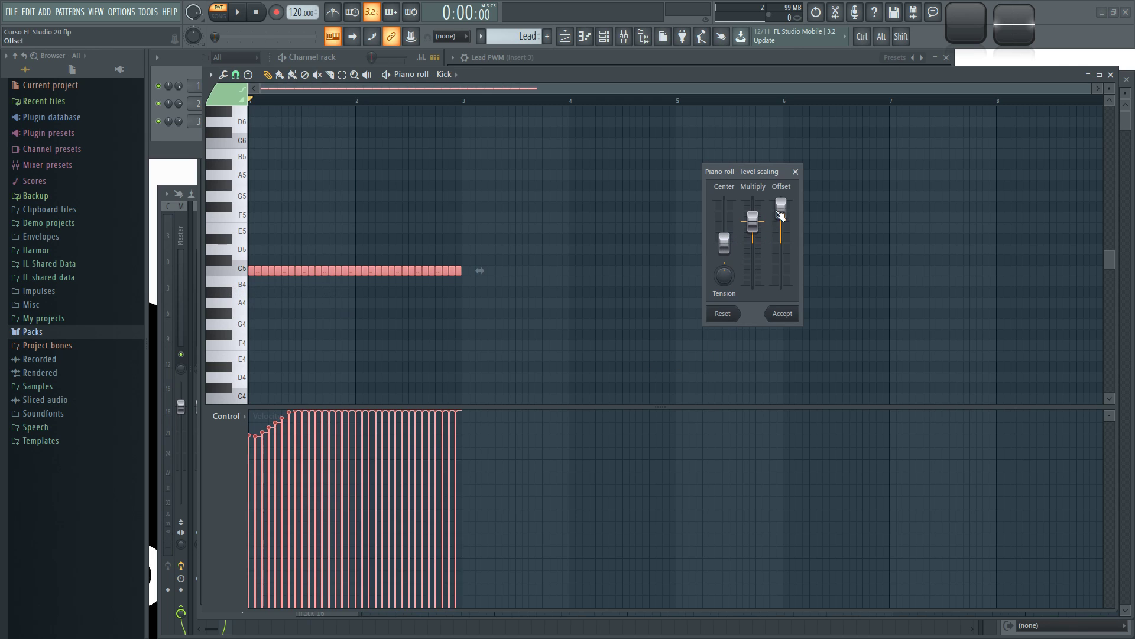
mouse_move(723, 274)
left_mouse_down()
mouse_move(724, 296)
mouse_move(724, 245)
mouse_move(724, 323)
mouse_move(724, 245)
mouse_move(723, 311)
mouse_move(724, 276)
left_mouse_up()
left_click(796, 173)
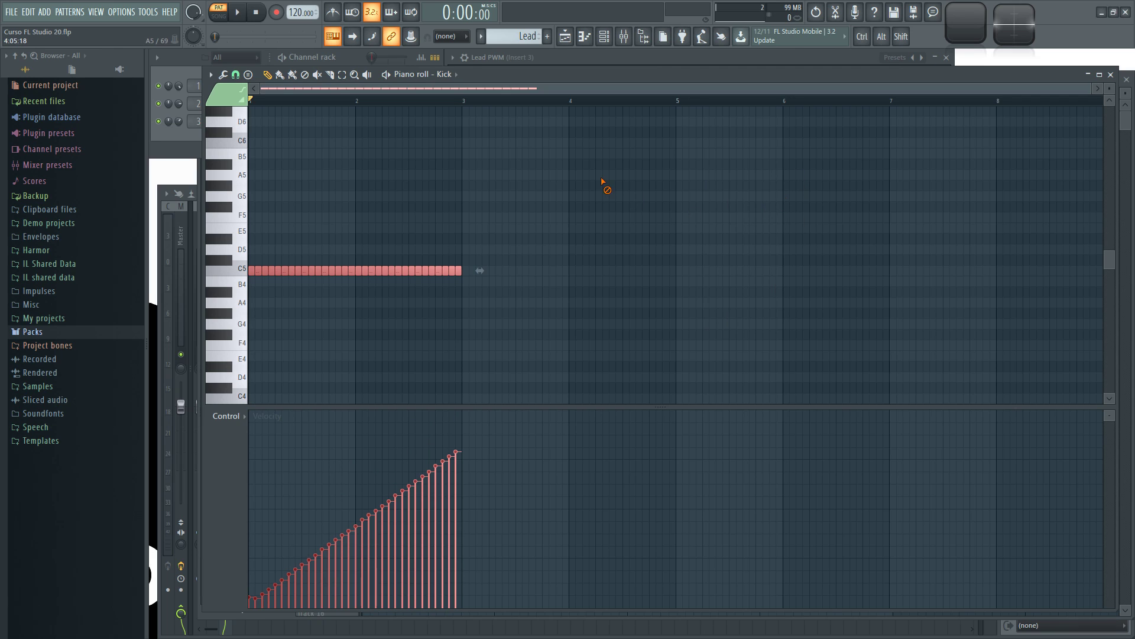
Select the two-bar kick pattern and duplicate it three times to fill eight bars
right_click(561, 294)
left_click_drag(661, 352, 248, 243)
key("ctrl+b")
key("ctrl+b")
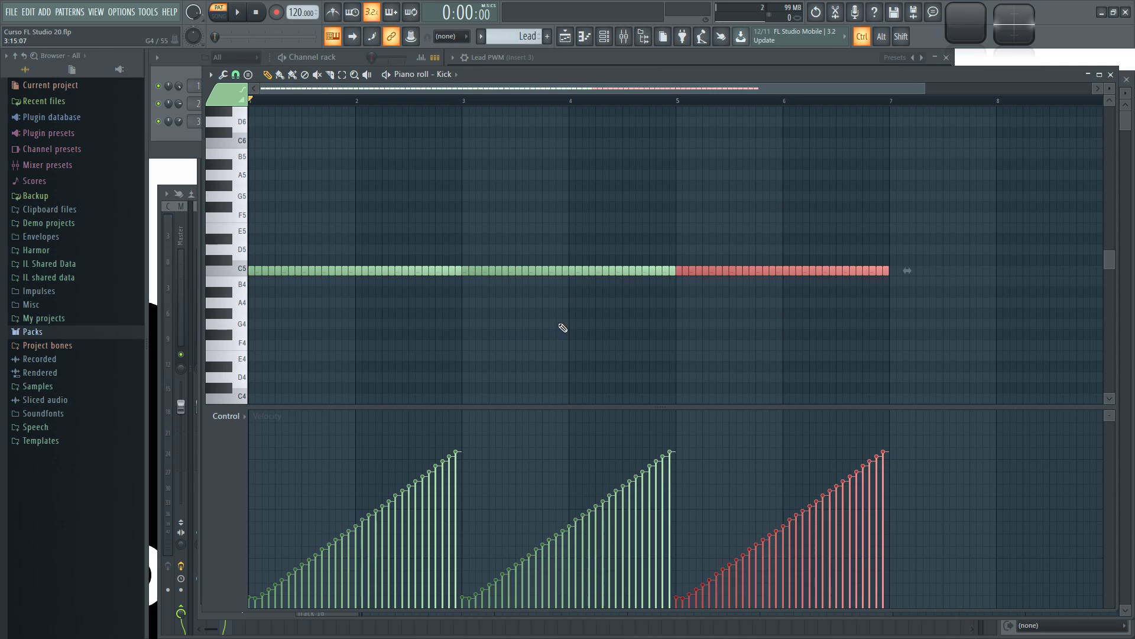
key("ctrl+b")
Select all kick notes in the eight bars and draw one uniform high velocity over them
scroll(851, 325, "down", 2)
left_click_drag(970, 348, 251, 233)
left_click_drag(260, 460, 963, 461)
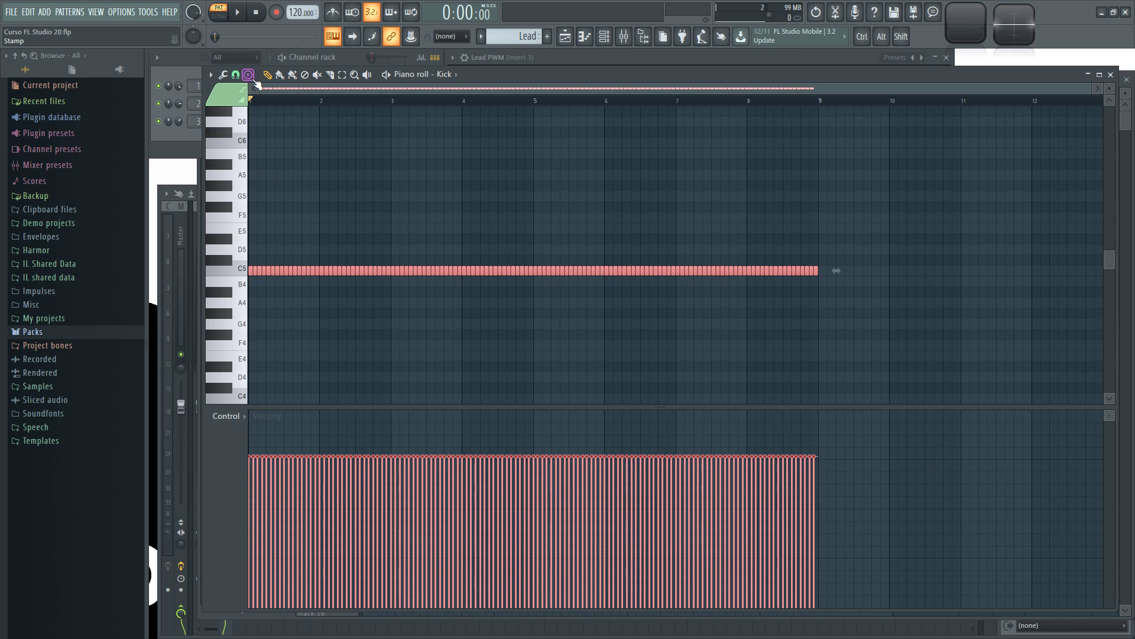
Open the LFO tool for the selected notes' velocities and move its window slightly
left_click(235, 74)
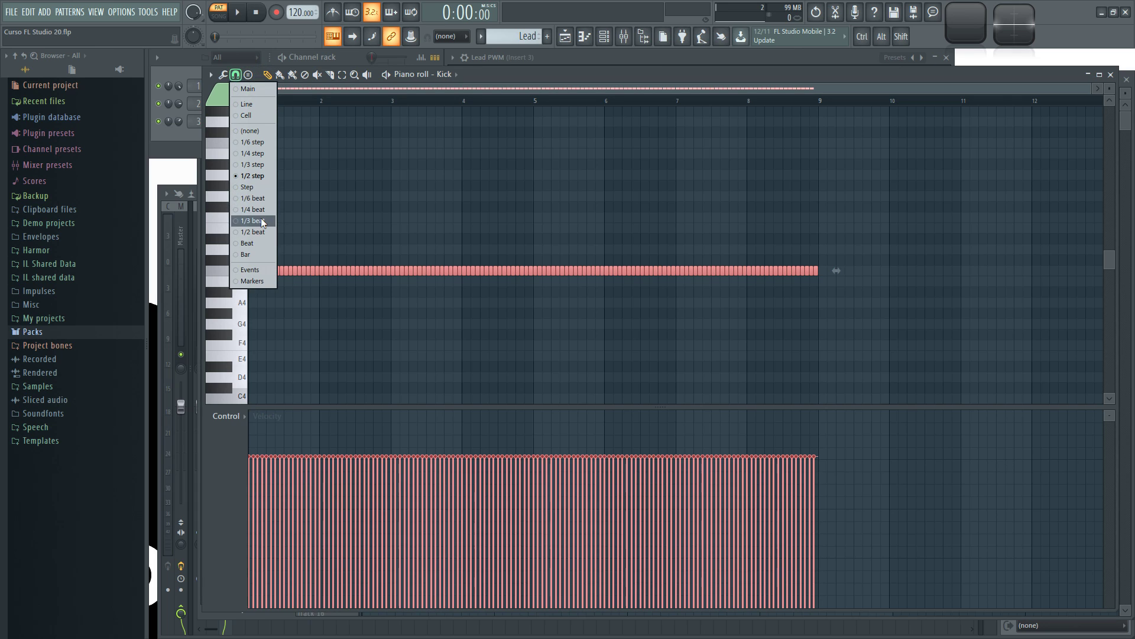
left_click(248, 75)
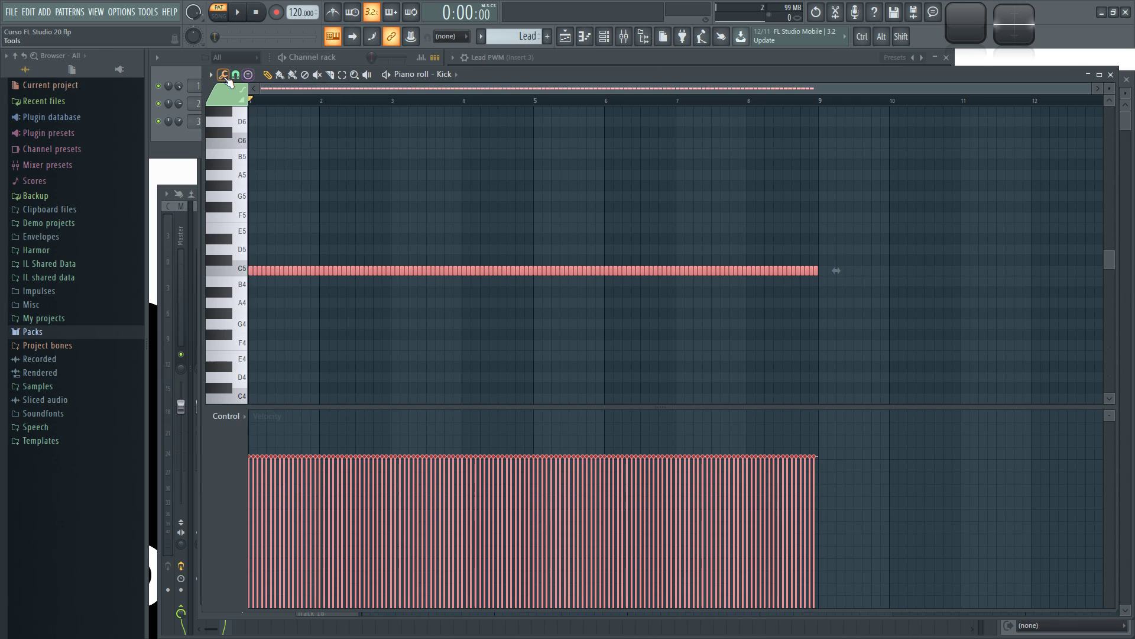
left_click(223, 74)
left_click(247, 303)
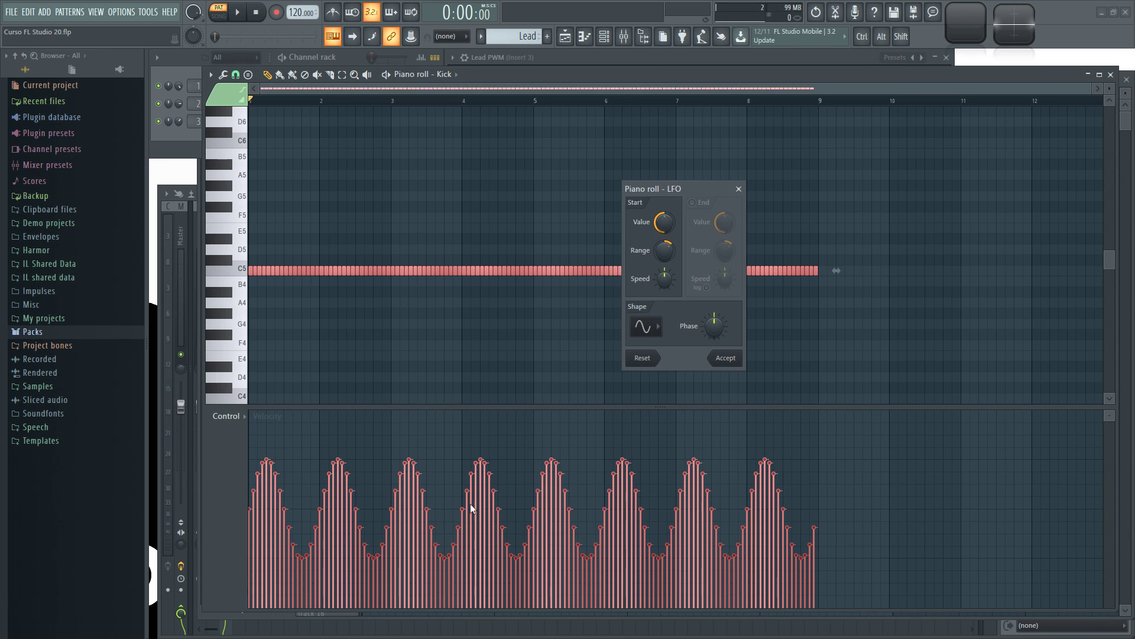
left_click_drag(672, 190, 684, 184)
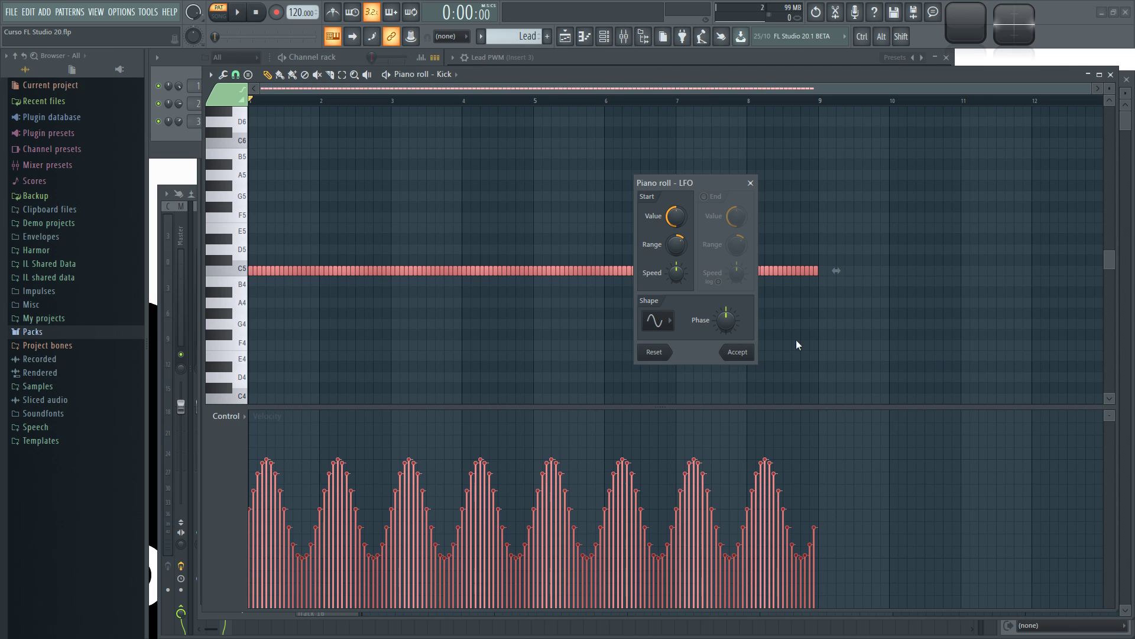
Play back the LFO-shaped kick velocities and raise the LFO's starting Range until they span nearly the full height
key("space")
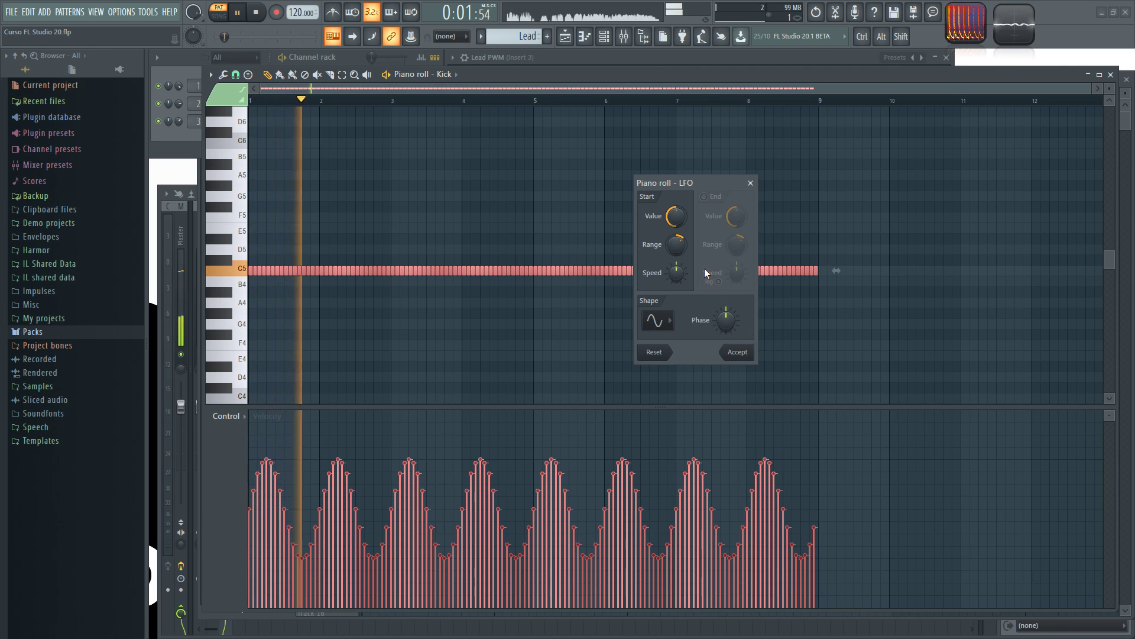
key("space")
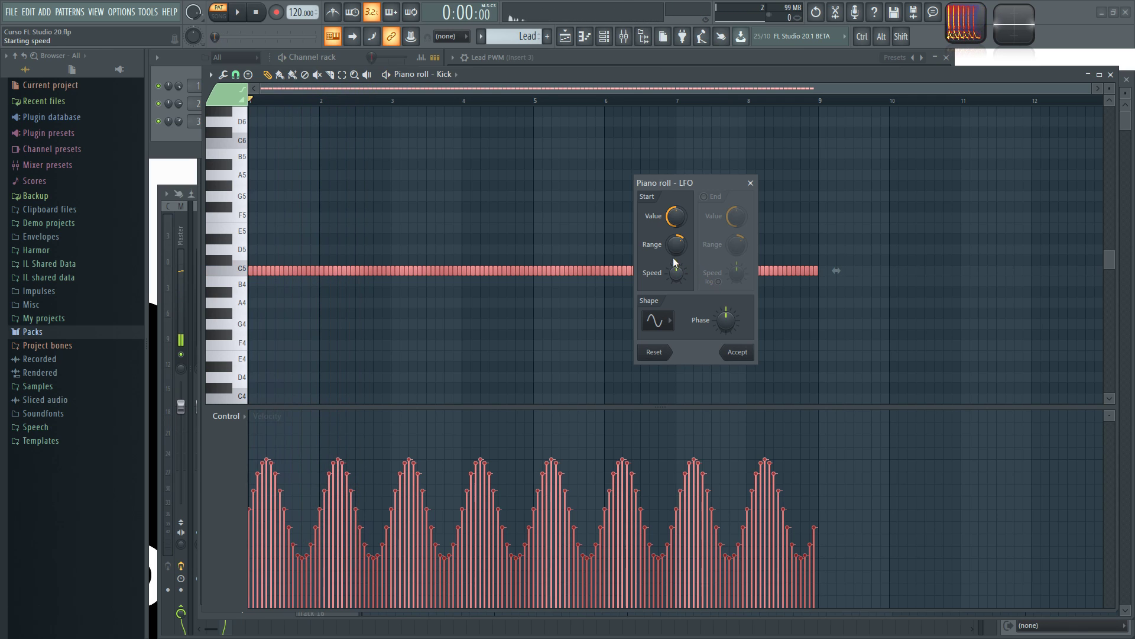
mouse_move(679, 220)
left_mouse_down()
mouse_move(678, 236)
mouse_move(678, 207)
left_mouse_up()
mouse_move(673, 263)
left_mouse_down()
mouse_move(673, 229)
mouse_move(673, 278)
mouse_move(673, 259)
left_mouse_up()
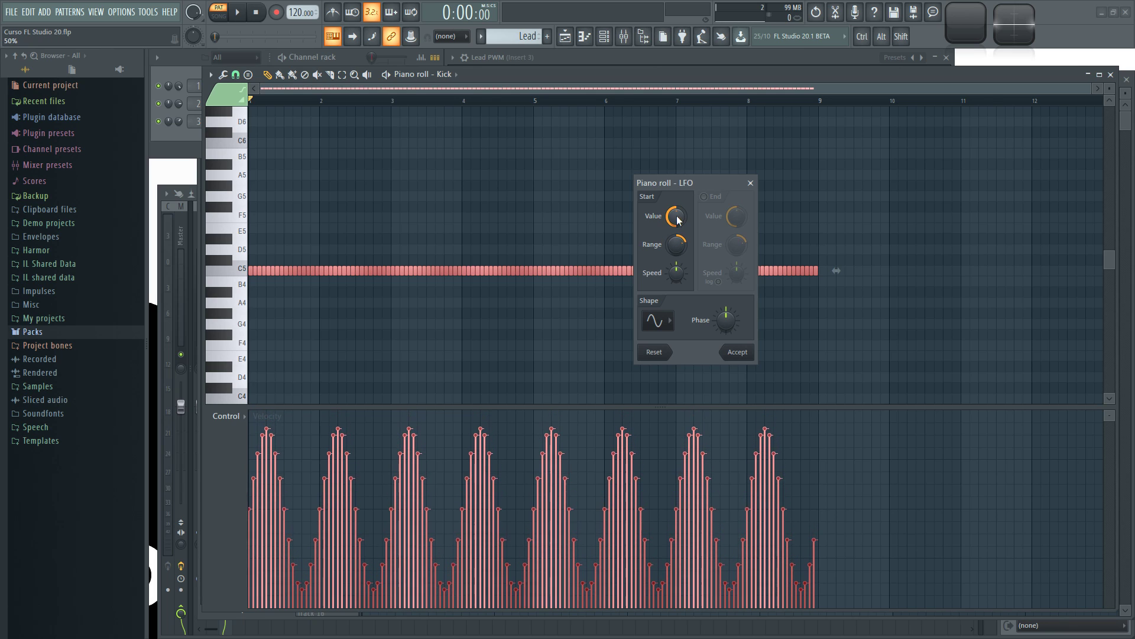
key("space")
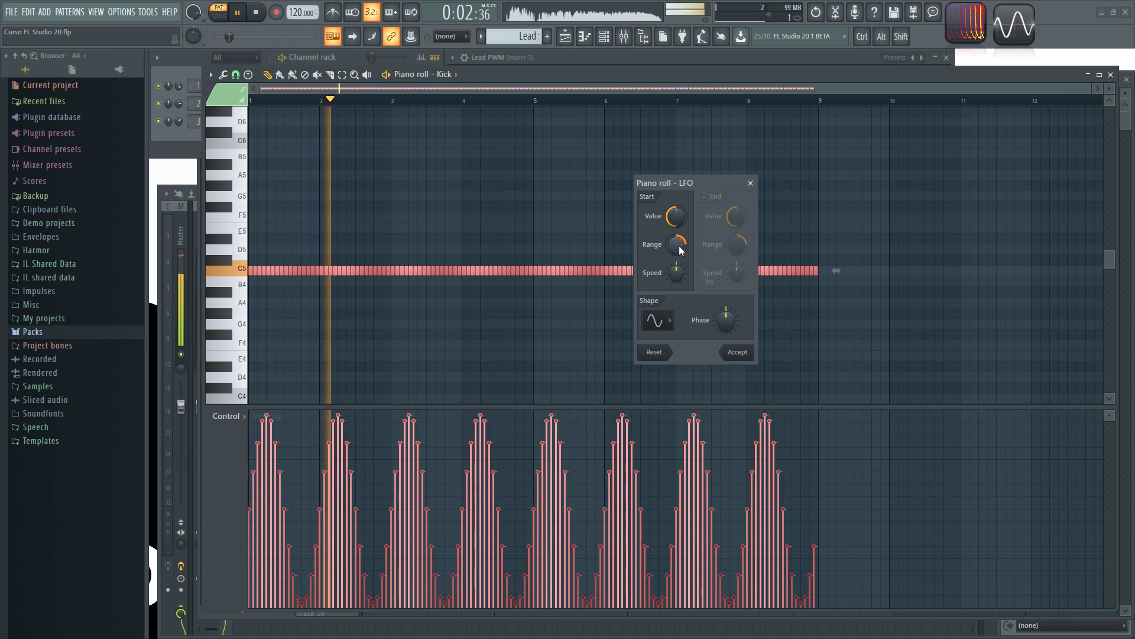
key("space")
Lower the LFO's starting Speed so the velocities swing in slow waves about three bars long, and preview playback
mouse_move(676, 273)
left_mouse_down()
mouse_move(676, 251)
mouse_move(676, 304)
mouse_move(676, 284)
left_mouse_up()
key("space")
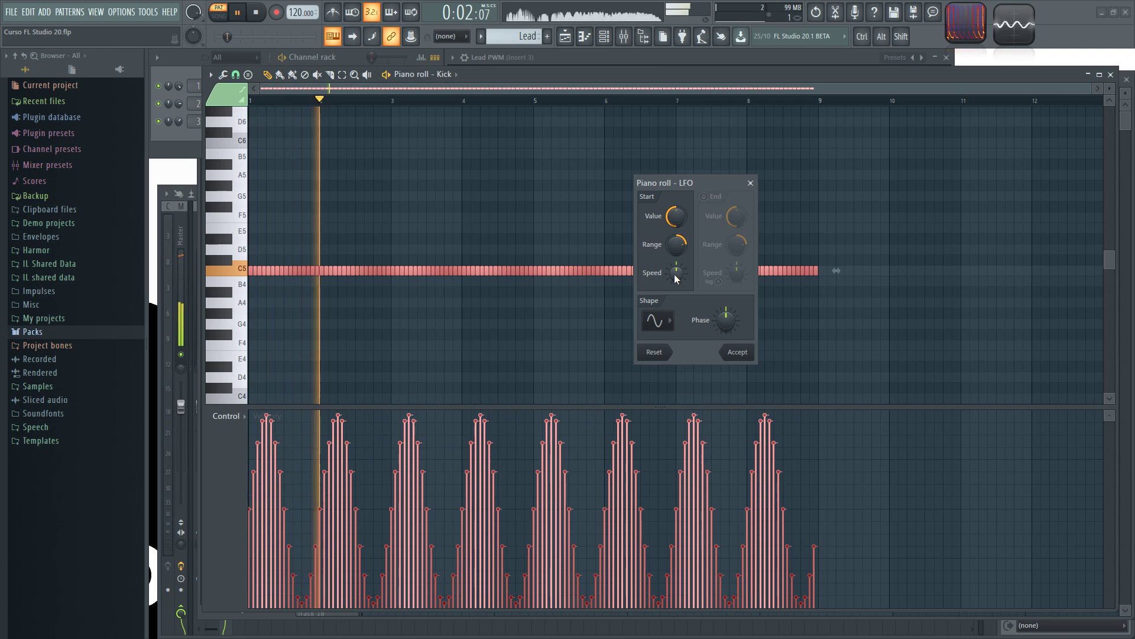
left_click_drag(677, 278, 677, 286)
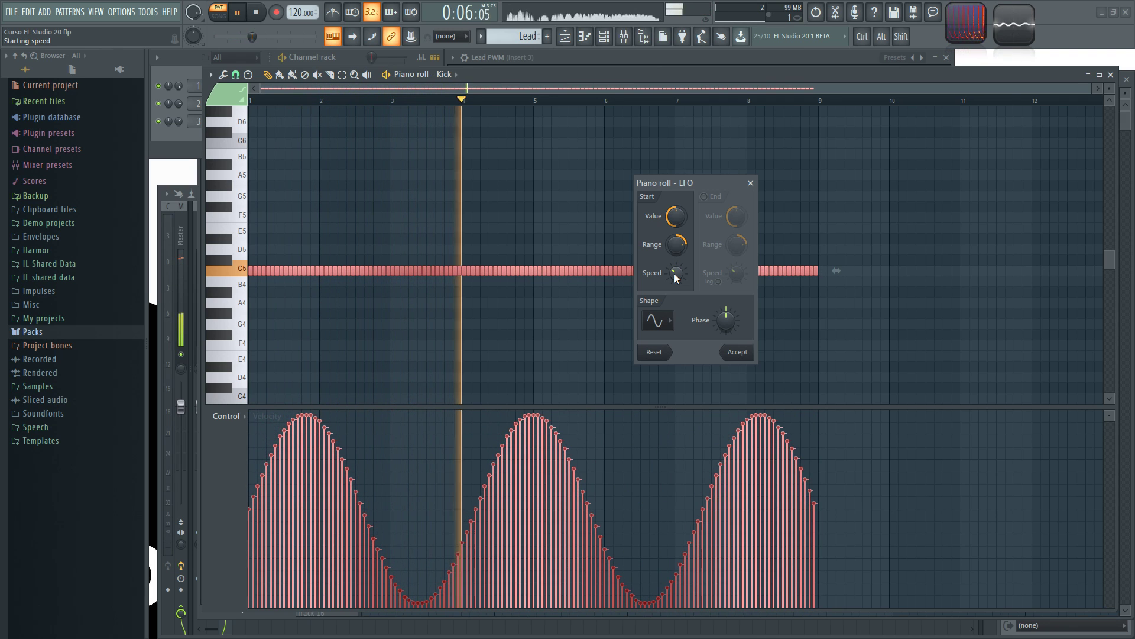
key("space")
Try the Triangle and Square LFO shapes on the velocities, return to Sine, and test the Phase
left_click(666, 322)
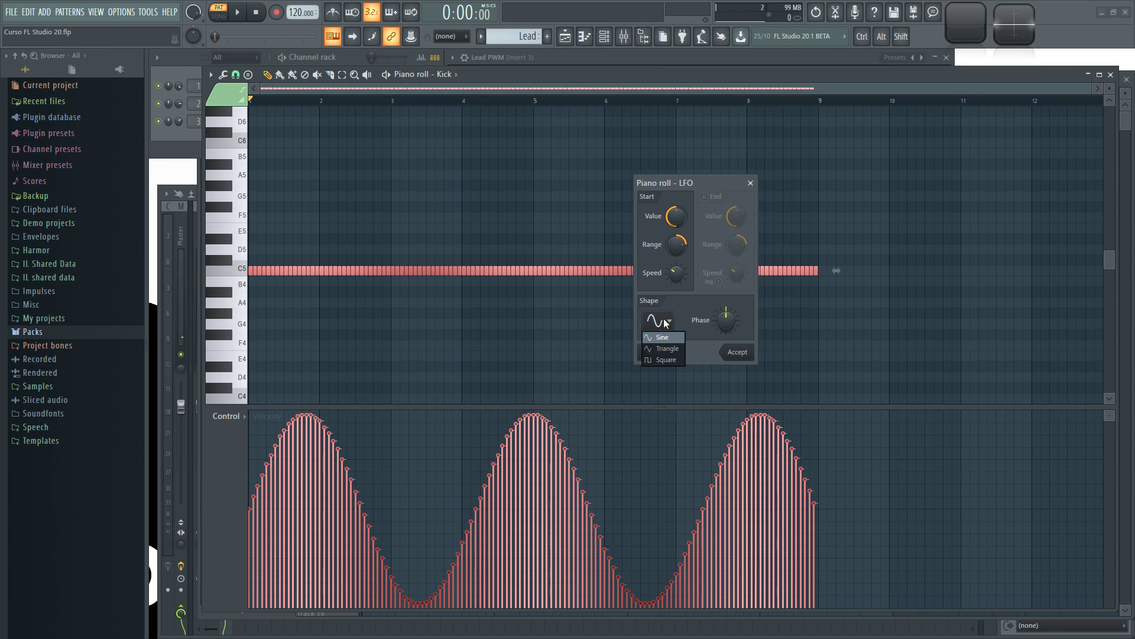
left_click(666, 348)
left_click(657, 322)
left_click(661, 338)
left_click(660, 324)
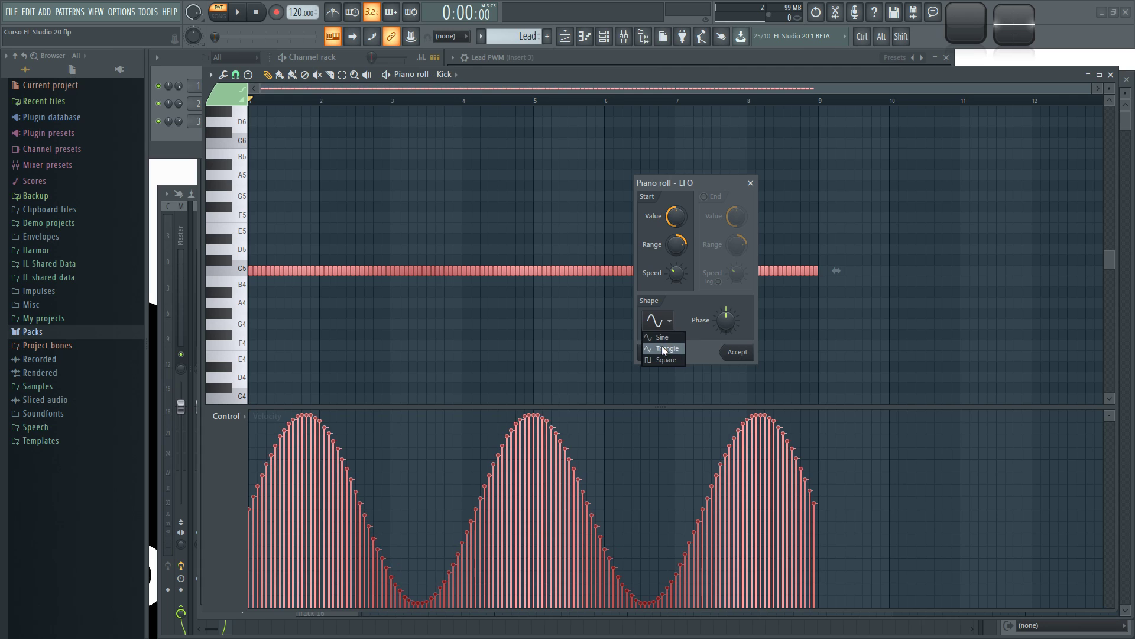
left_click(665, 348)
left_click(665, 327)
left_click(660, 360)
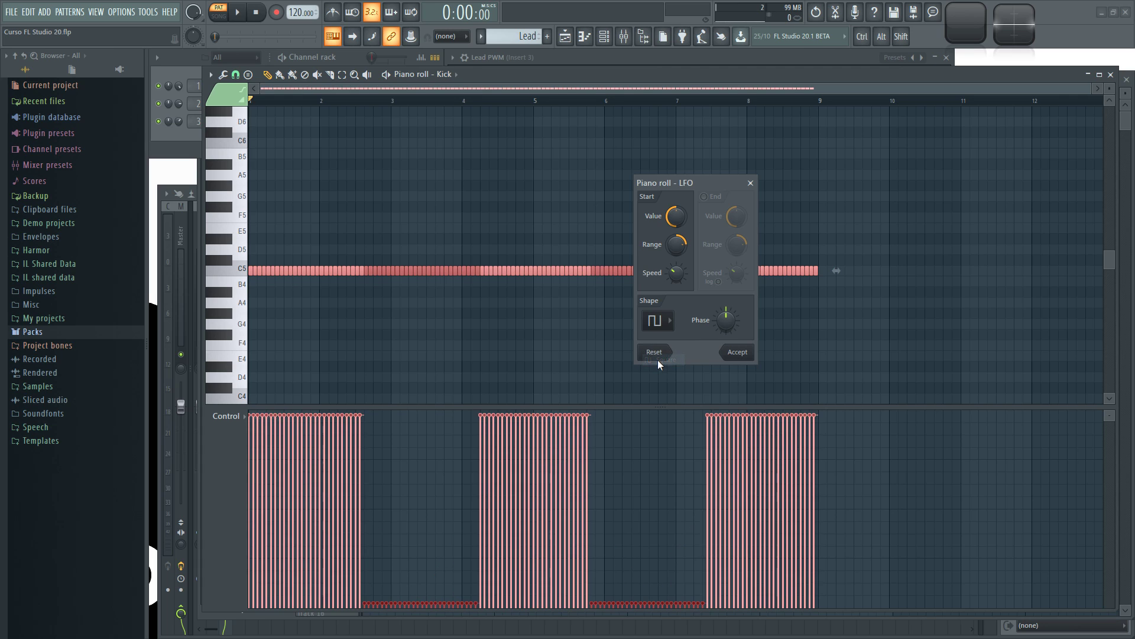
left_click(668, 325)
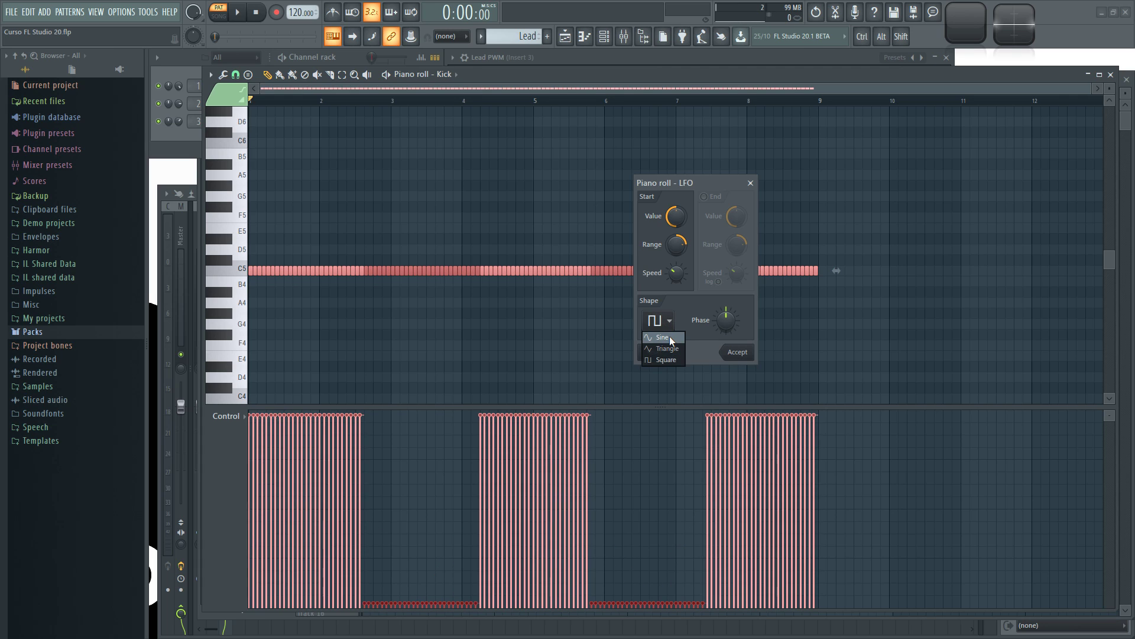
left_click(670, 336)
mouse_move(726, 320)
left_mouse_down()
mouse_move(726, 286)
mouse_move(730, 360)
mouse_move(731, 331)
left_mouse_up()
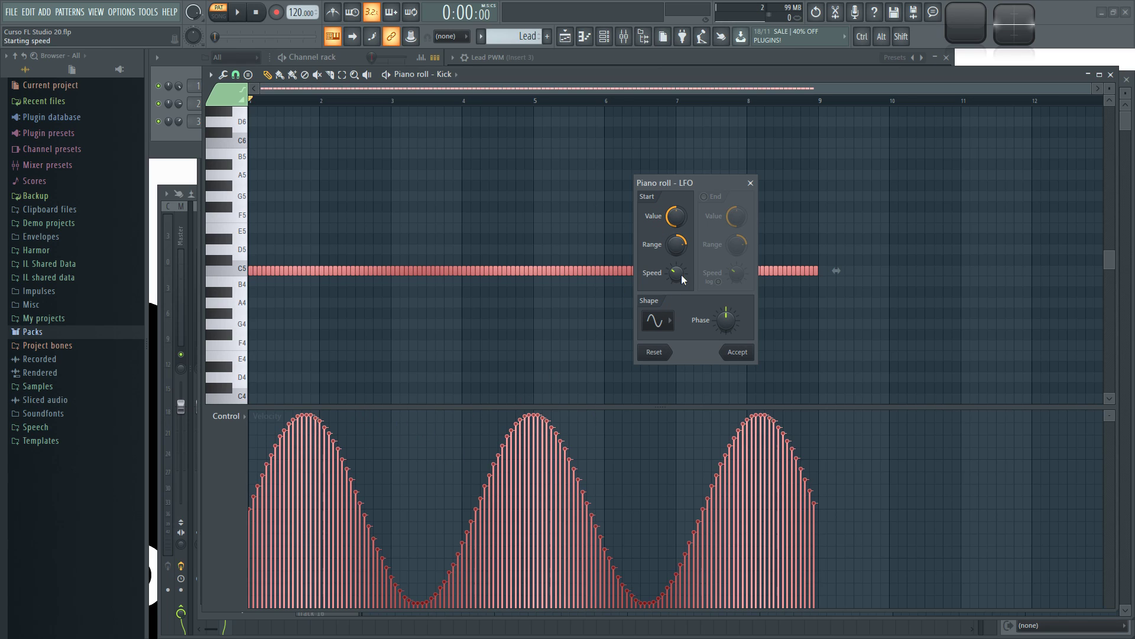
Enable the LFO's End settings, raise the ending Speed, reduce the ending Range to zero, and play the result
left_click(705, 197)
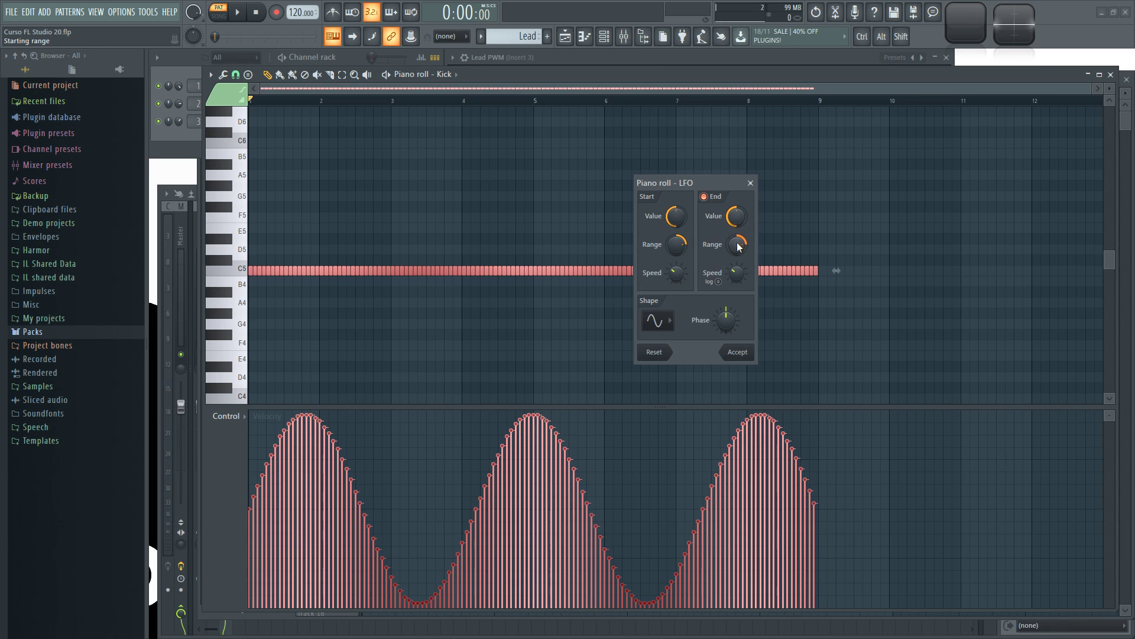
mouse_move(739, 275)
left_mouse_down()
mouse_move(739, 229)
mouse_move(736, 255)
left_mouse_up()
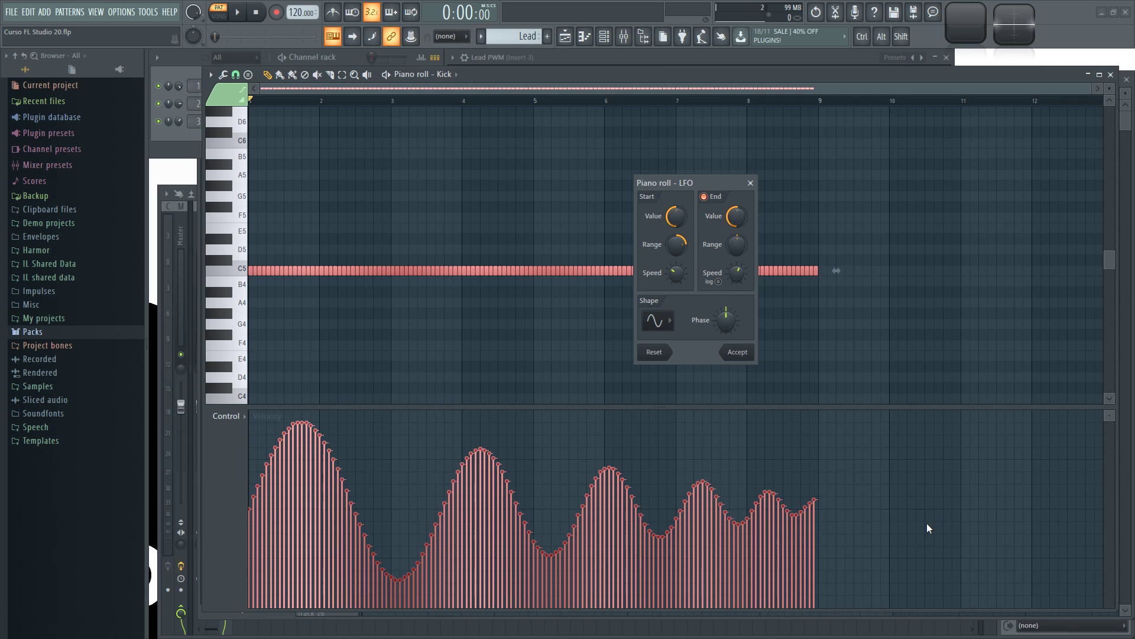
key("space")
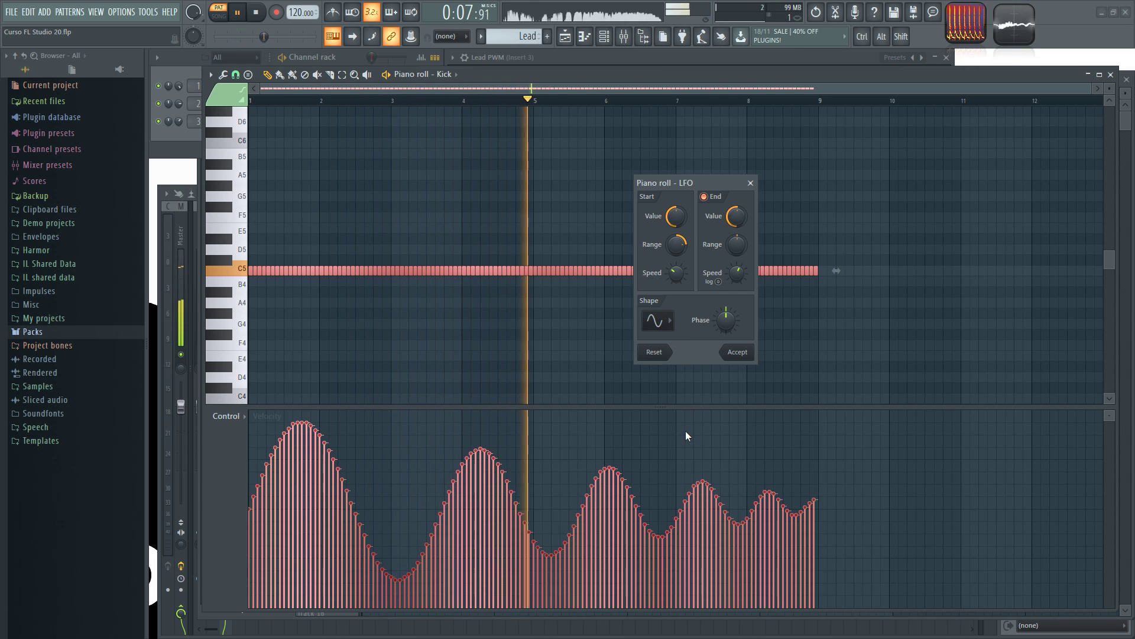
Raise the LFO's ending Range slightly, stop playback and accept the velocity changes
left_click_drag(737, 244, 736, 232)
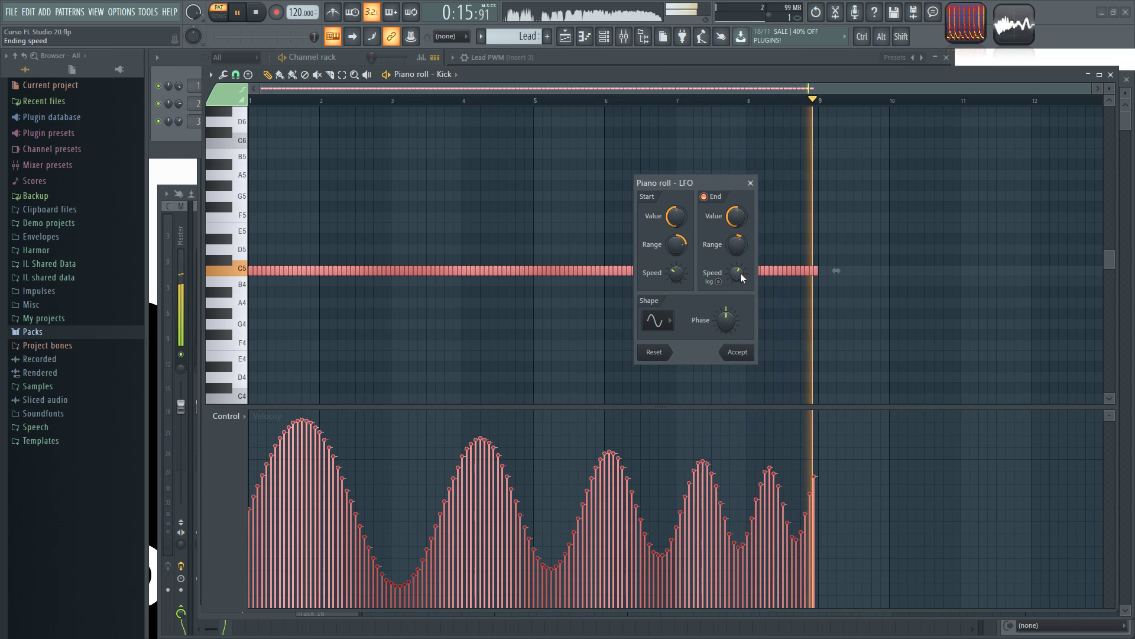
key("space")
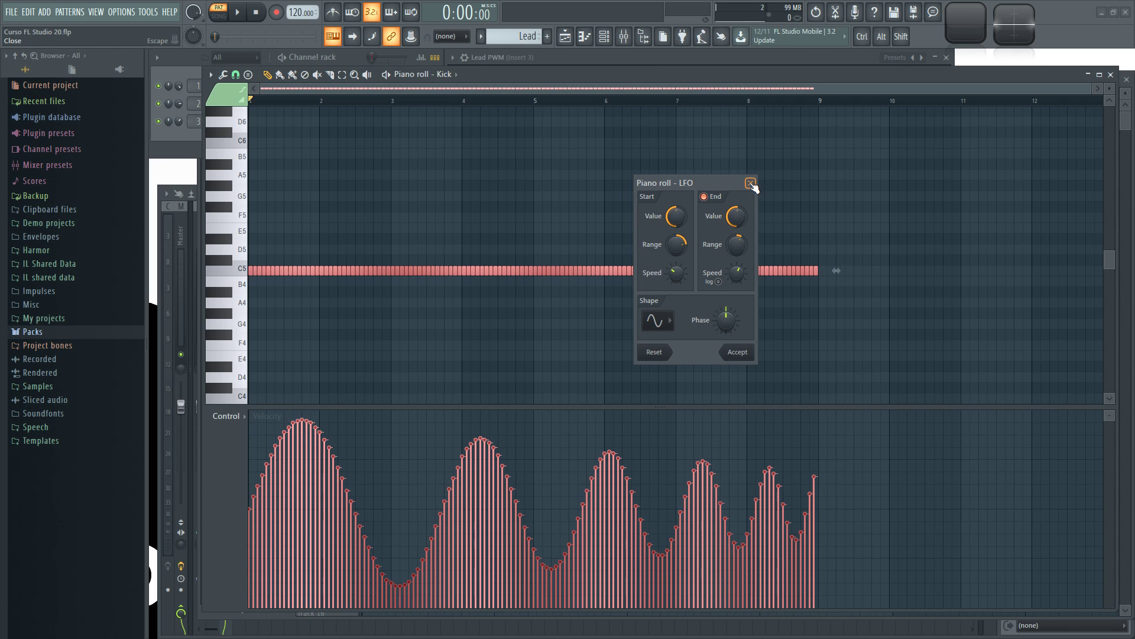
left_click(737, 352)
Select the kick notes from late in bar 1 through bar 8 and delete them
scroll(445, 90, "up", 1)
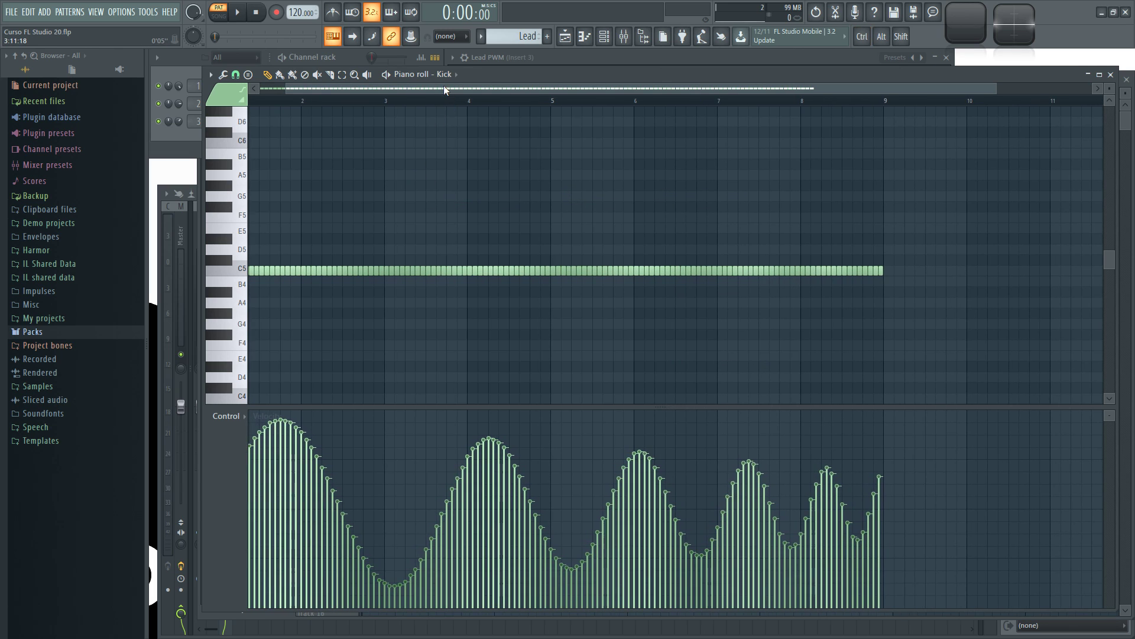
scroll(445, 90, "left", 1)
left_click_drag(994, 349, 324, 231)
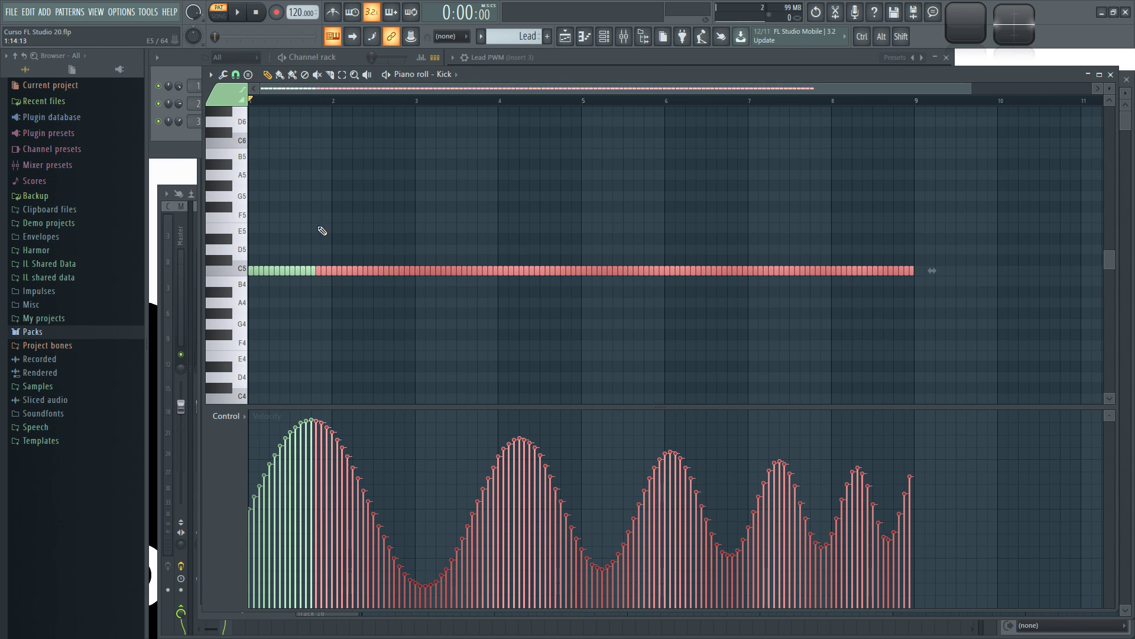
key("Delete")
Erase the remaining short kick notes and draw a single C5 note starting at 1:05:00 with a length of 0:07:12
scroll(299, 213, "up", 4)
left_click_drag(364, 89, 307, 89)
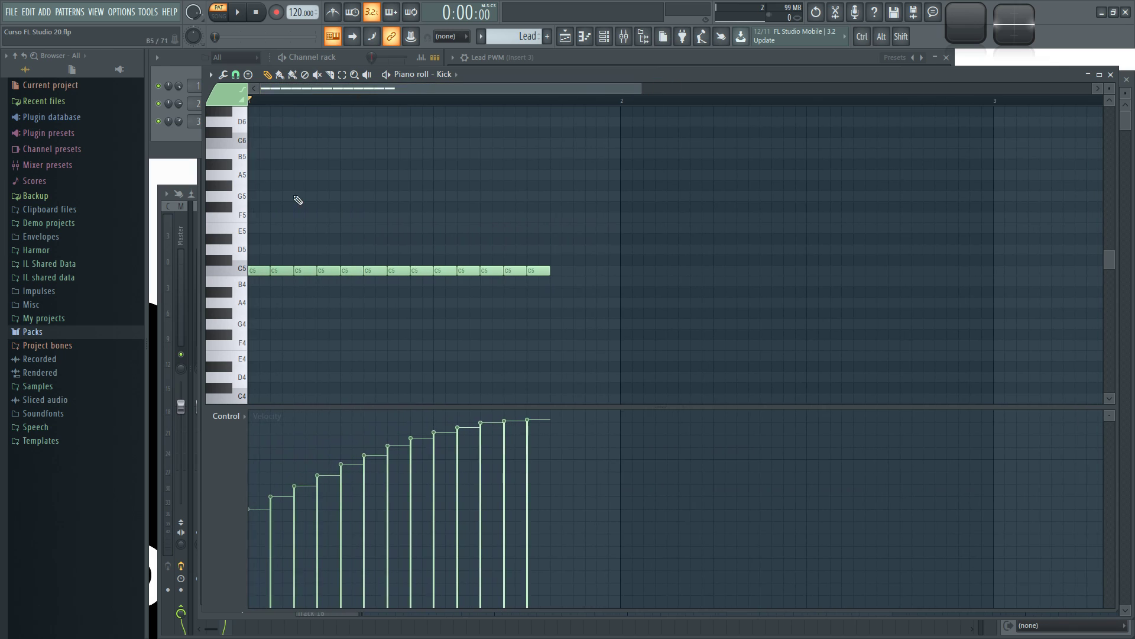
right_click(521, 275)
right_click(334, 278)
mouse_move(544, 271)
left_mouse_down()
mouse_move(363, 272)
mouse_move(515, 272)
left_mouse_up()
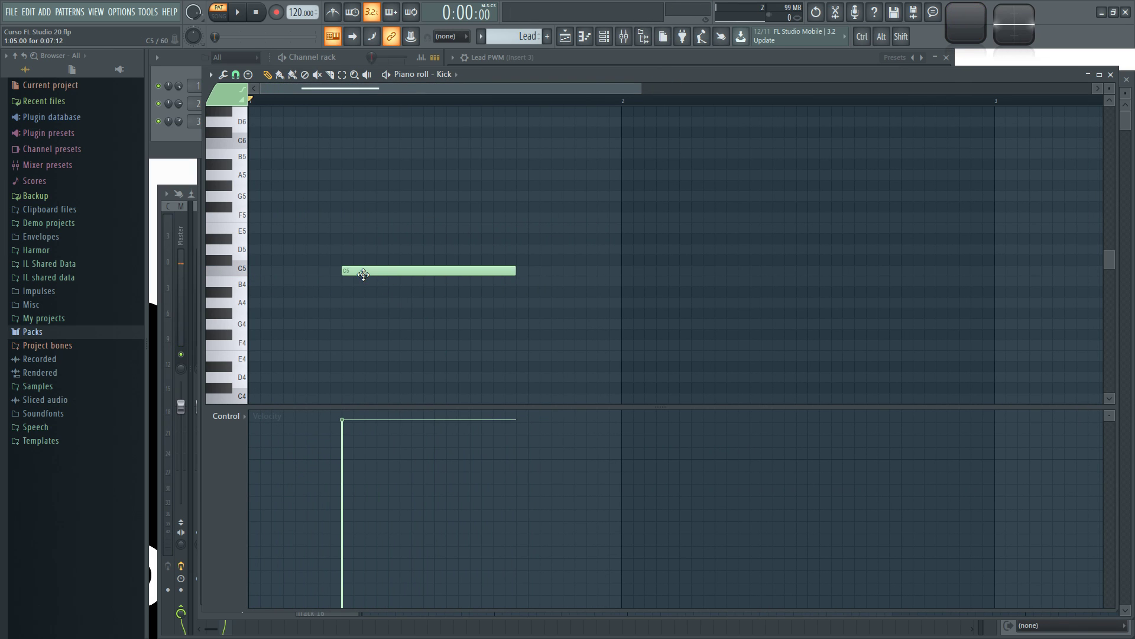
Set the C5 note's filter cutoff near maximum and its filter resonance low in the control lane
left_click(207, 453)
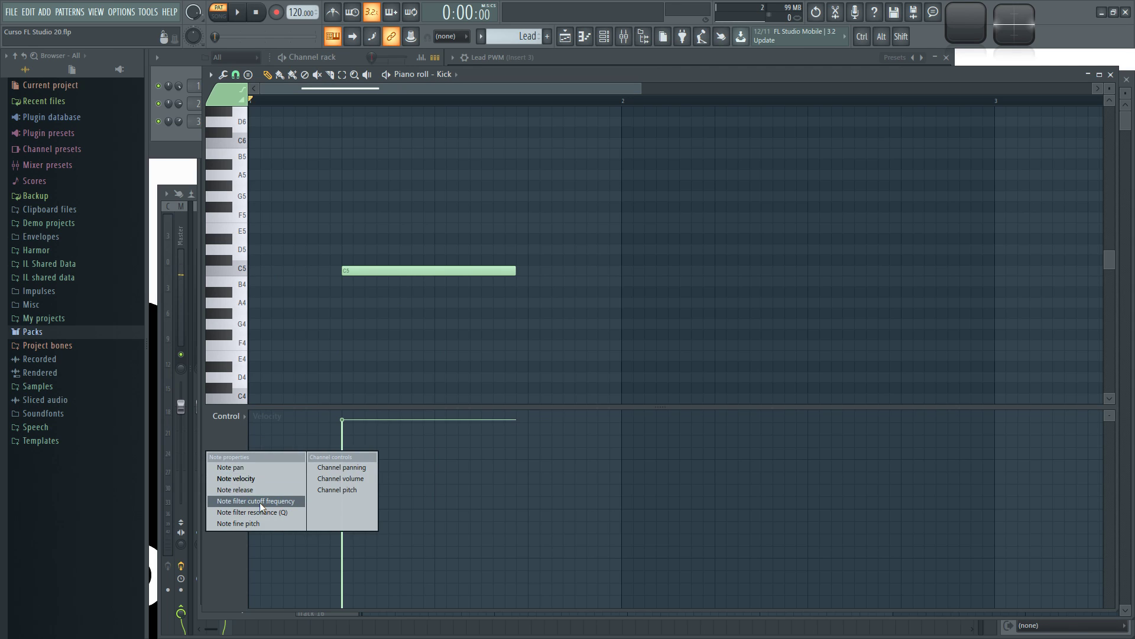
left_click(260, 502)
left_click(228, 491)
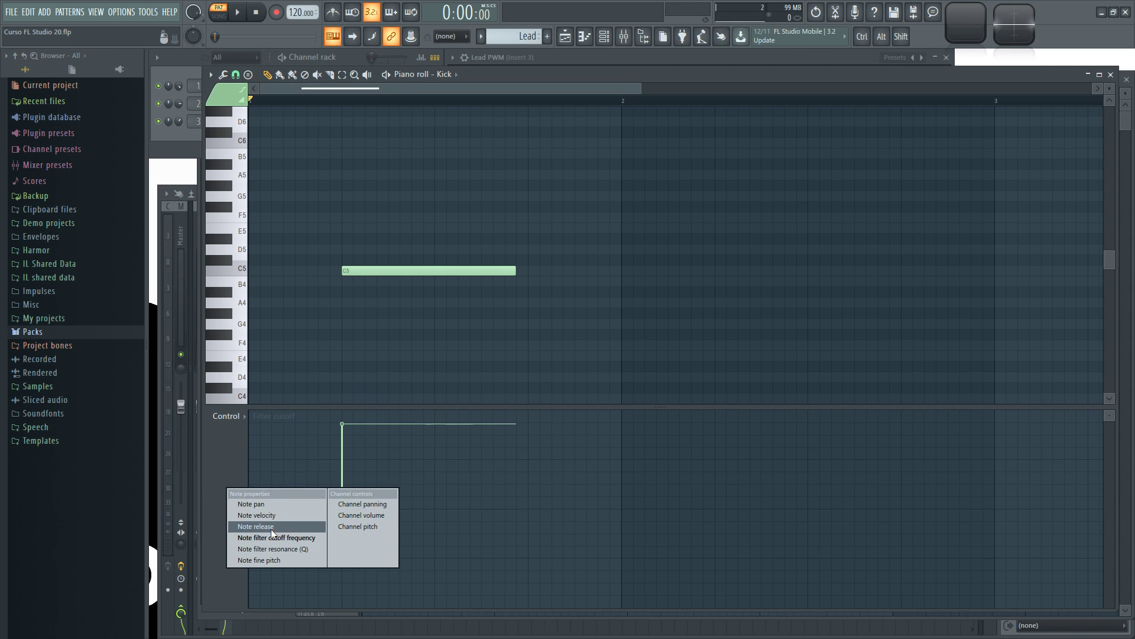
left_click(304, 544)
Change the C5 note's pan and lower its velocity in the control lane
left_click(226, 476)
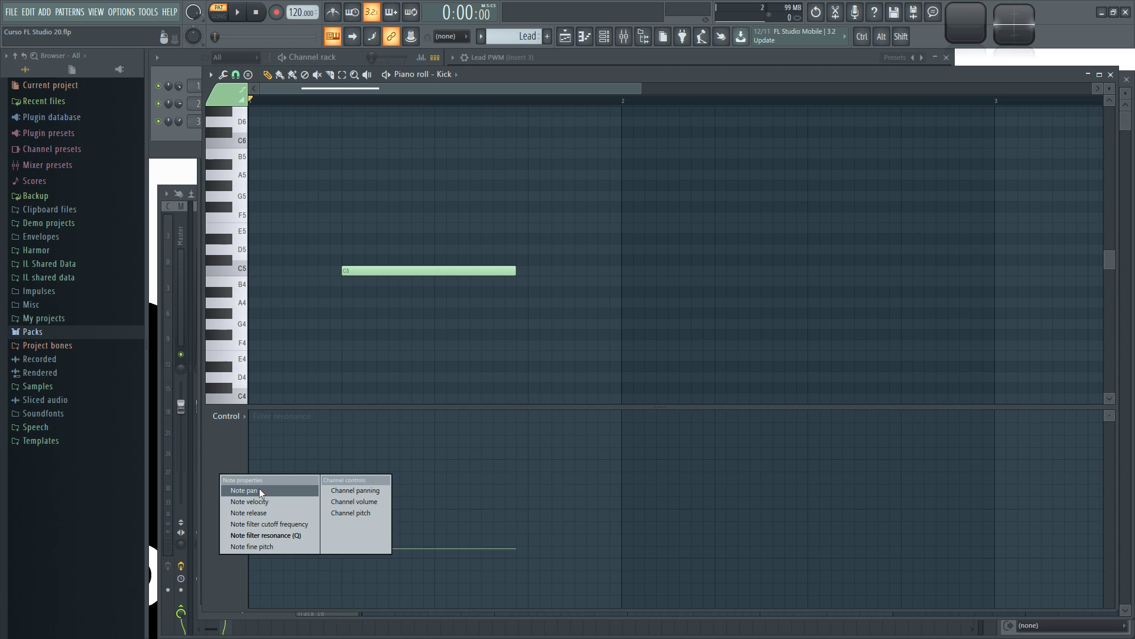
left_click(260, 489)
left_click(215, 464)
left_click(236, 473)
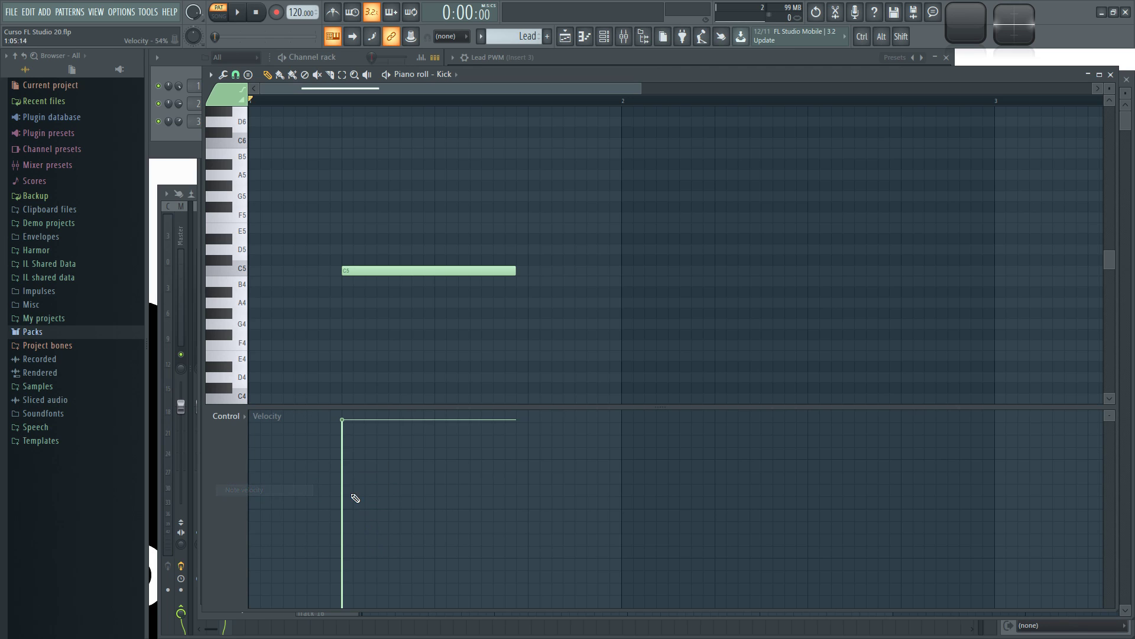
Set the C5 note's fine pitch to about -500 cents and place an F5 note at 1:13:00
left_click(222, 496)
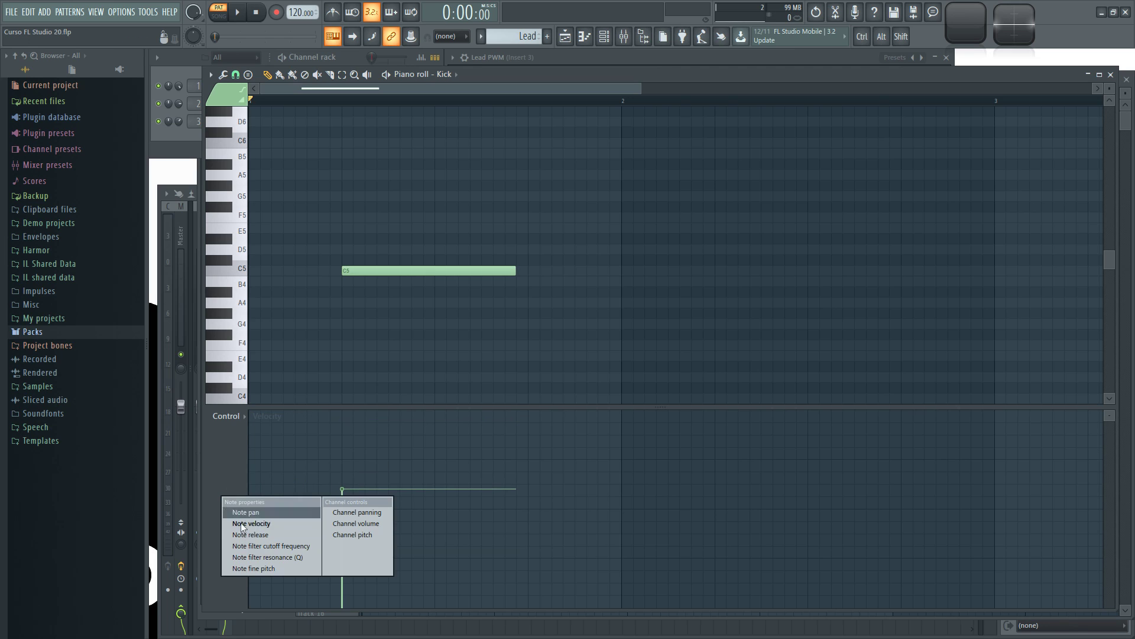
left_click(255, 568)
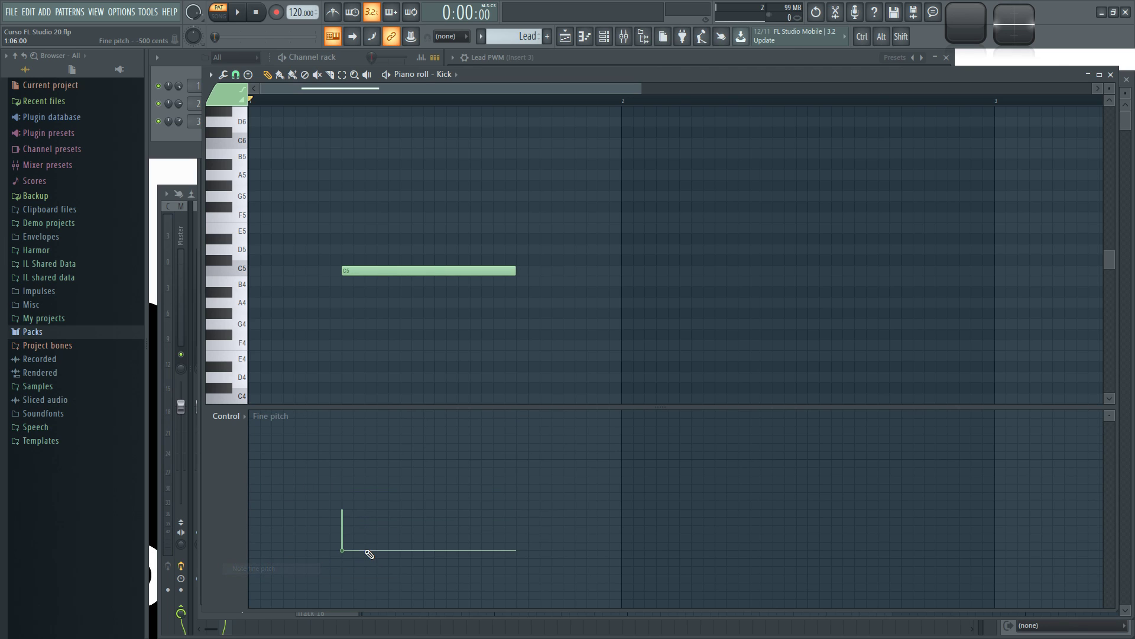
left_click(528, 217)
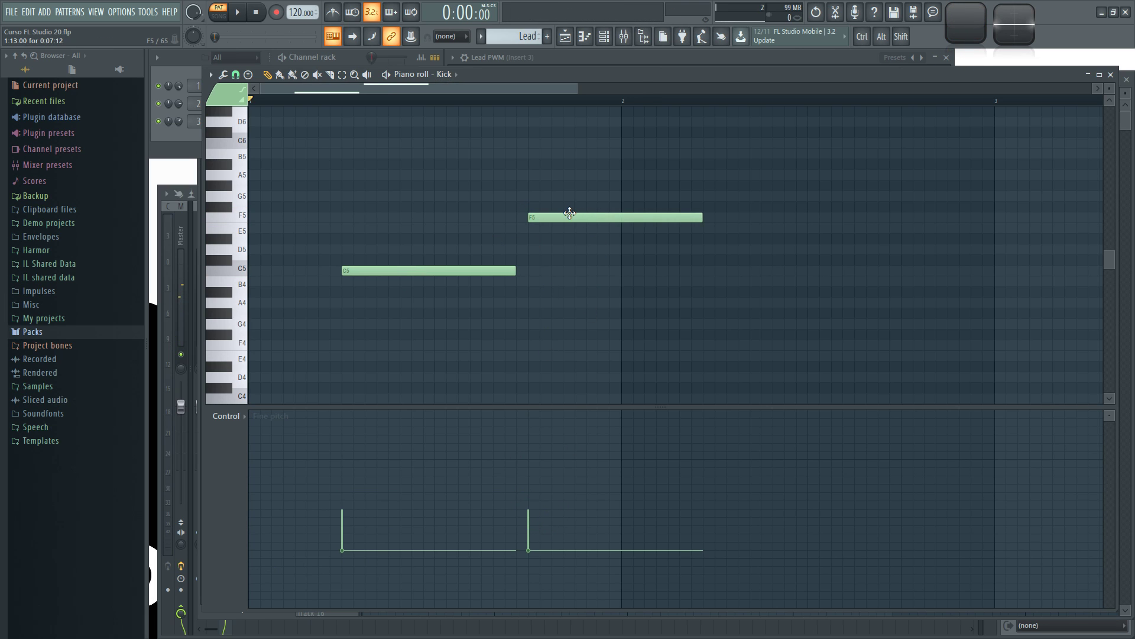
Enlarge the notes to show their property bars, then reset the C5 note's properties and accept
scroll(342, 233, "up", 3)
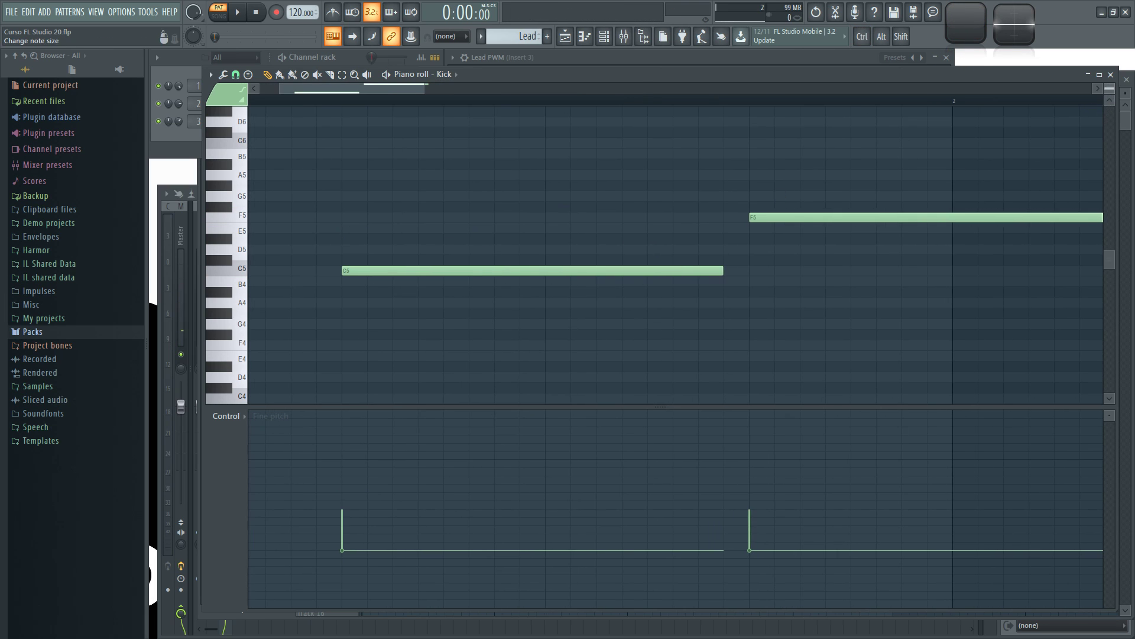
scroll(341, 233, "up", 2)
left_click_drag(1110, 89, 1109, 75)
mouse_move(964, 251)
left_mouse_down()
mouse_move(887, 260)
mouse_move(889, 231)
left_mouse_up()
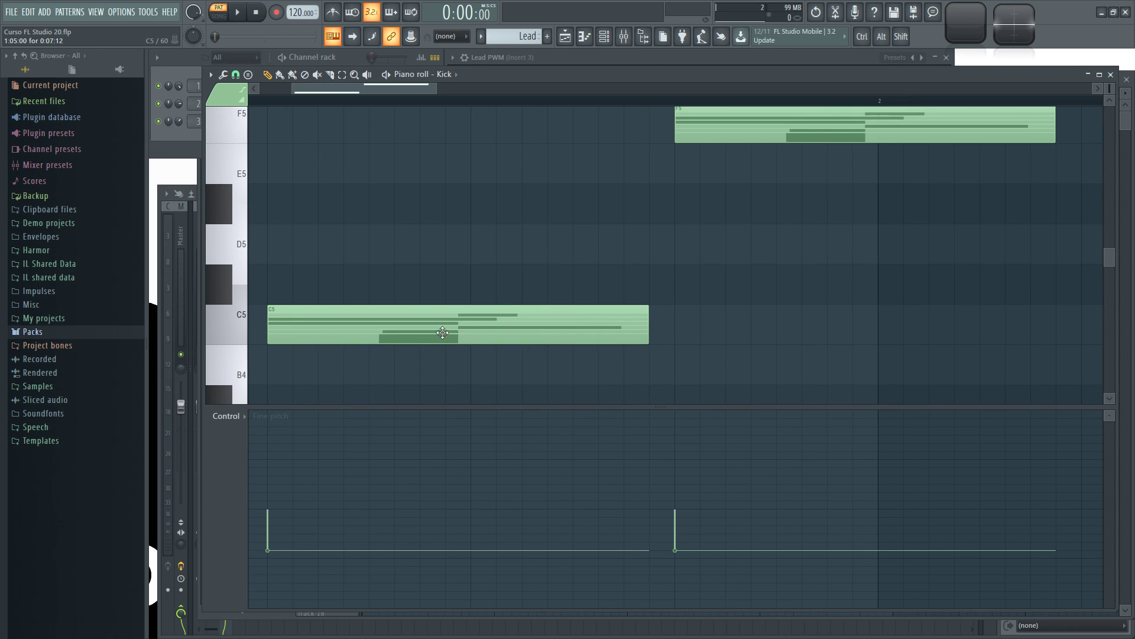
double_click(379, 327)
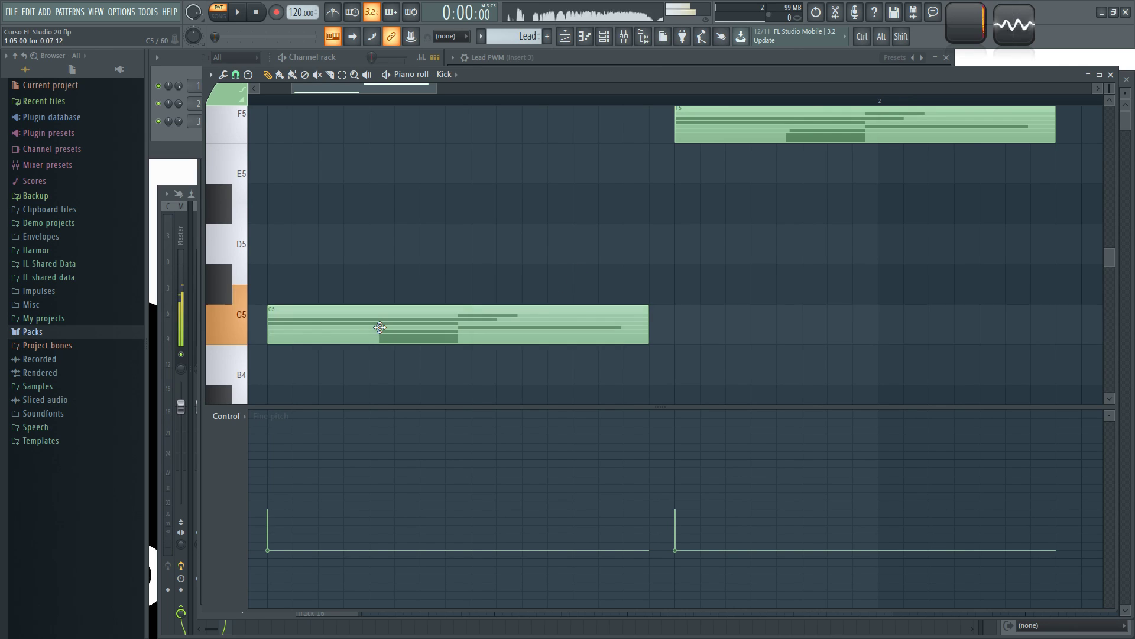
left_click_drag(548, 244, 575, 207)
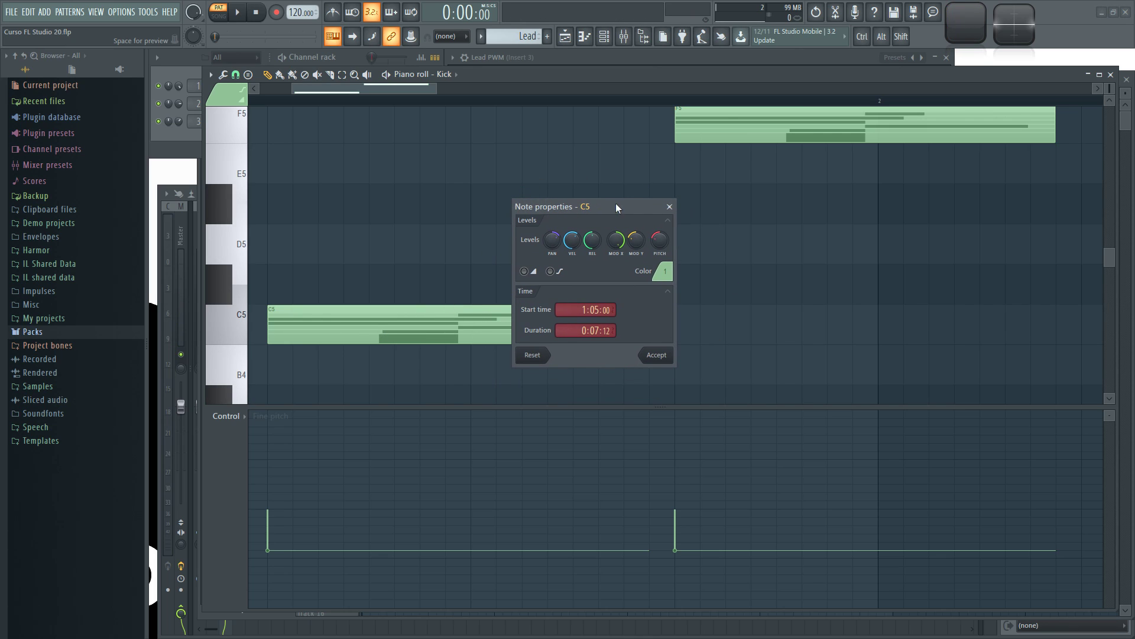
left_click_drag(553, 241, 660, 227)
left_click(538, 357)
left_click(657, 356)
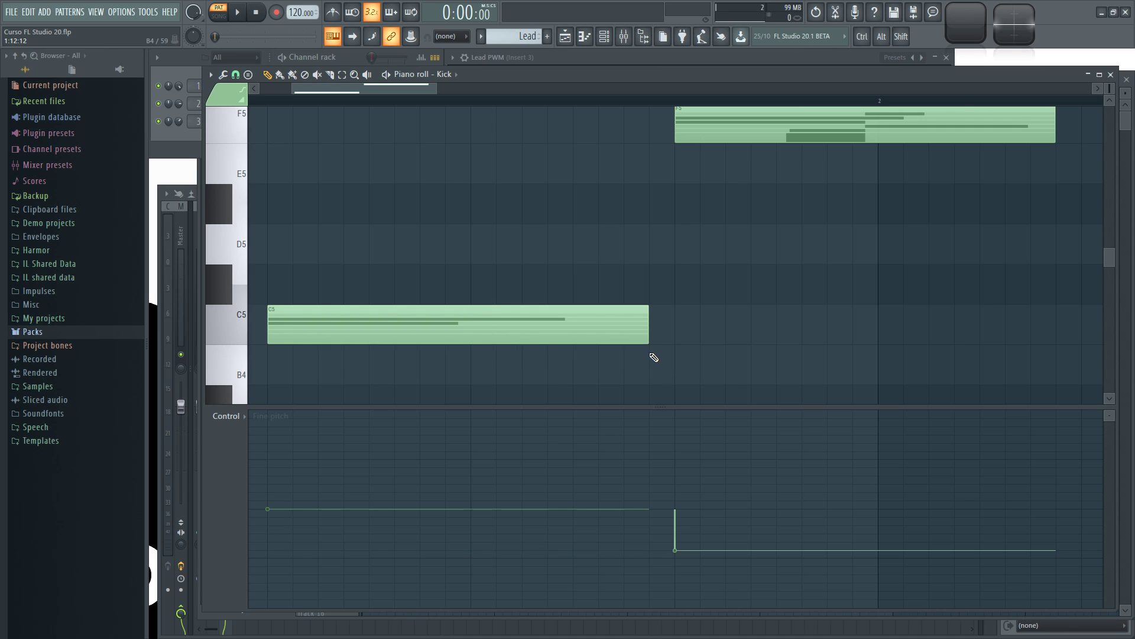
Place a C#5 note with the reset properties at 1:10:12 and show note velocity in the control lane
left_click(555, 272)
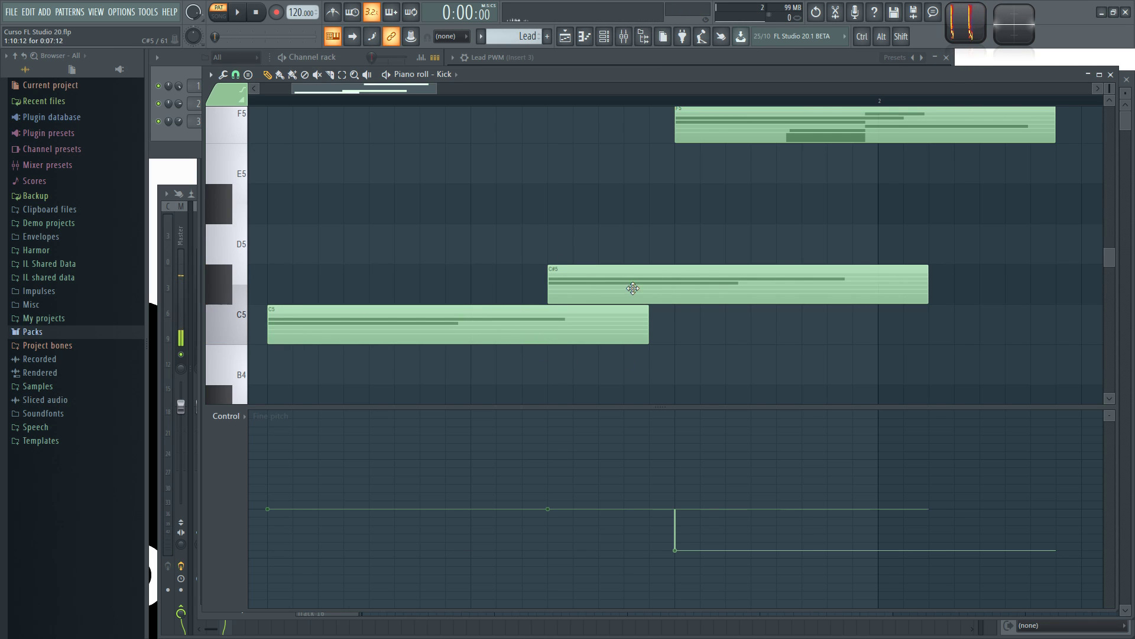
scroll(347, 444, "down", 3)
right_click(231, 463)
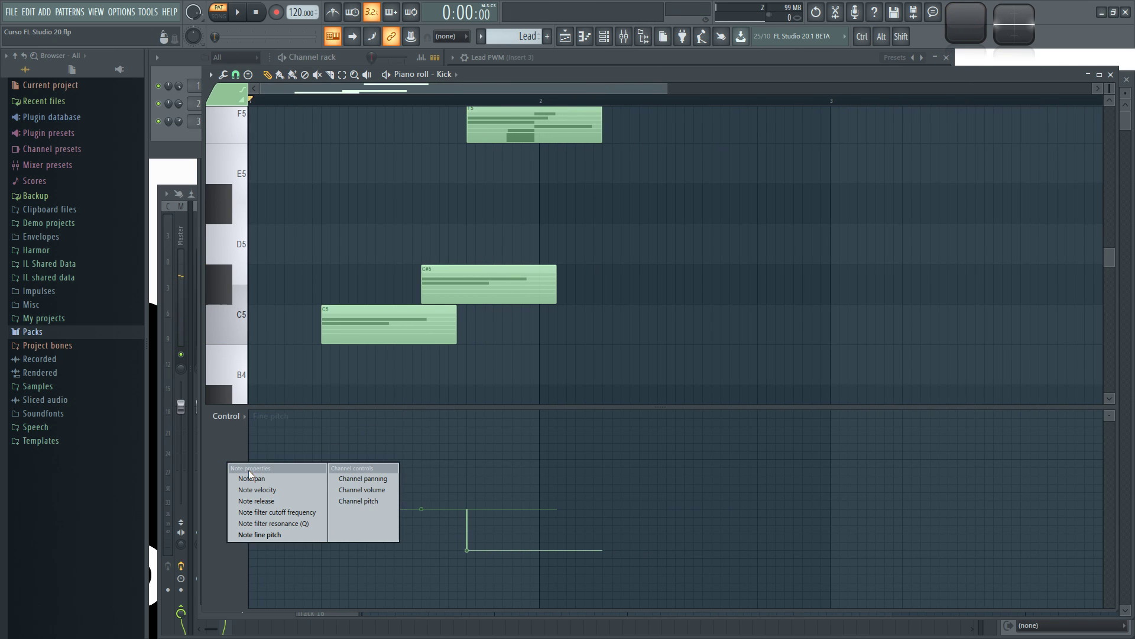
left_click(274, 490)
scroll(317, 299, "up", 1)
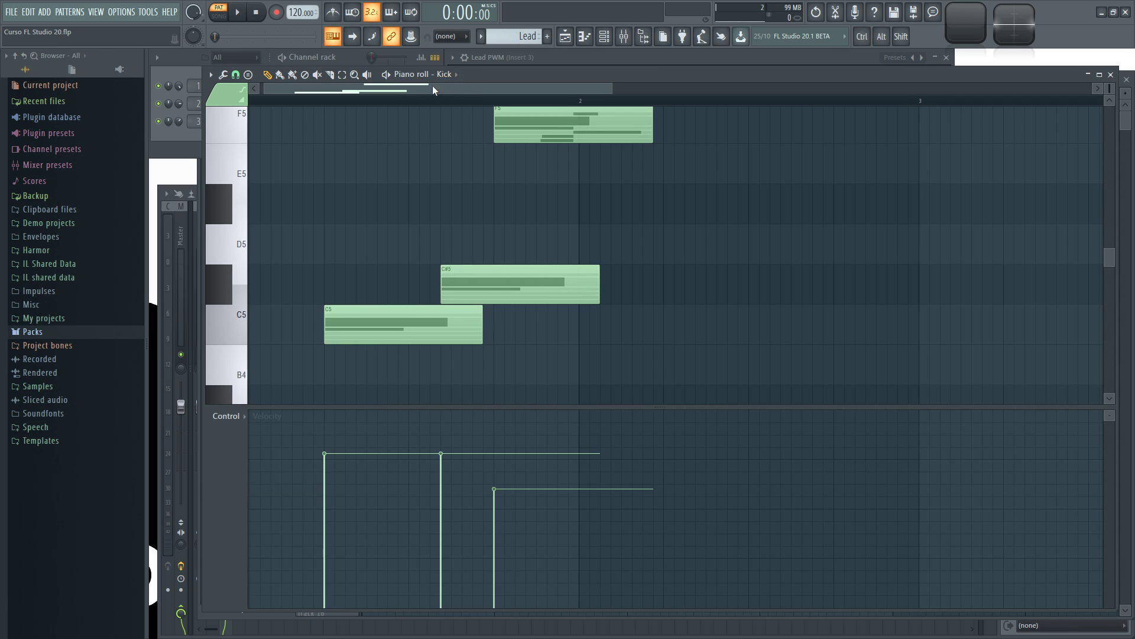
Move the C#5 note earlier on its row so that it begins at the very start of bar 1
left_click_drag(510, 290, 329, 291)
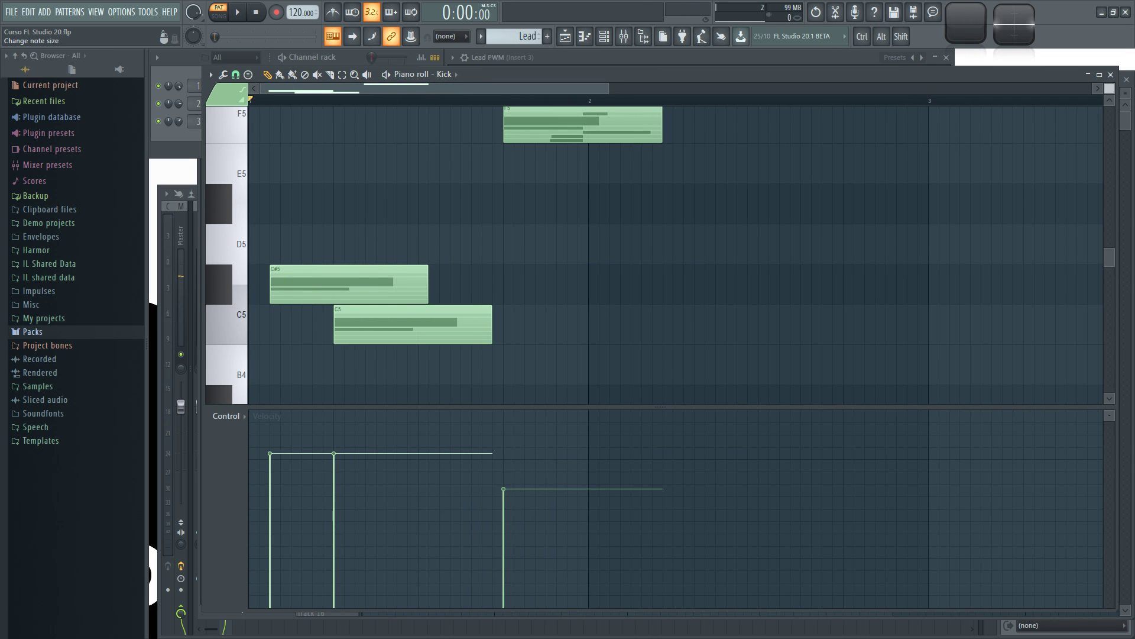
scroll(1110, 87, "down", 2)
scroll(1109, 87, "down", 3)
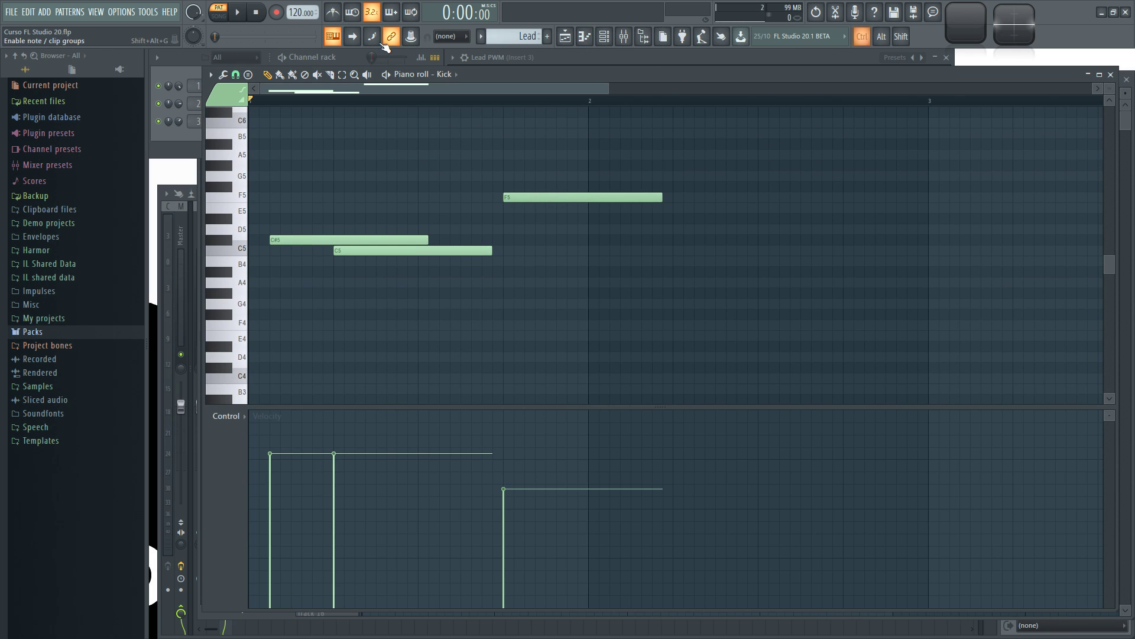
scroll(457, 100, "up", 2)
scroll(274, 222, "left", 2)
left_click_drag(342, 236, 310, 236)
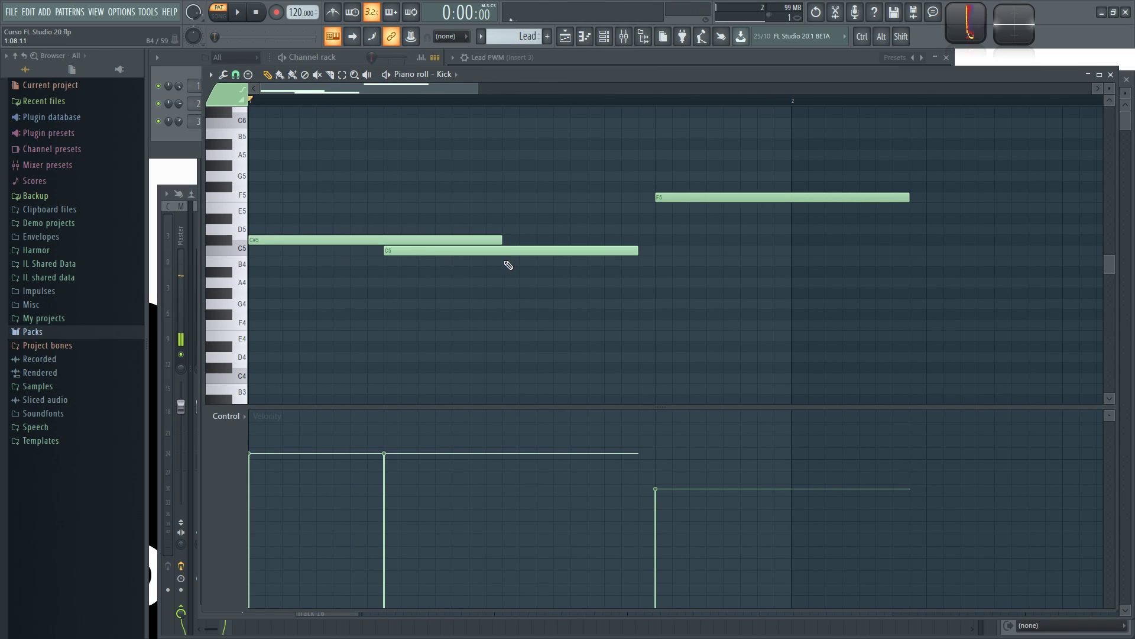
Delete the C5 and F5 notes, keeping only the C#5 note in the piano roll
right_click(507, 251)
right_click(681, 201)
scroll(677, 253, "down", 2)
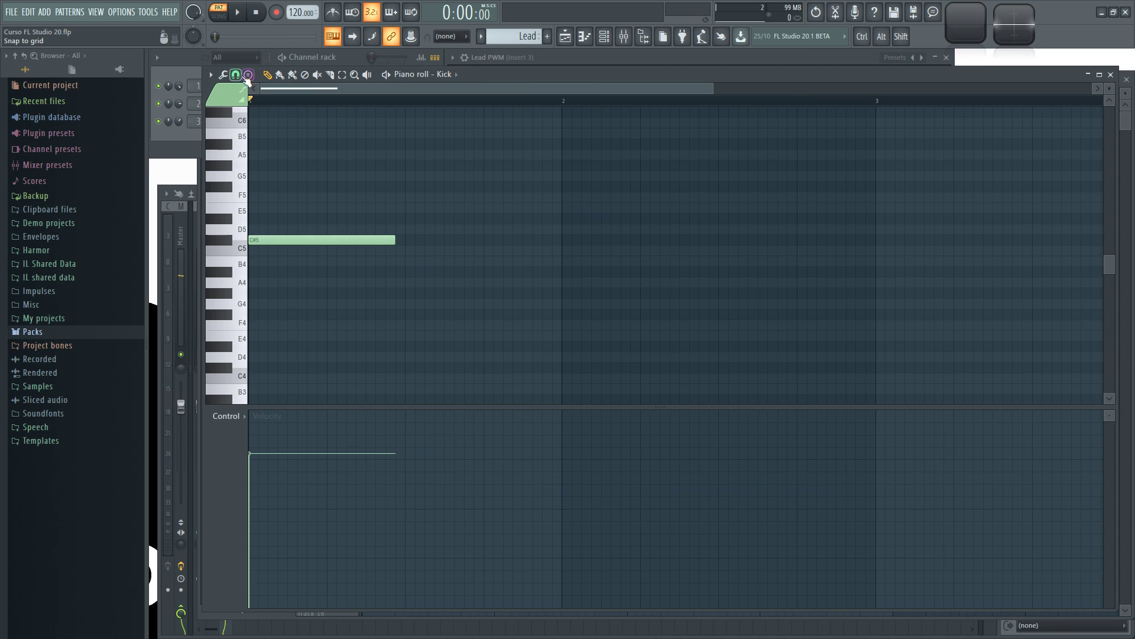
left_click(223, 75)
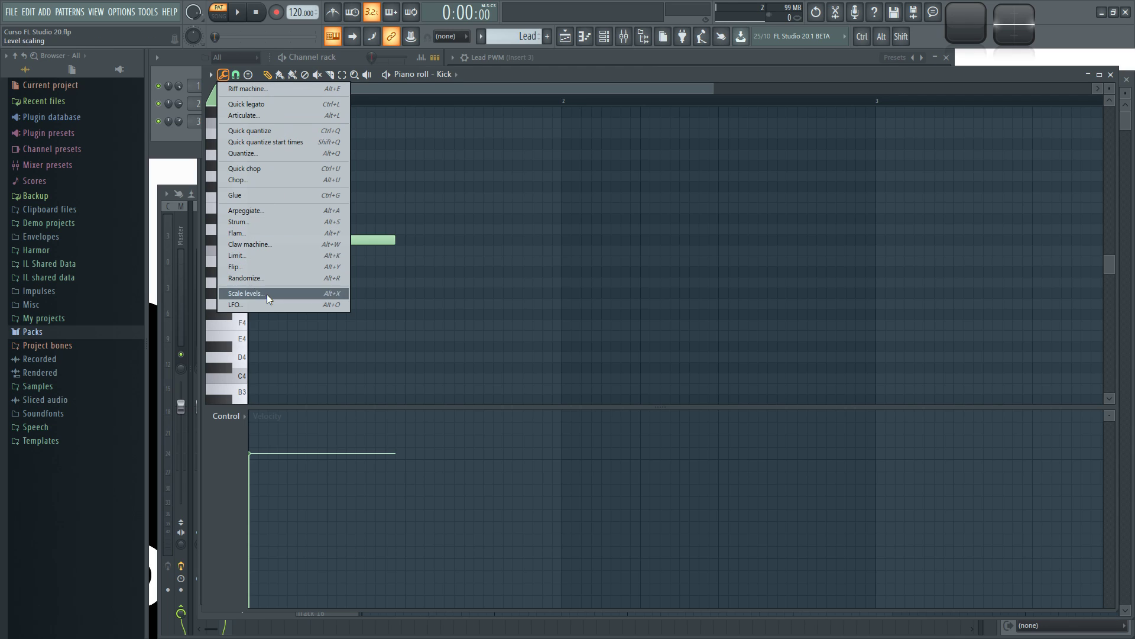
left_click(425, 188)
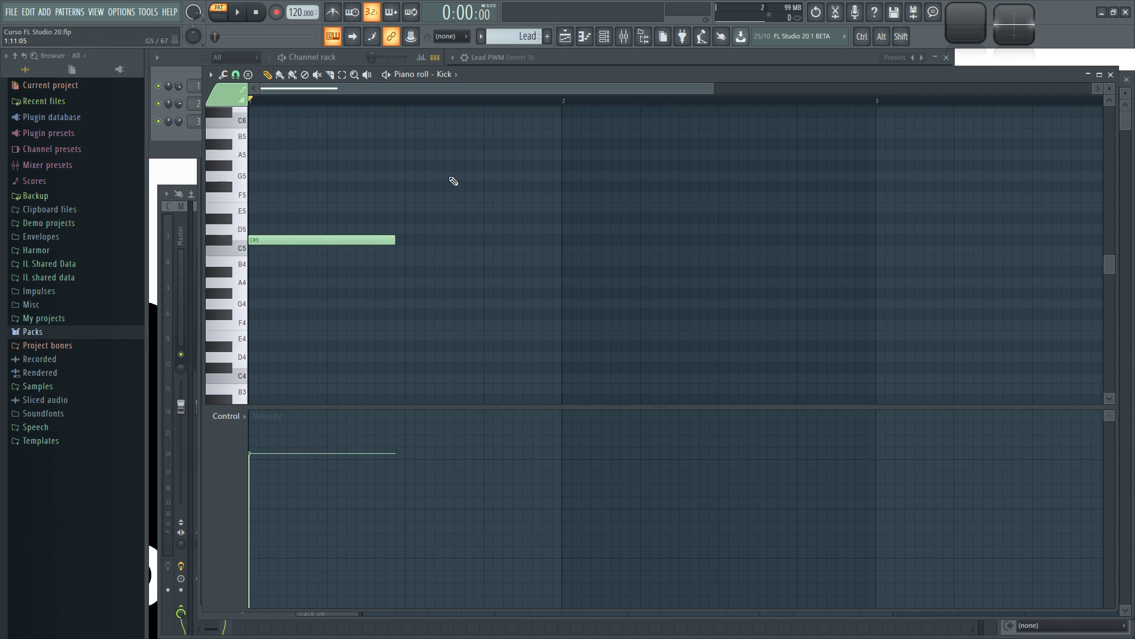